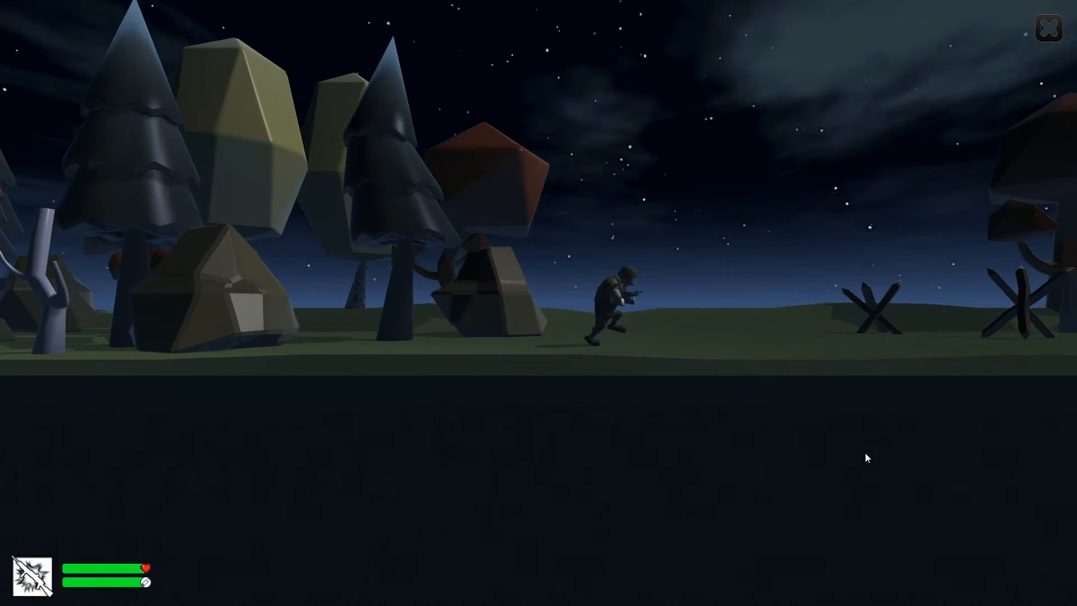
Playtest the level by running the soldier forward past the first burning barrel and shooting the zombie ahead.
key(space)
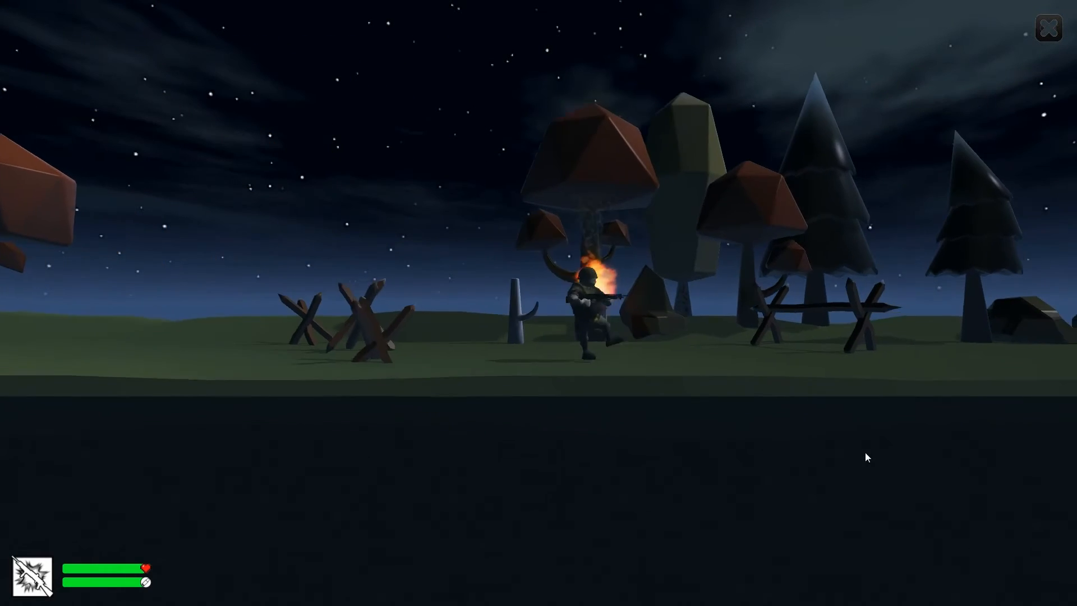
key(d)
click(865, 452)
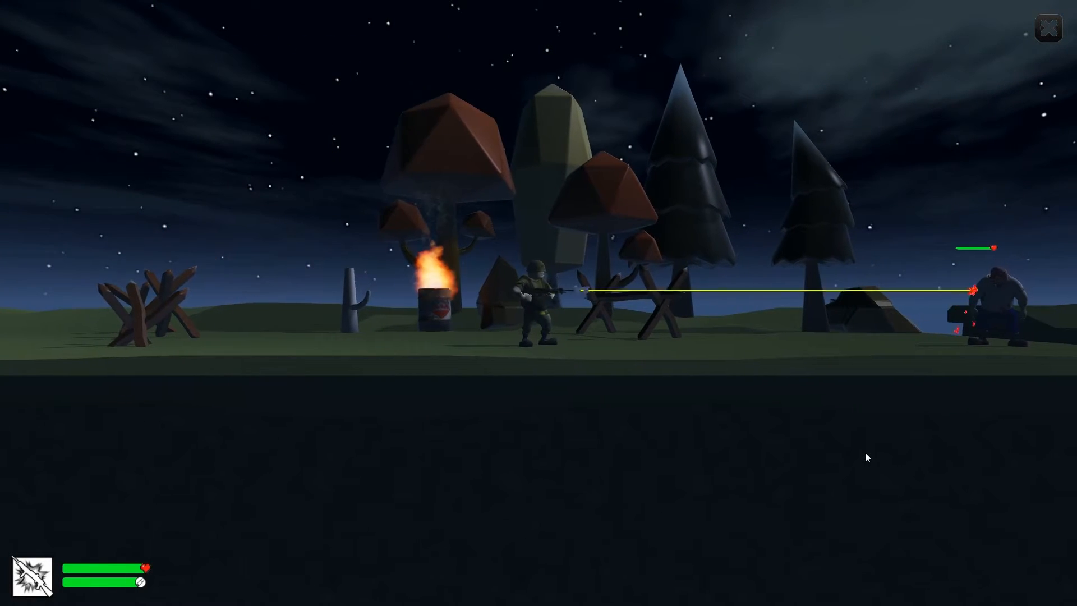
key(d)
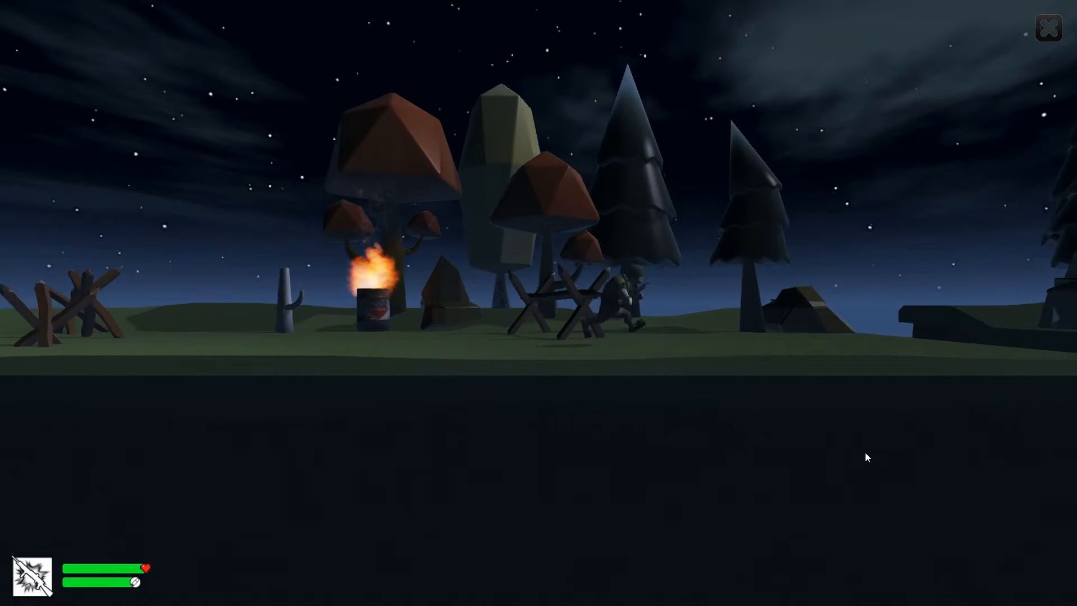
Jump the soldier across the first gap and run past the zombie to the barrel beside the weapon crates.
key(space)
key(d)
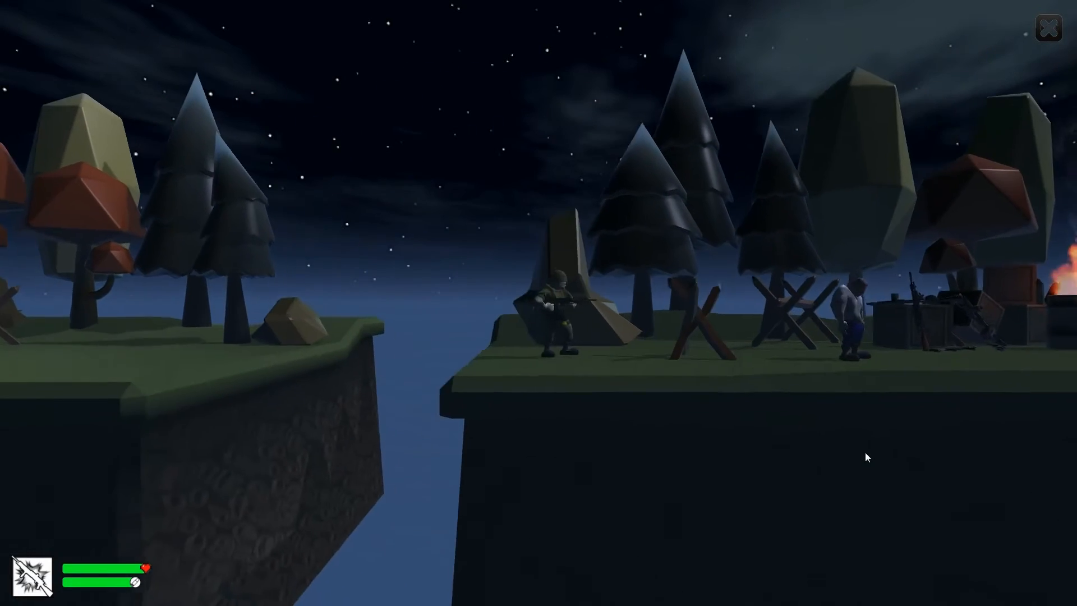
key(a)
key(d)
key(space)
key(d)
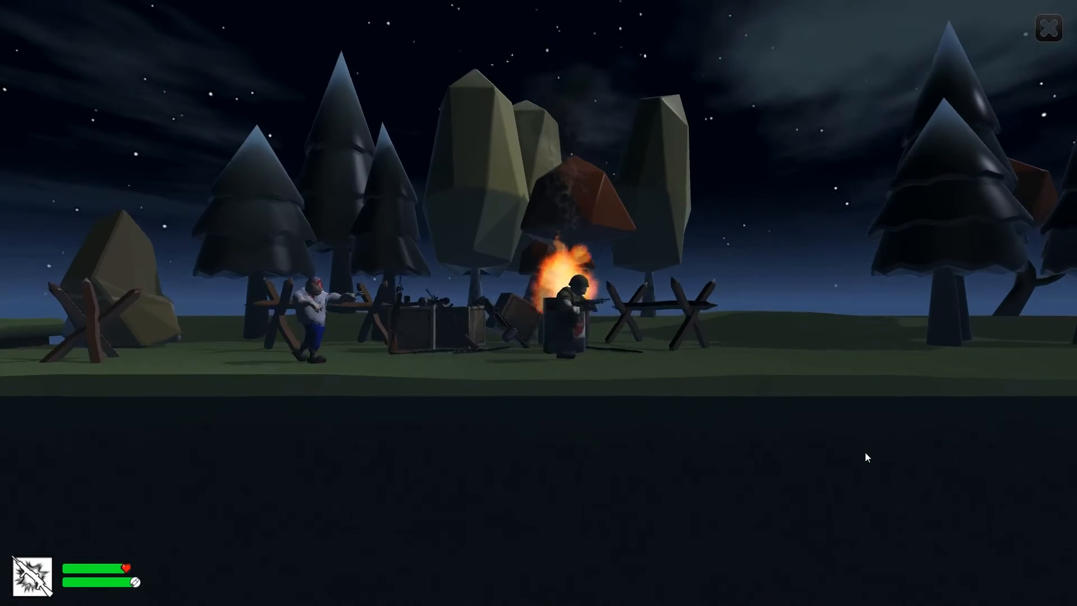
Shoot the zombie standing beside the weapon crates.
click(865, 453)
click(865, 452)
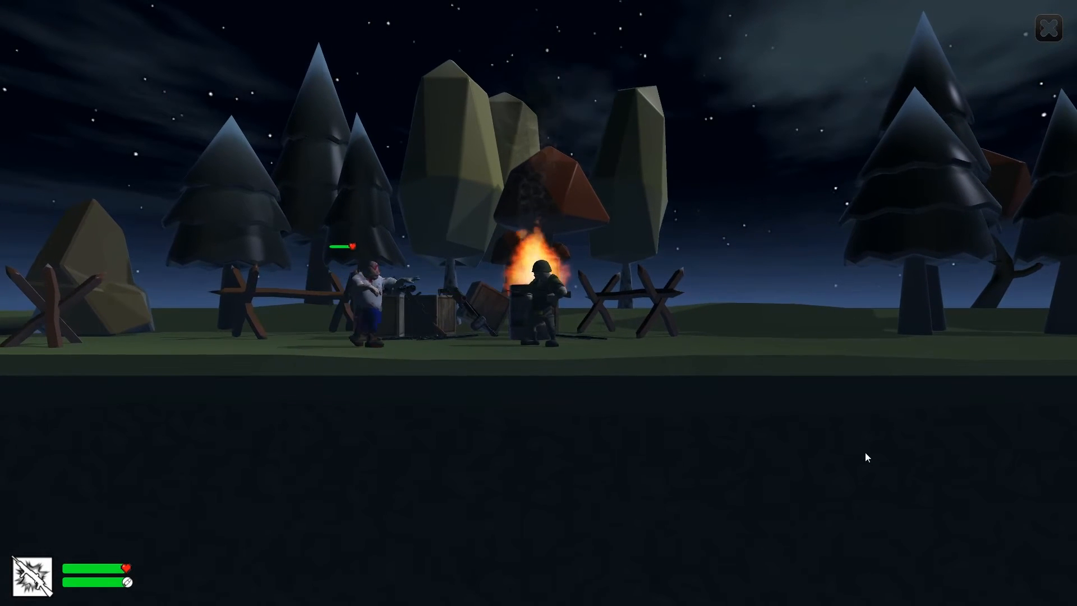
click(865, 452)
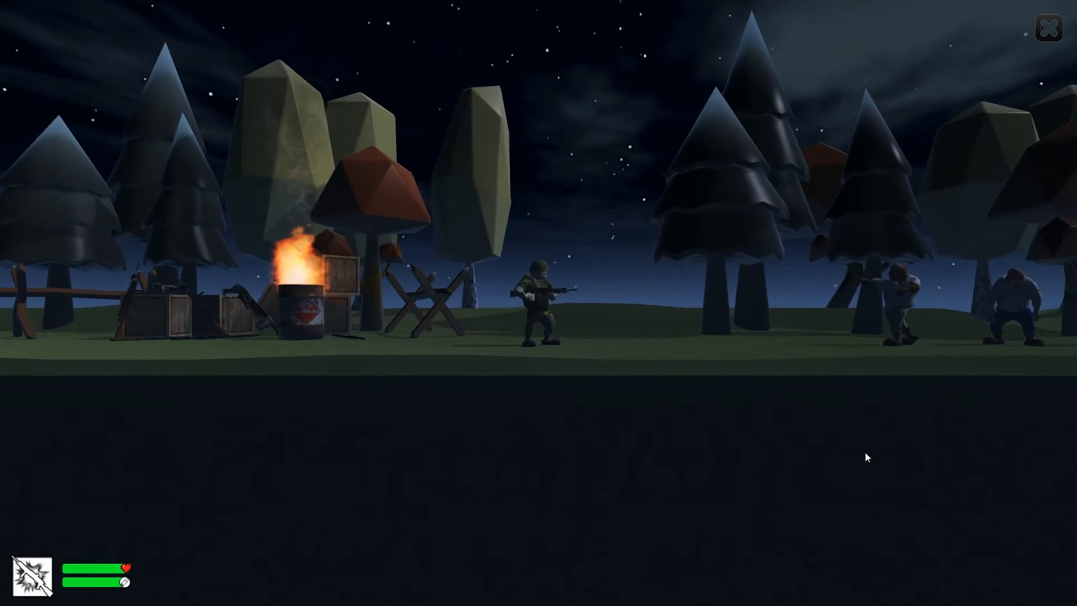
Shoot the group of zombies approaching through the trees beyond the weapon crates.
click(865, 453)
click(865, 452)
click(865, 452)
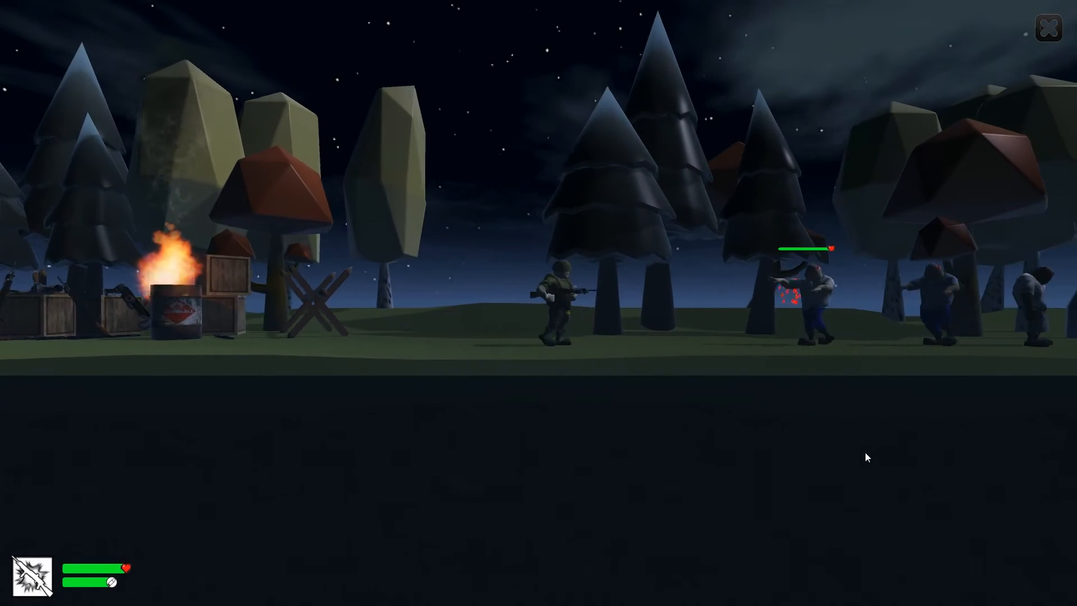
click(865, 452)
click(865, 452)
click(865, 452)
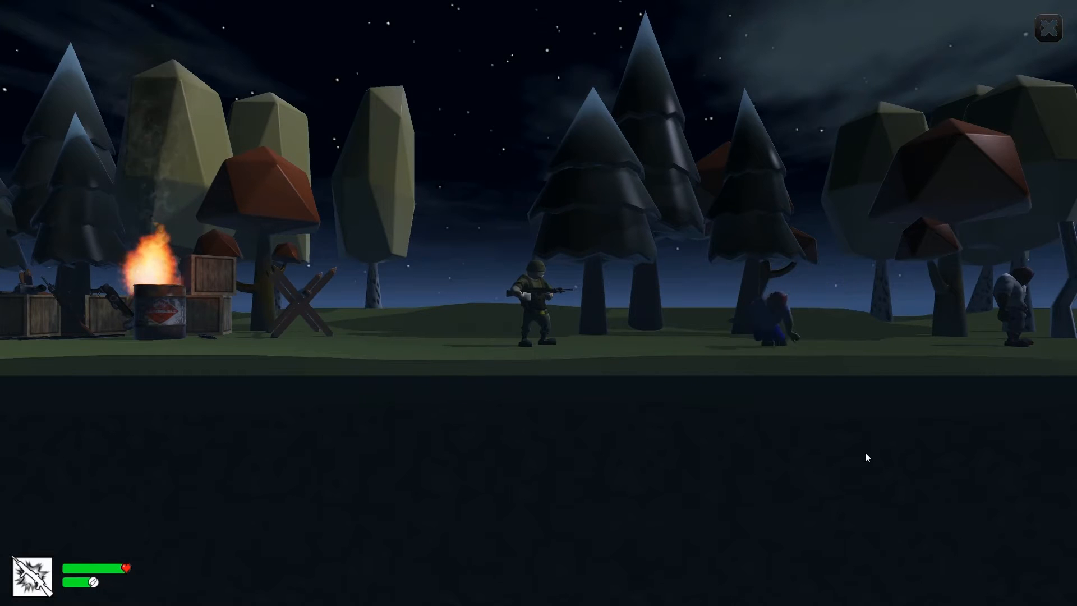
click(865, 452)
click(866, 452)
click(865, 453)
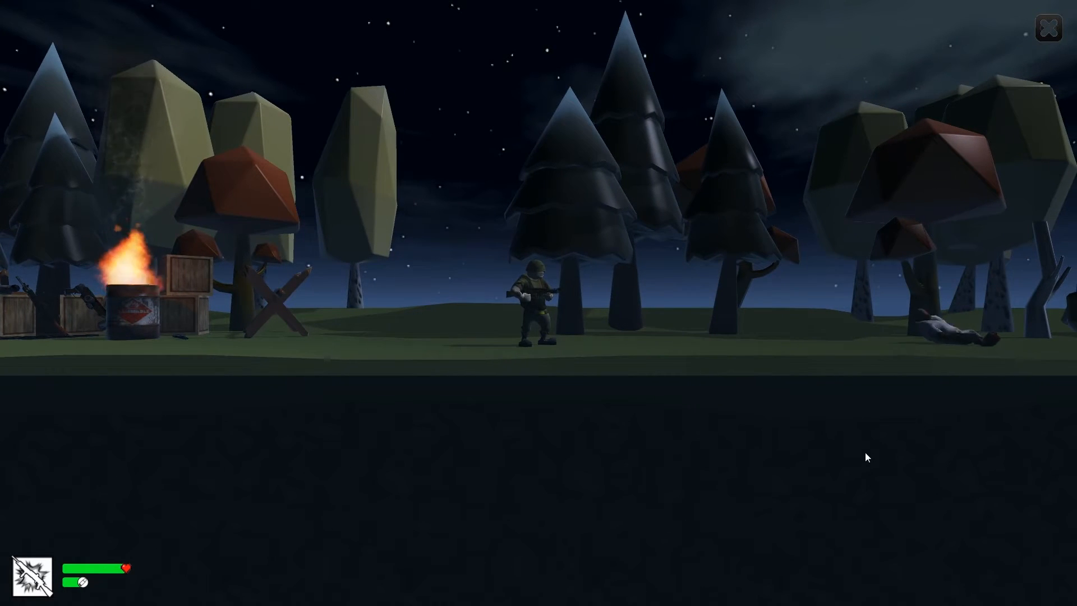
Run the soldier across the next gap, past the burning military truck and through the garage door into the warehouse.
key(d)
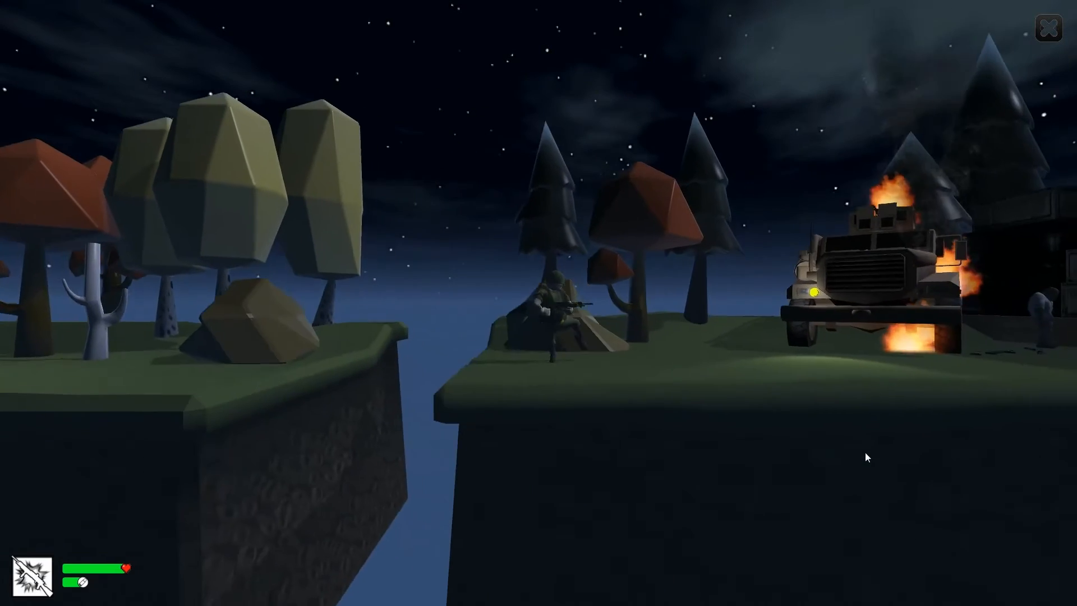
key(d)
key(d)
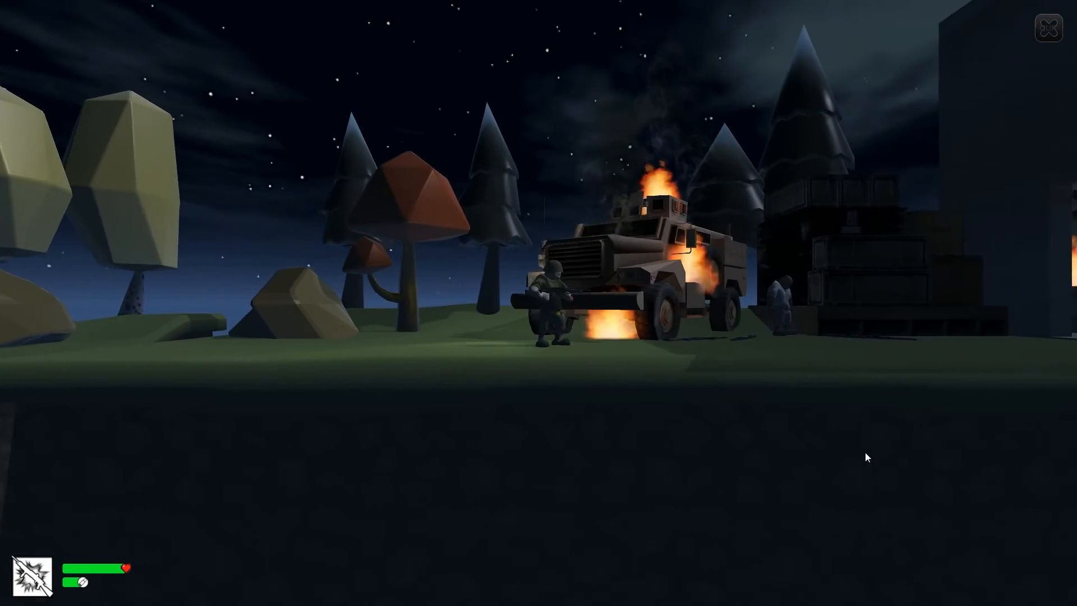
key(d)
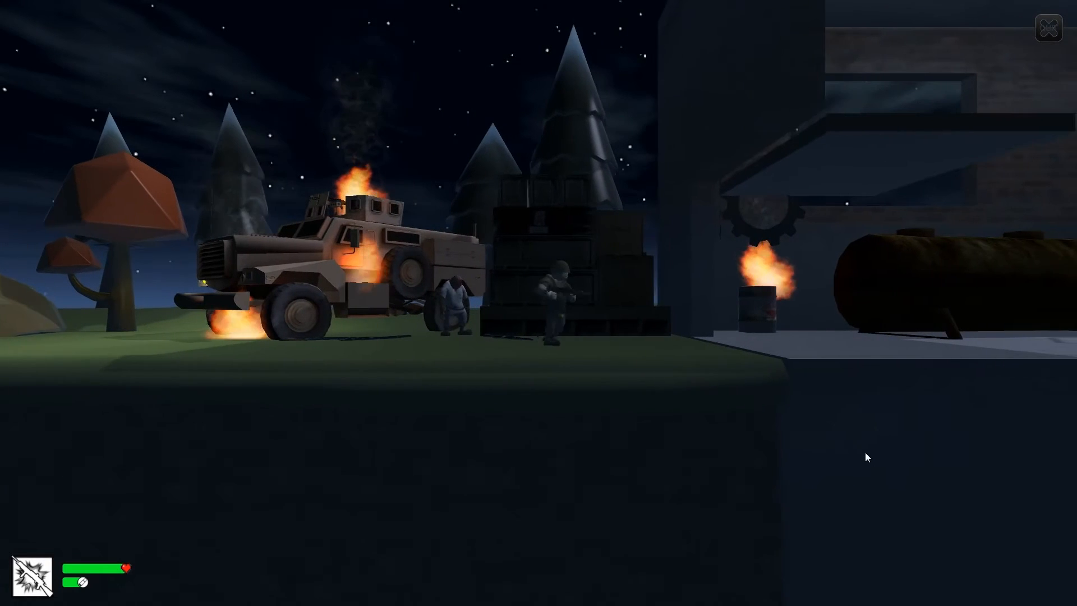
key(d)
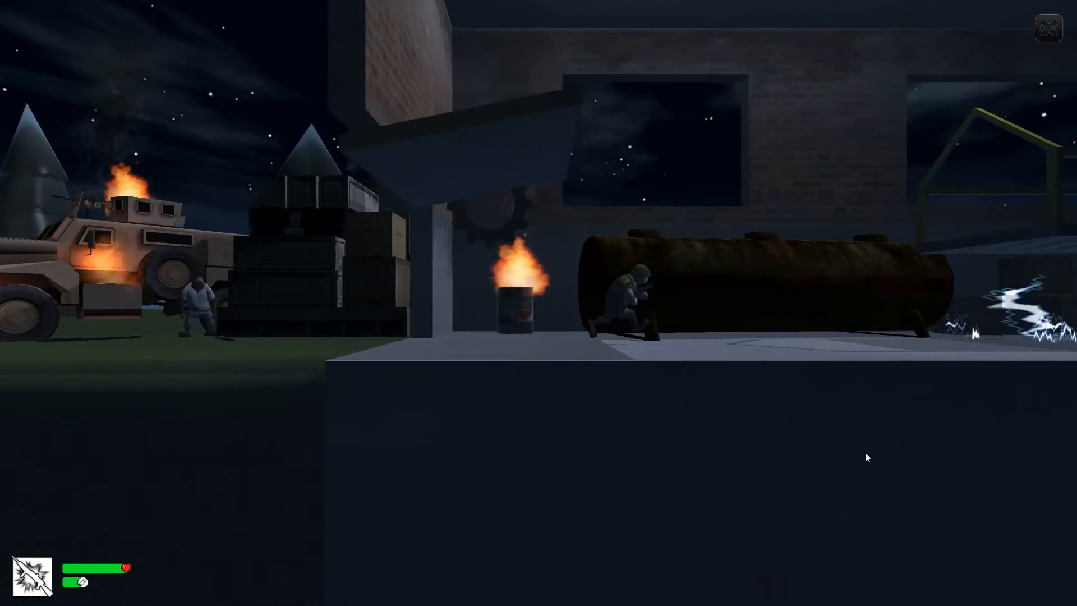
Move the soldier back to the warehouse entrance and inside again to test the garage door's opening and closing.
key(a)
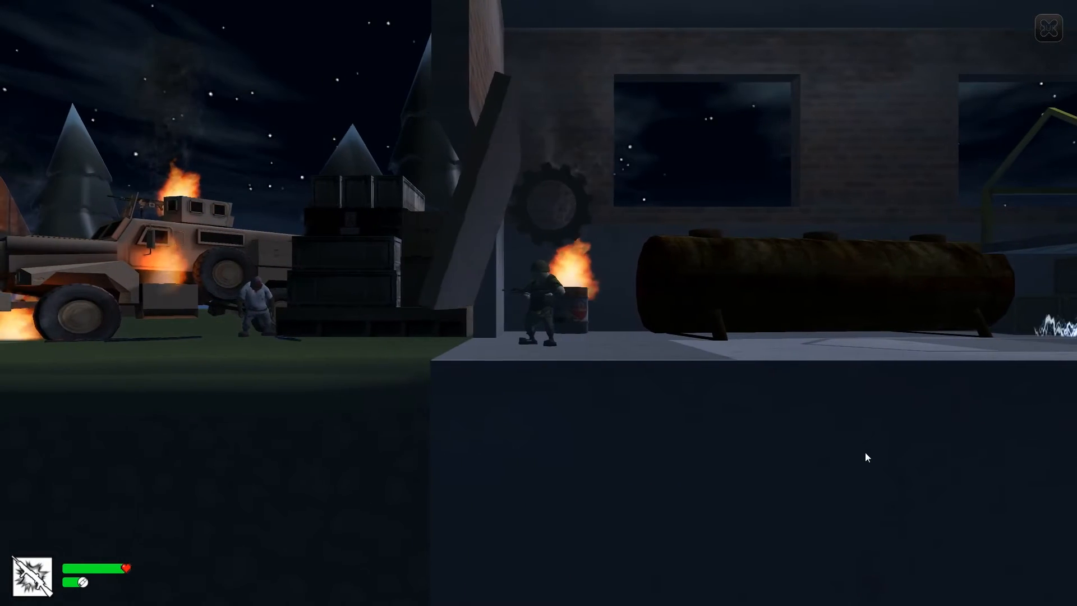
key(d)
key(d)
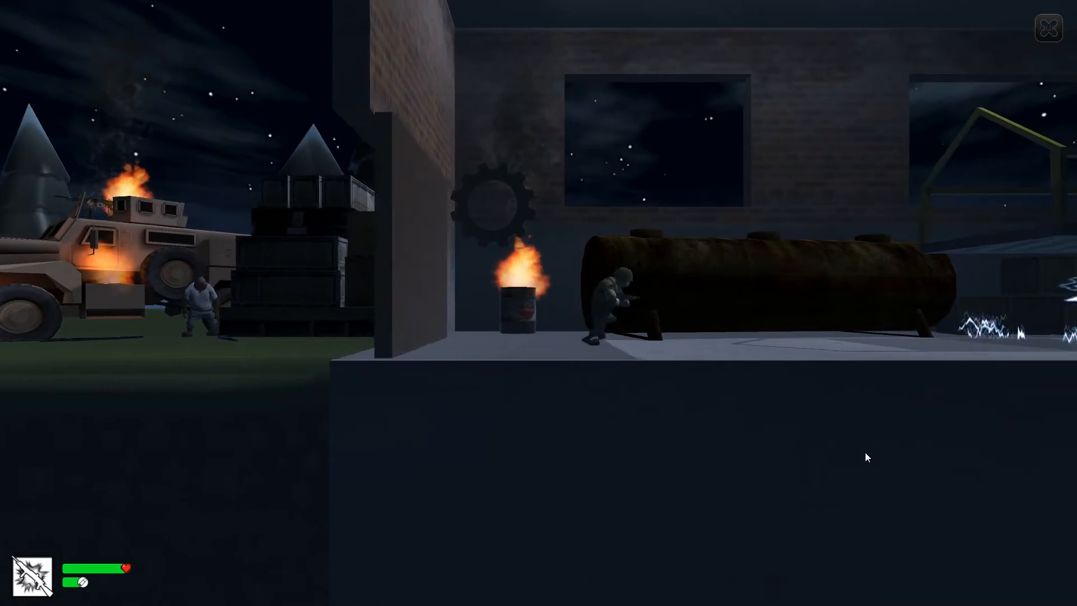
key(d)
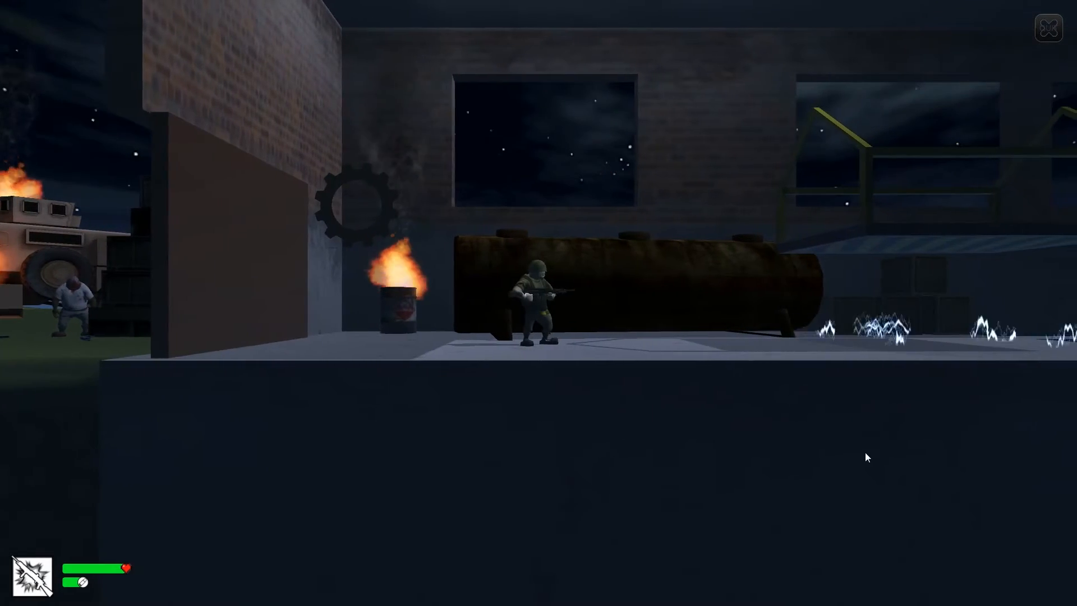
key(d)
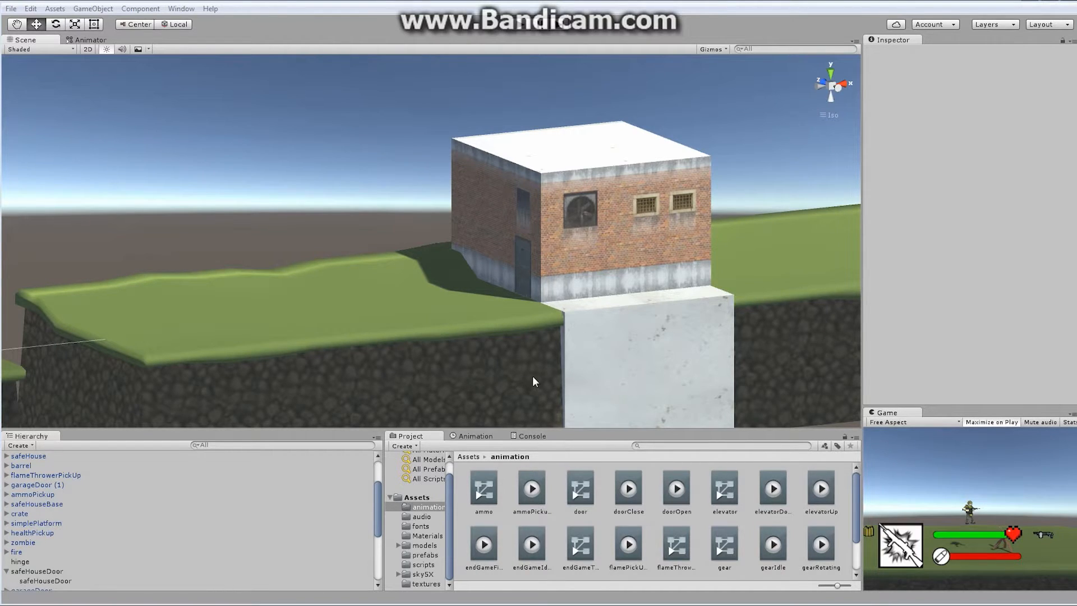
Examine the safe house in the scene, inspecting its platform, door and building objects one by one.
alt+drag(534, 378, 510, 311)
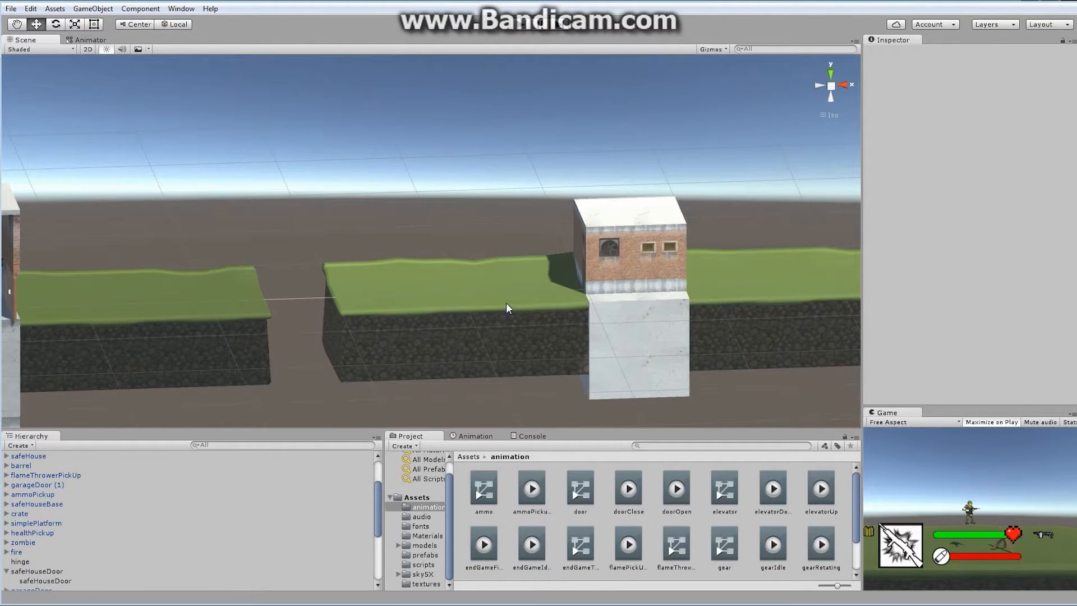
click(506, 308)
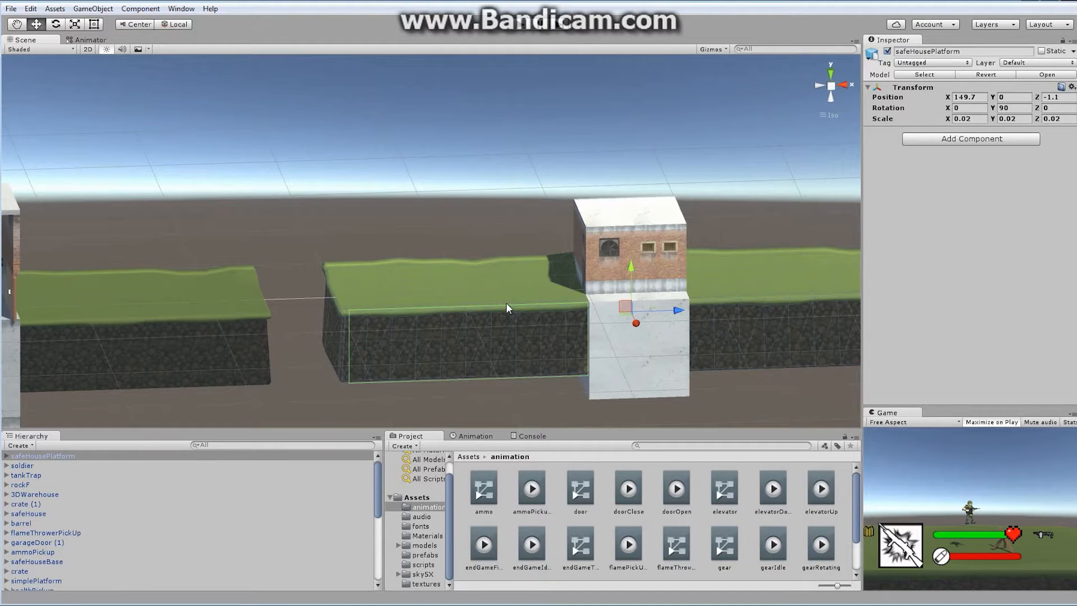
alt+drag(517, 290, 455, 303)
alt+middle_drag(572, 251, 479, 312)
alt+right_drag(479, 312, 716, 304)
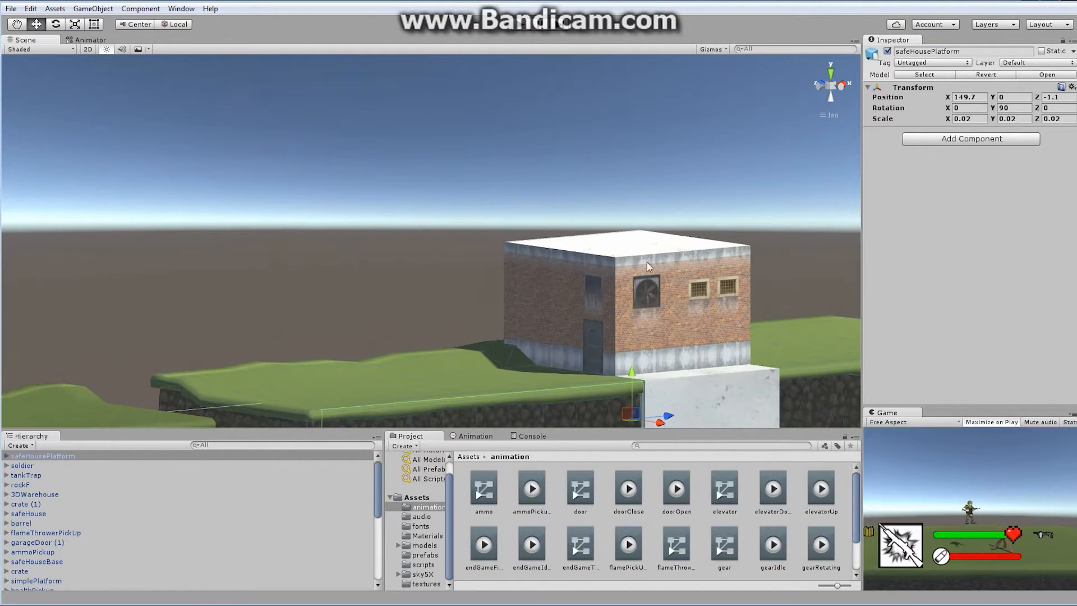
alt+middle_drag(655, 318, 641, 251)
alt+right_drag(641, 251, 716, 304)
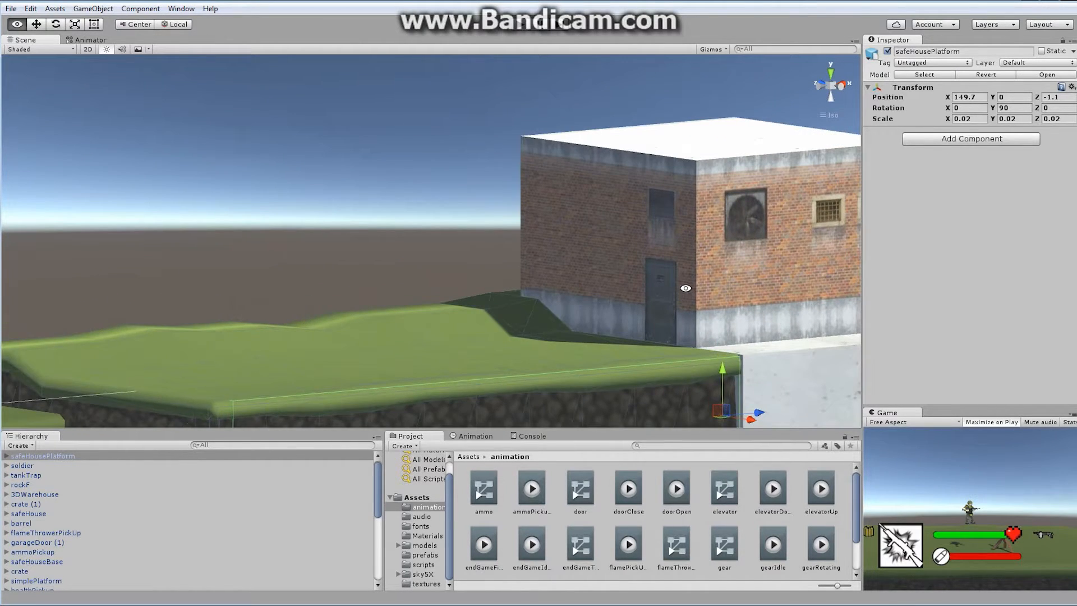
alt+middle_drag(685, 288, 546, 255)
alt+right_drag(478, 269, 570, 284)
click(568, 281)
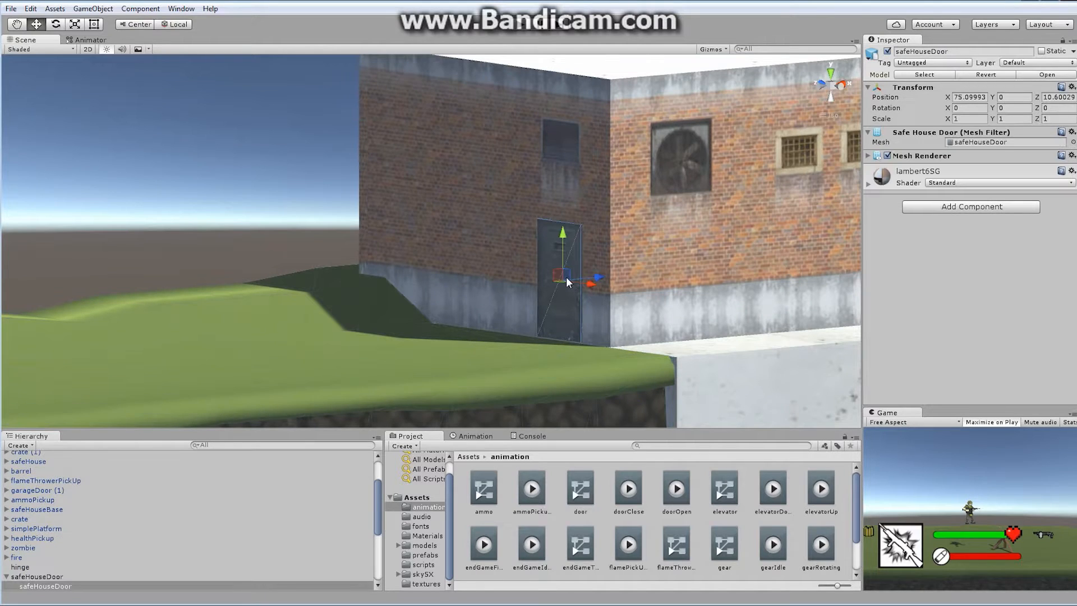
click(512, 373)
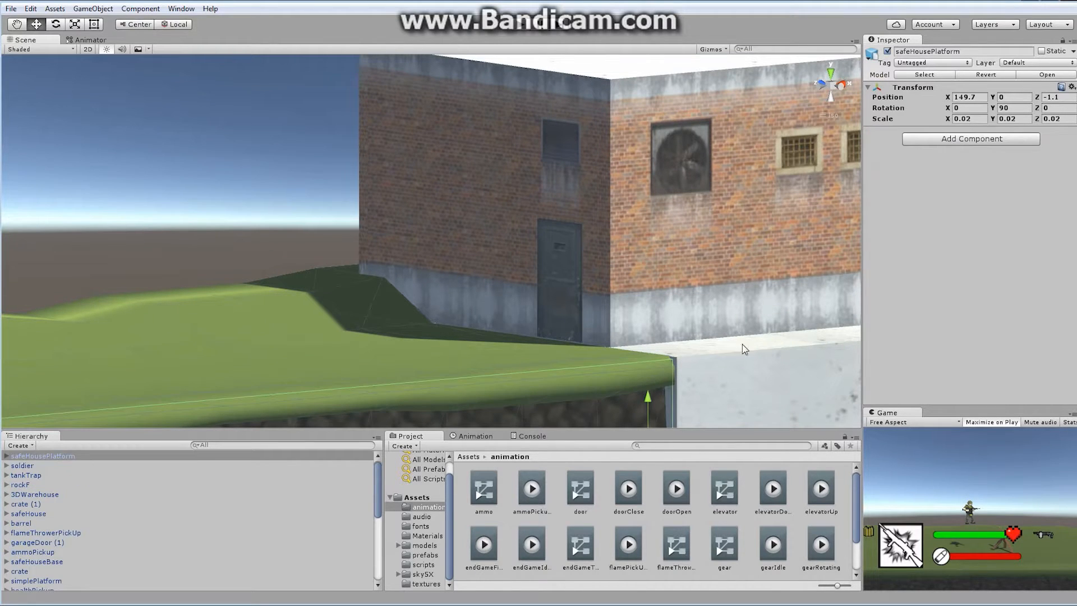
click(763, 240)
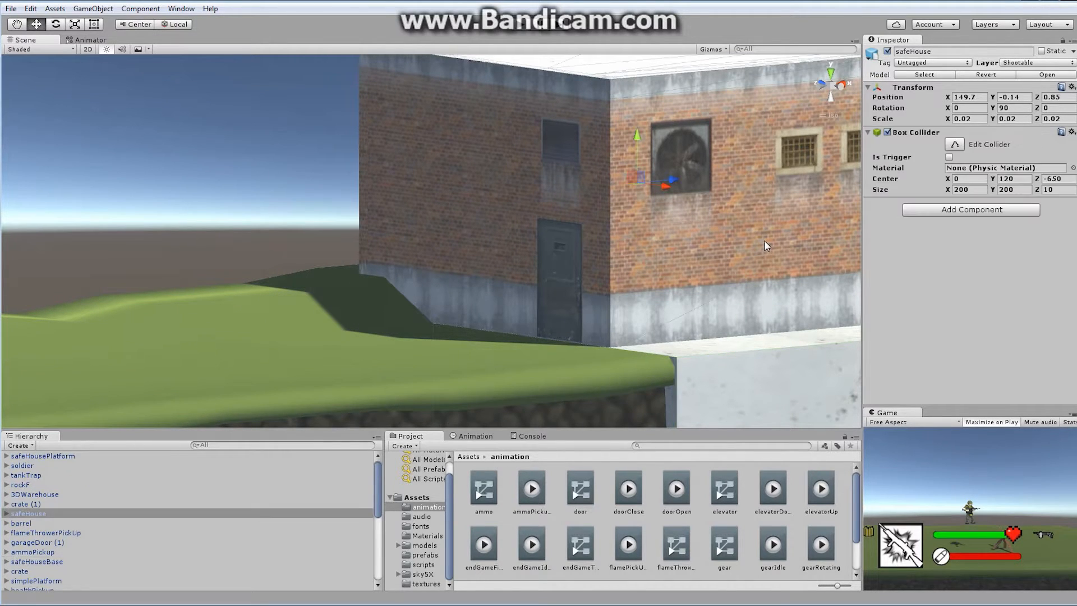
Examine the safe house door up close, comparing the root safeHouseDoor object with its child mesh of the same name.
click(561, 264)
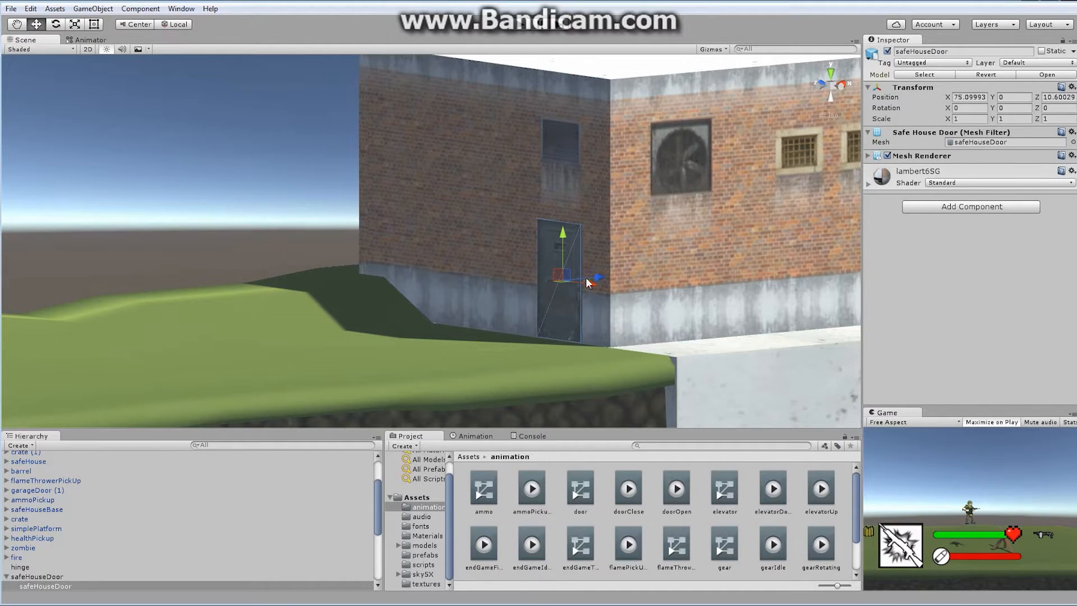
alt+right_drag(374, 271, 712, 228)
alt+middle_drag(619, 246, 527, 242)
alt+drag(460, 261, 572, 267)
alt+right_drag(616, 268, 696, 269)
alt+middle_drag(526, 304, 638, 125)
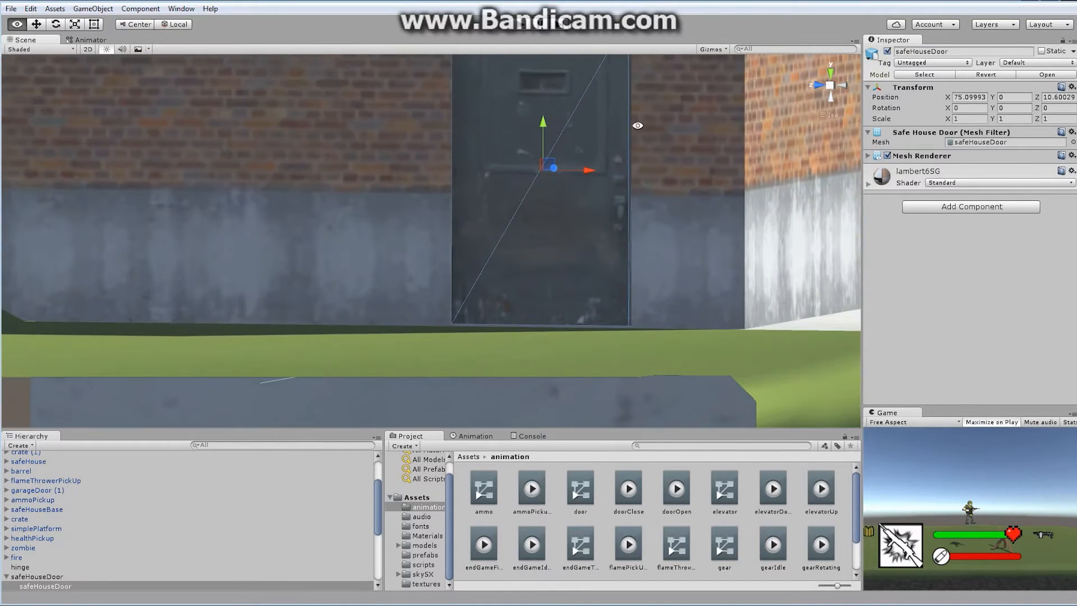
click(62, 567)
click(63, 576)
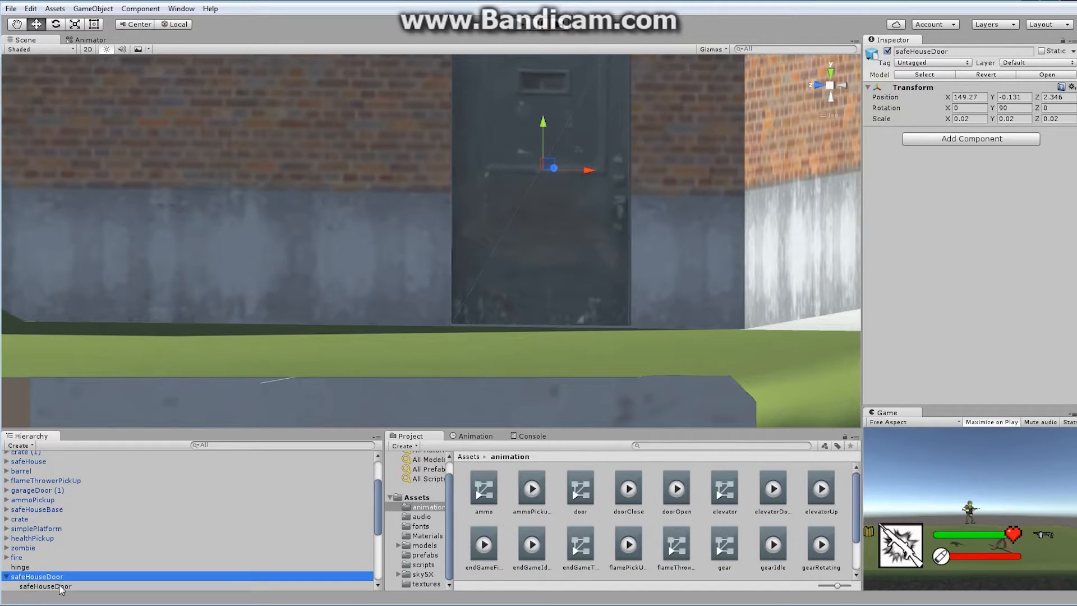
click(62, 587)
click(50, 576)
click(67, 586)
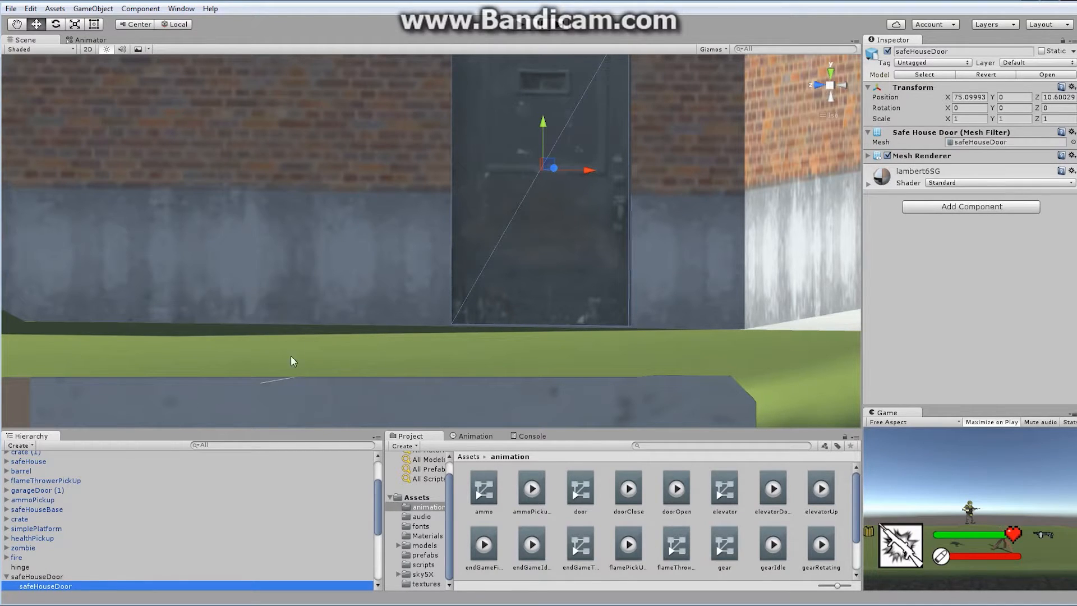
key(q)
drag(553, 293, 568, 309)
key(w)
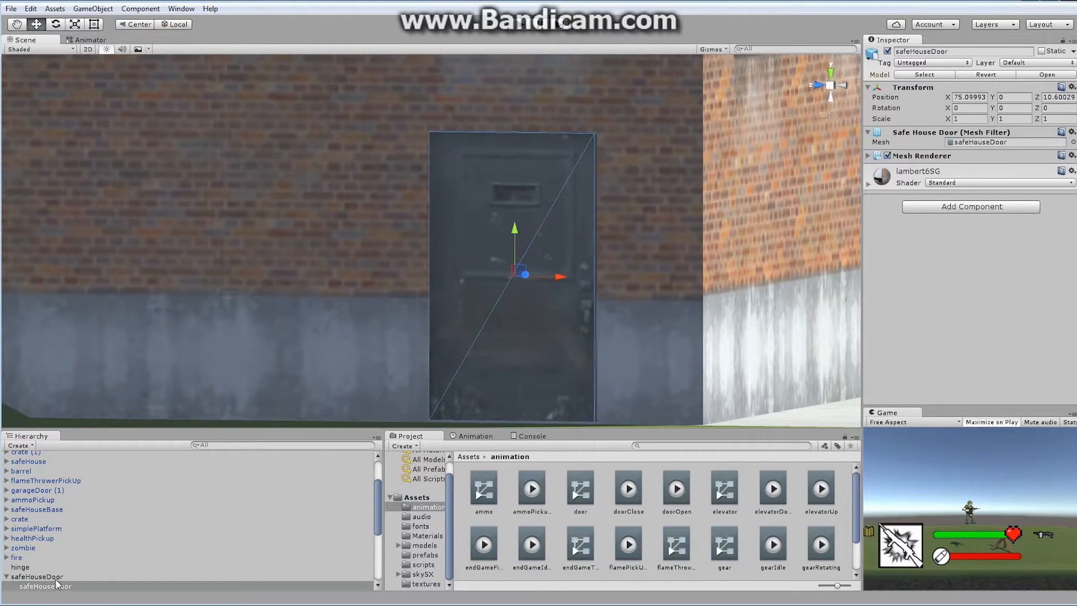
click(59, 578)
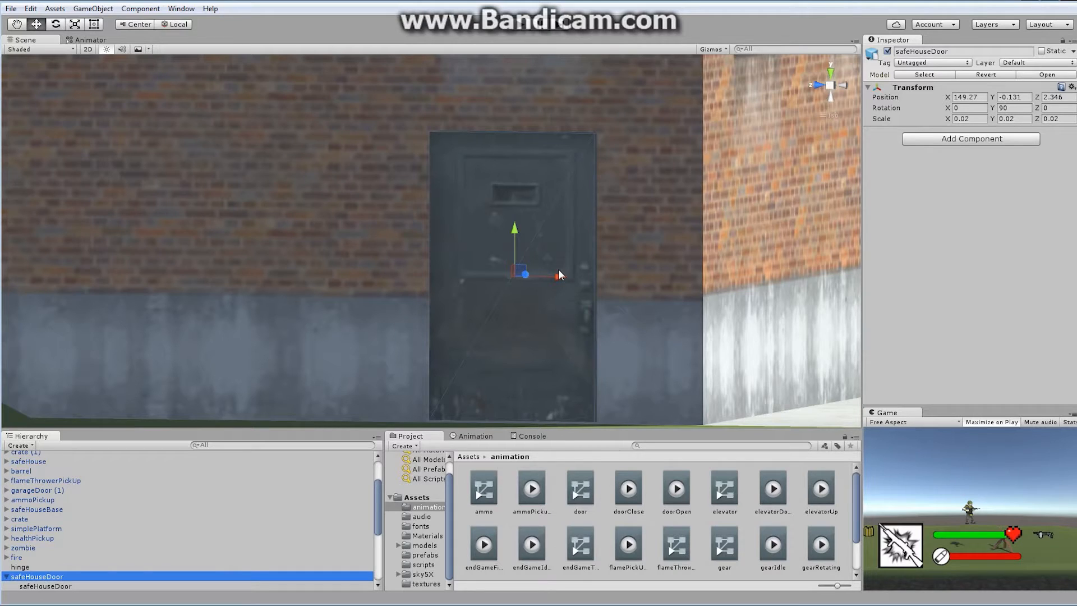
Make the hinge object with the sphere trigger collider a child of the root safeHouseDoor object.
click(28, 567)
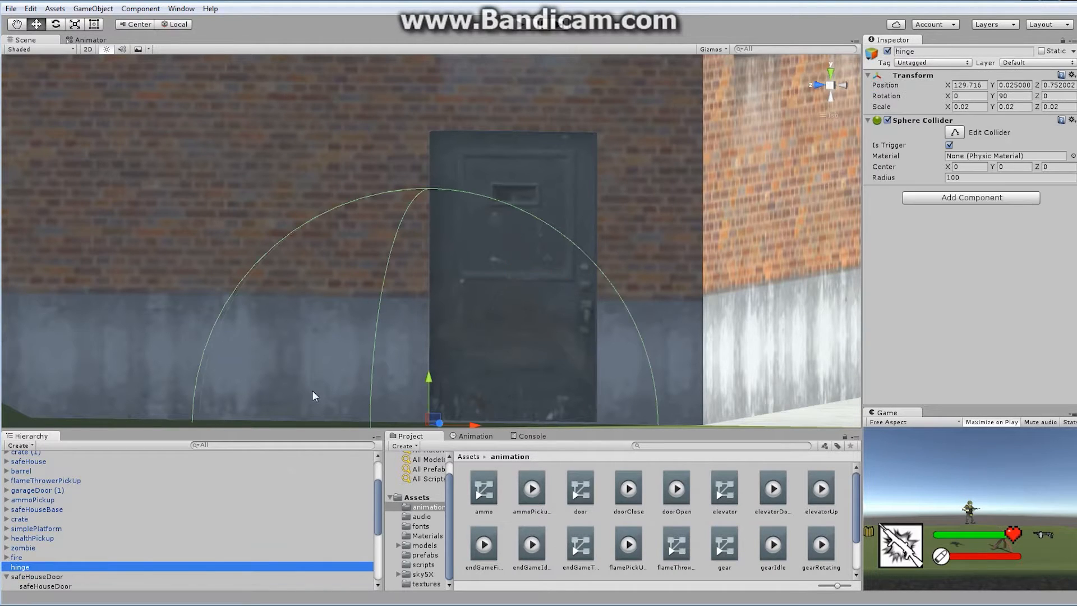
alt+right_drag(596, 300, 565, 270)
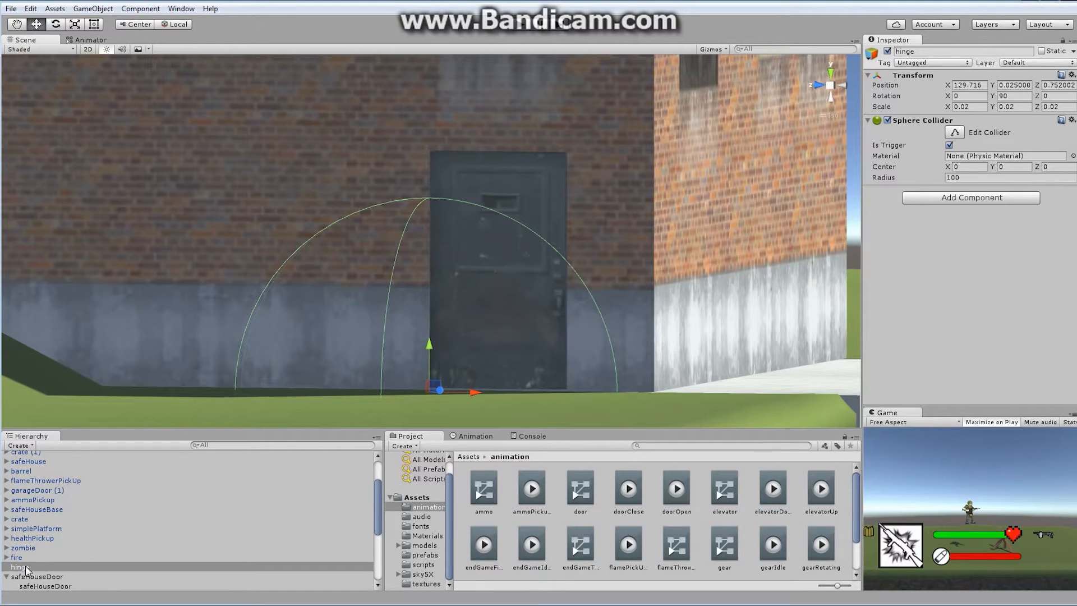
drag(26, 567, 28, 583)
click(47, 568)
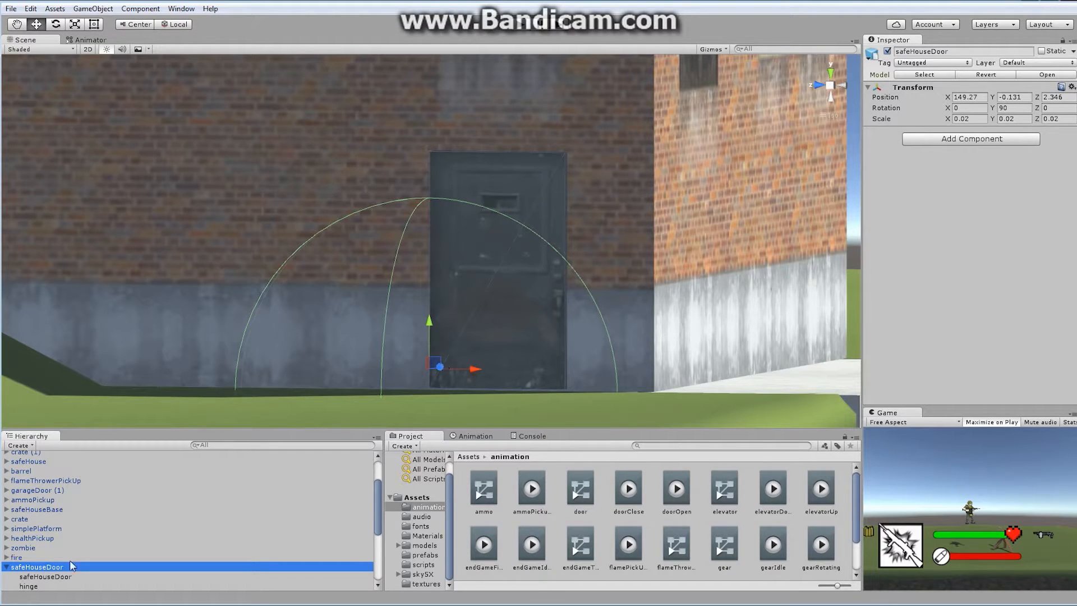
click(38, 586)
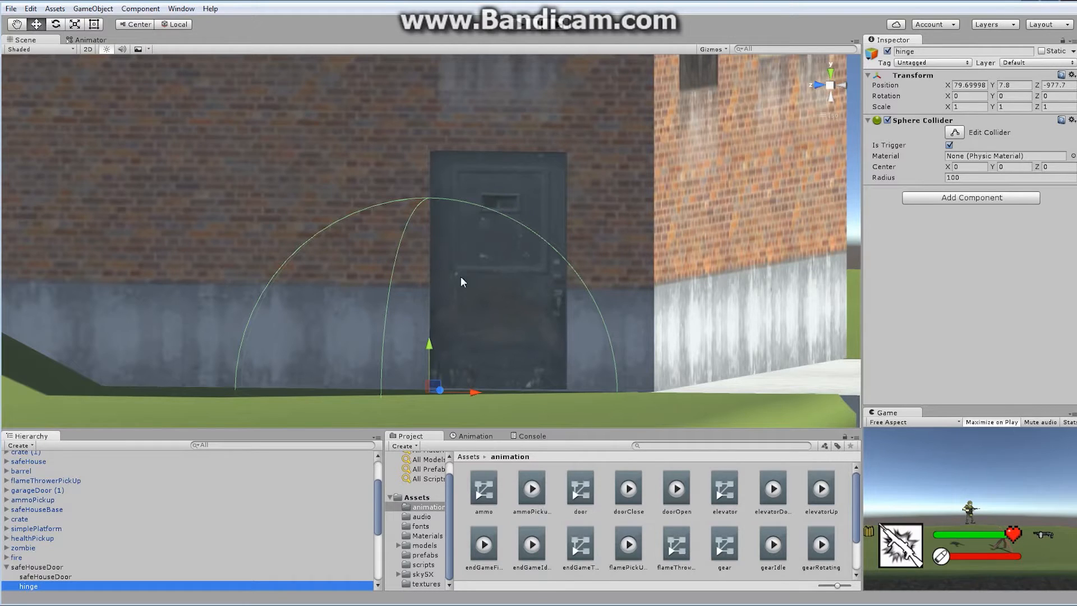
Make the safeHouseDoor mesh a child of the hinge object within the root safeHouseDoor object.
click(61, 576)
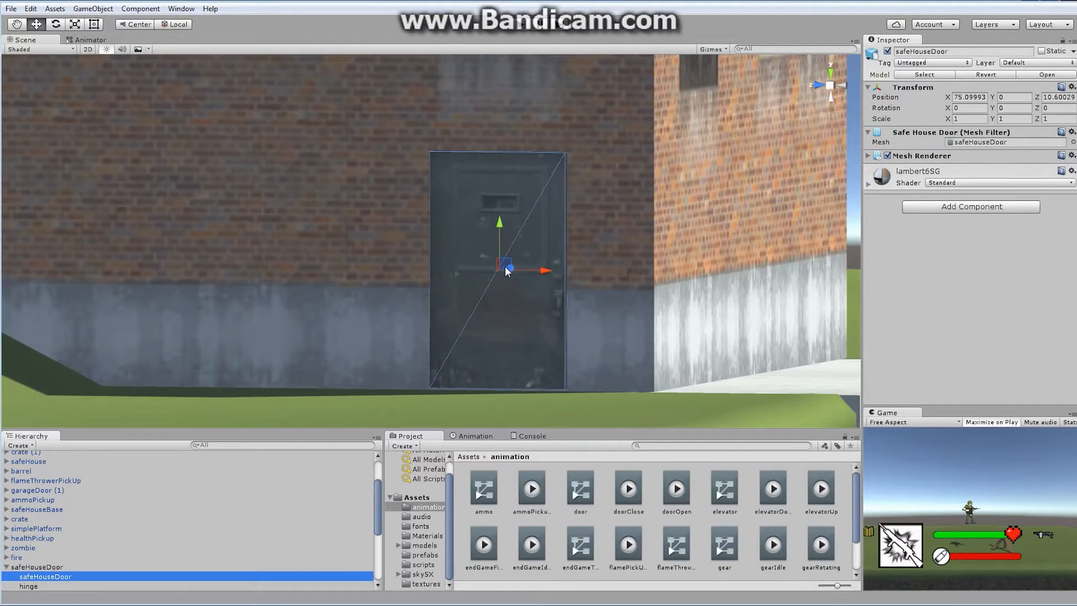
click(34, 588)
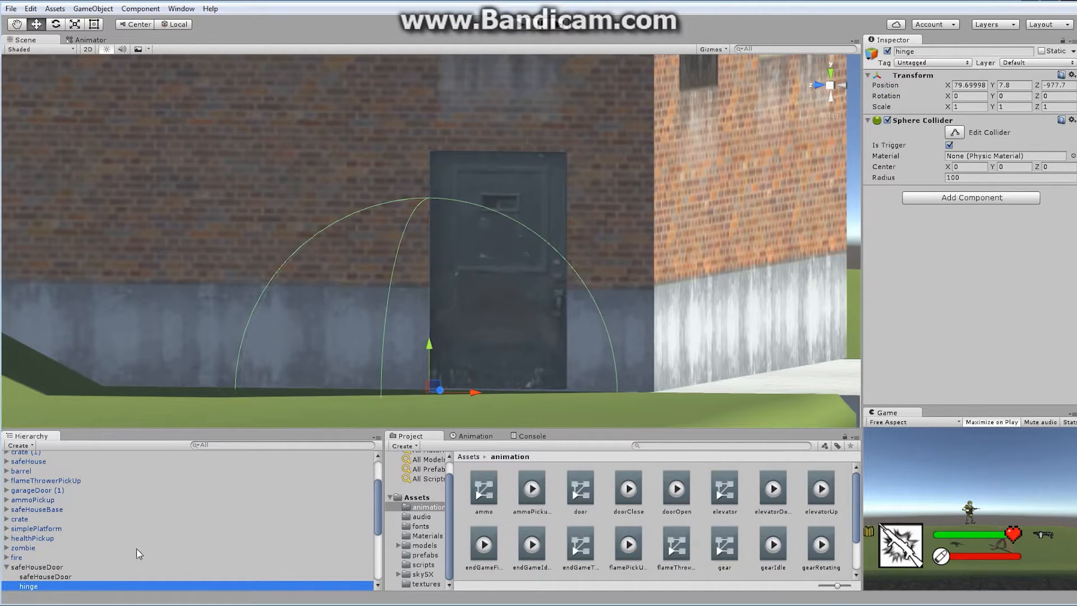
drag(378, 478, 374, 500)
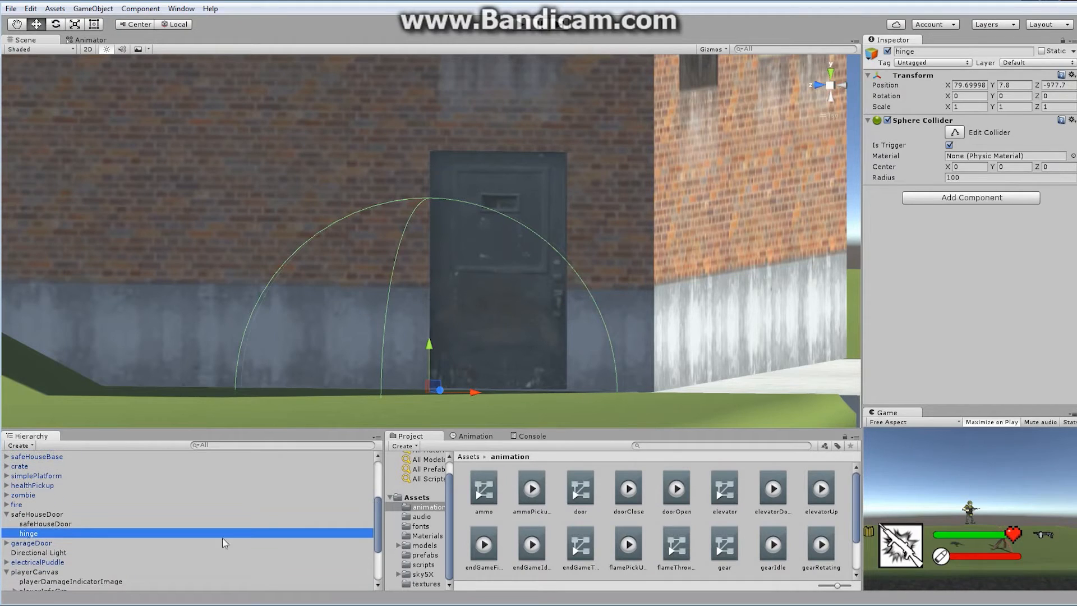
drag(65, 523, 45, 534)
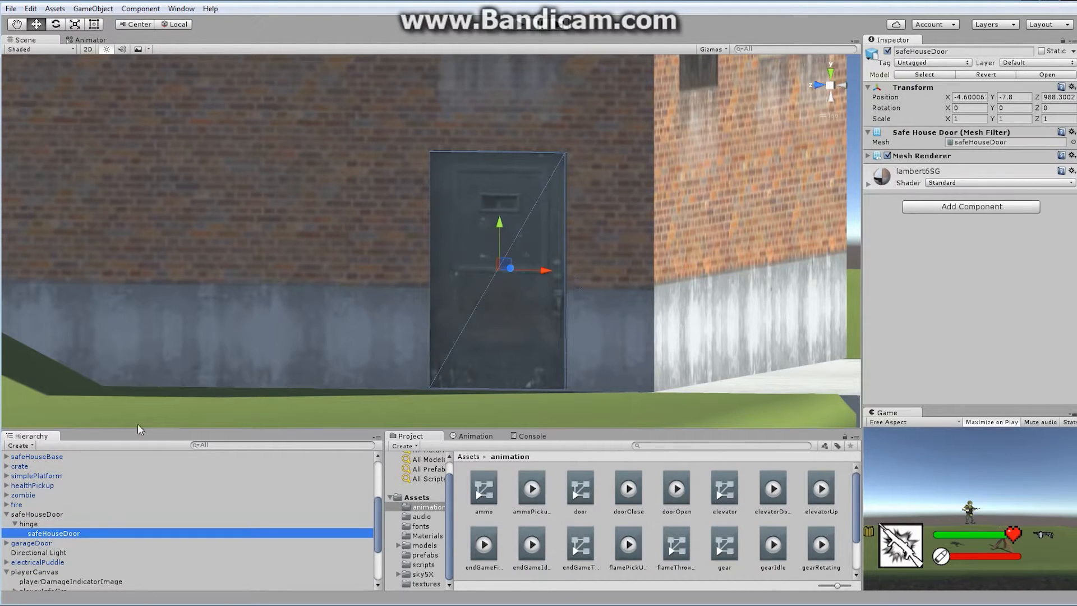
Examine the new parenting by inspecting the root safeHouseDoor, the hinge and the nested door mesh in turn.
click(36, 525)
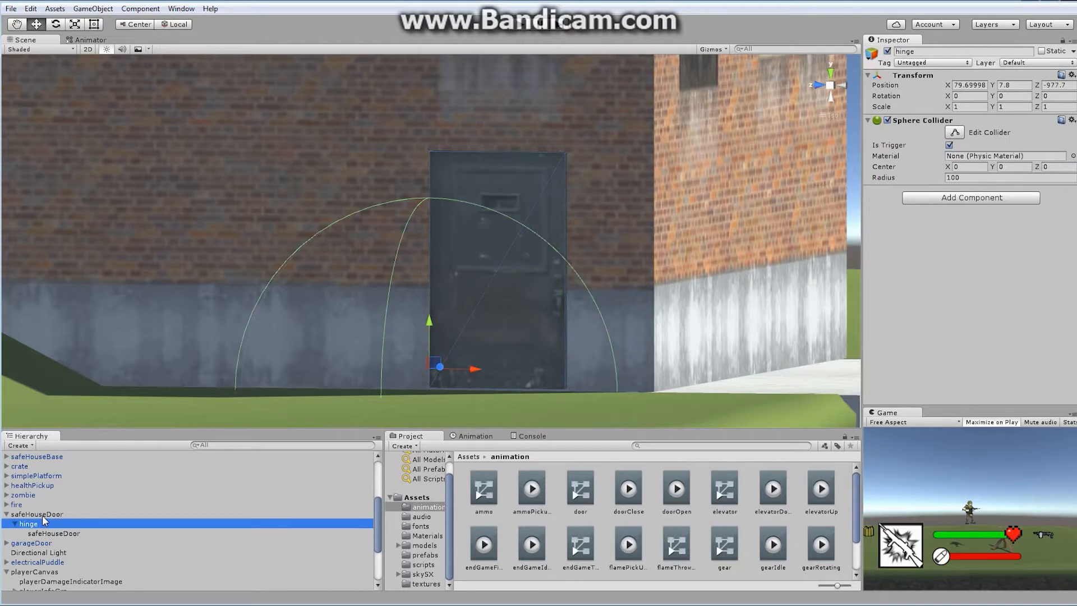
click(43, 516)
click(29, 525)
click(63, 536)
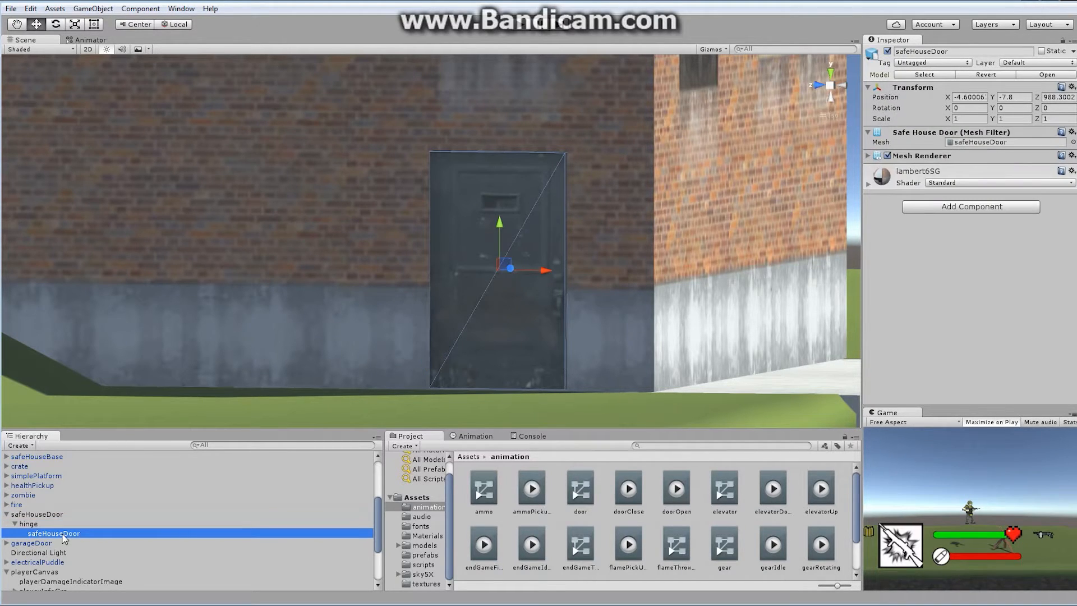
click(59, 524)
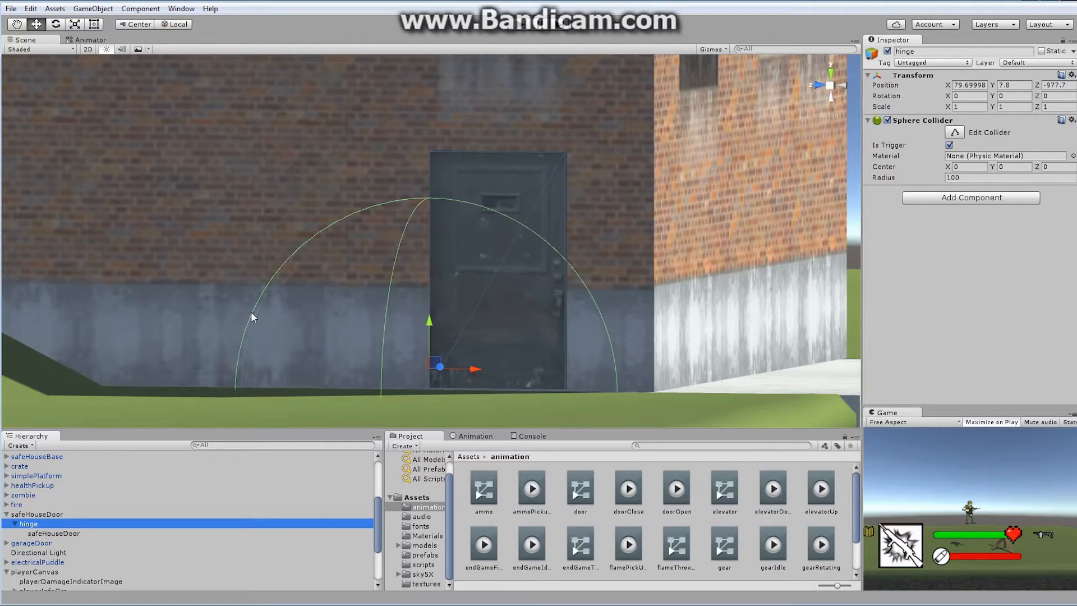
alt+drag(623, 258, 489, 359)
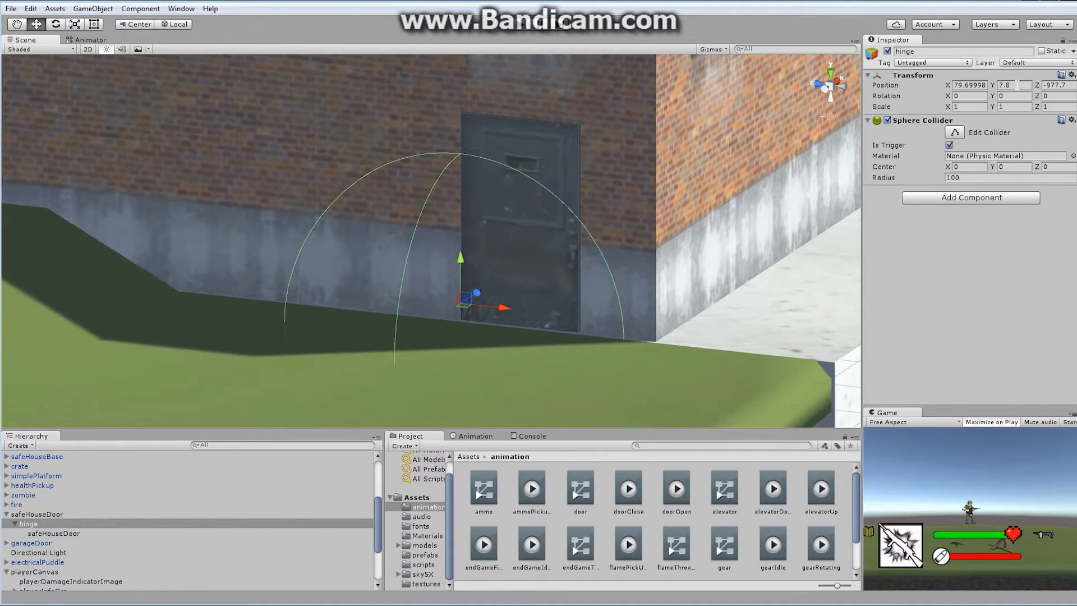
Try swinging the door around the hinge by changing its Y rotation, and undo the test rotation.
drag(993, 100, 1076, 203)
drag(0, 203, 644, 179)
key(ctrl+z)
click(41, 521)
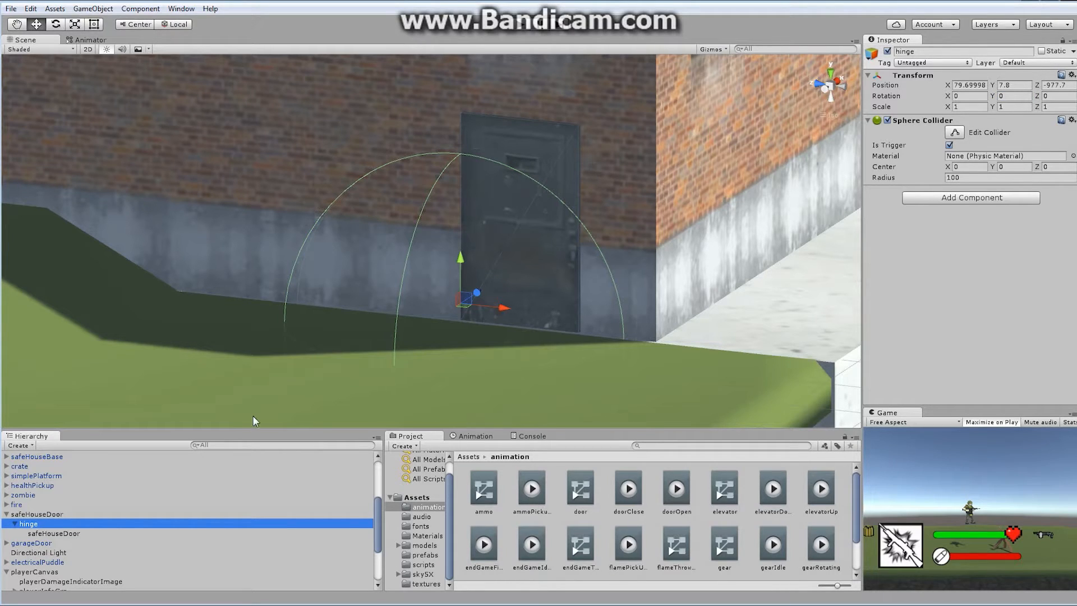
Create an animation clip named safeHouseDoorIdle for the hinge object in the project's animation folder.
click(429, 508)
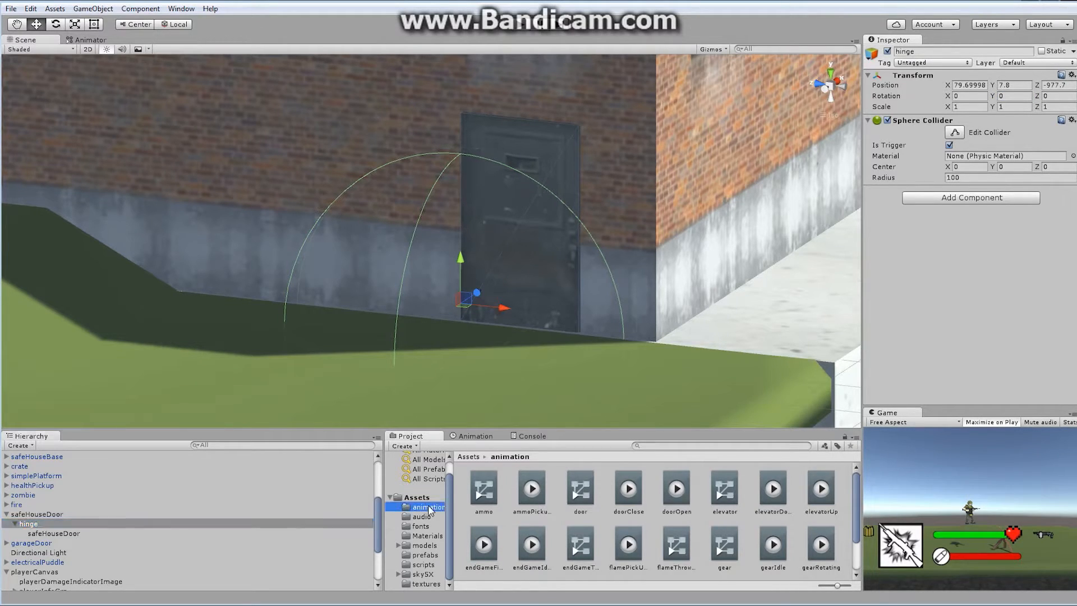
click(976, 199)
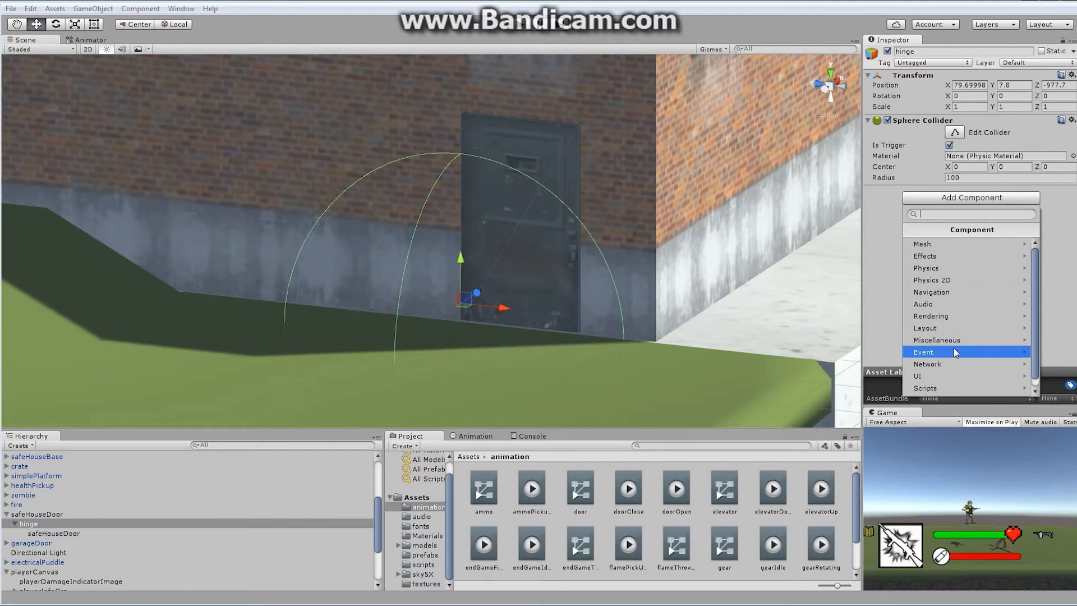
click(482, 439)
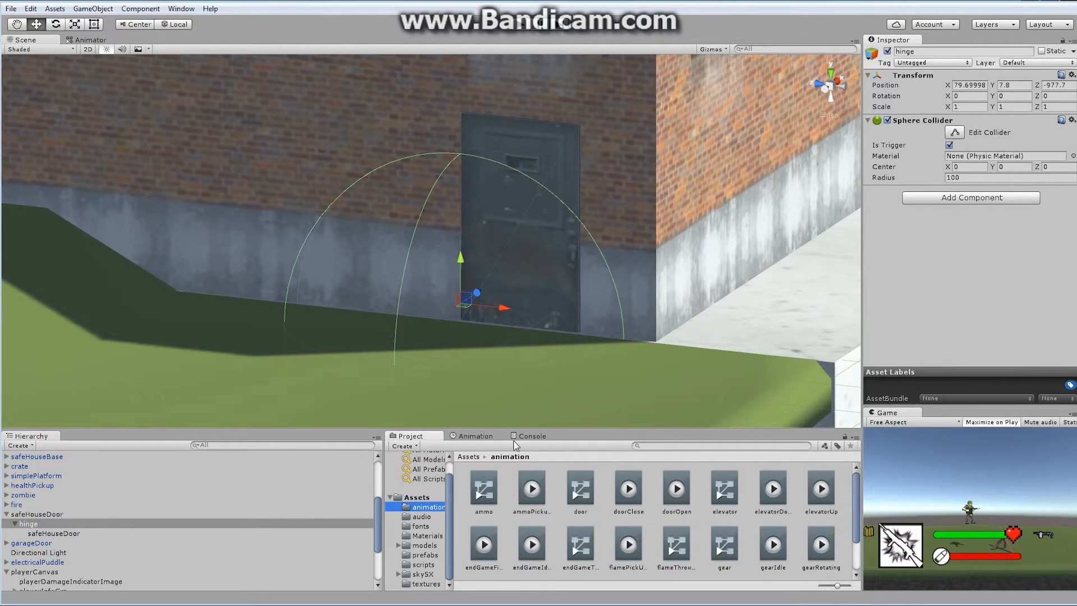
click(475, 440)
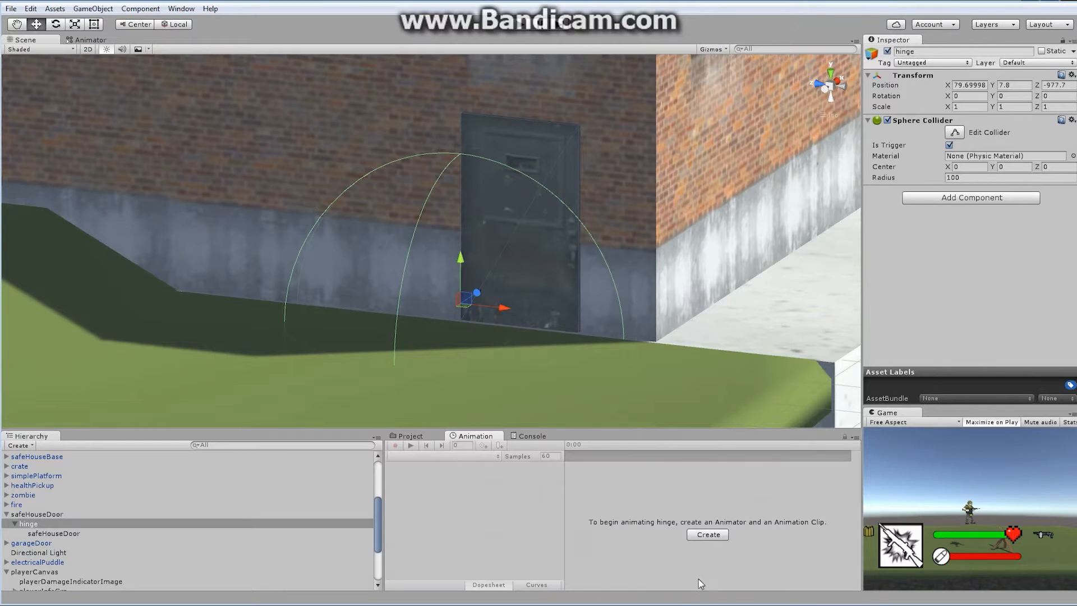
click(709, 535)
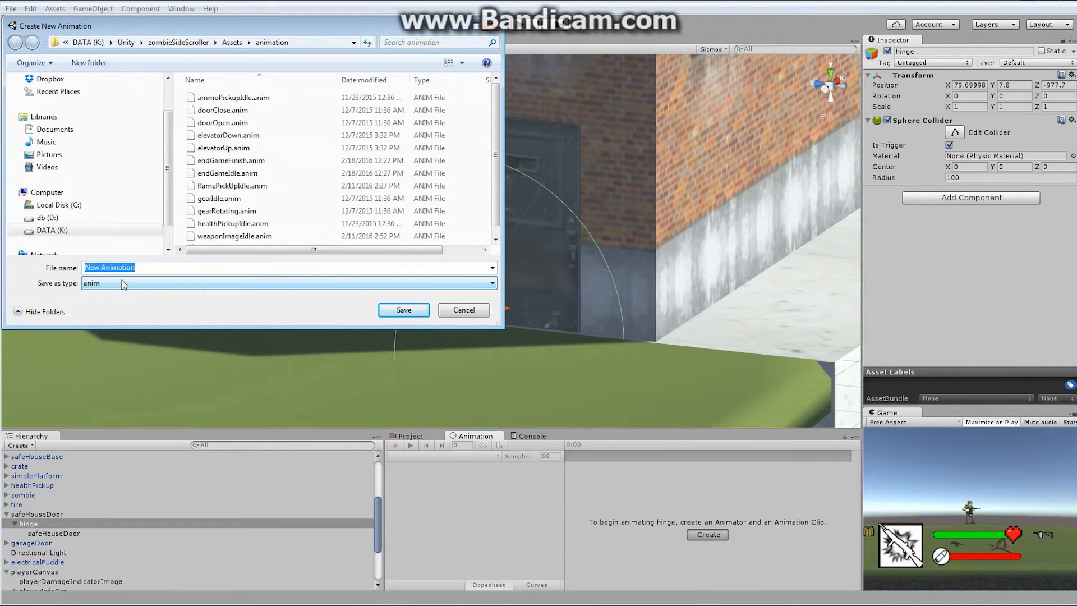
text(safe)
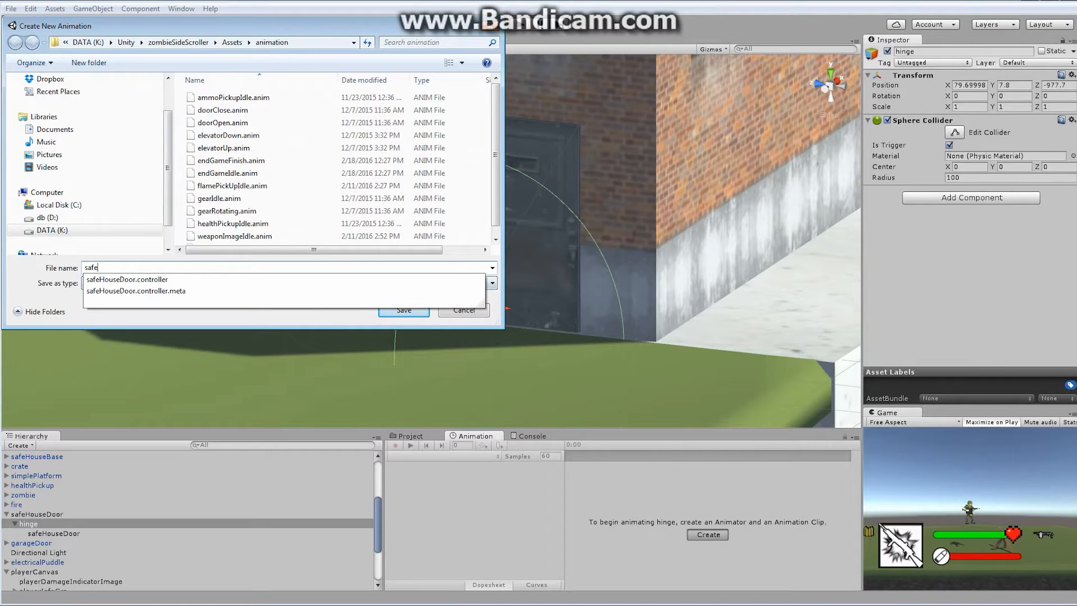
text(HouseDoorIdle)
key(Return)
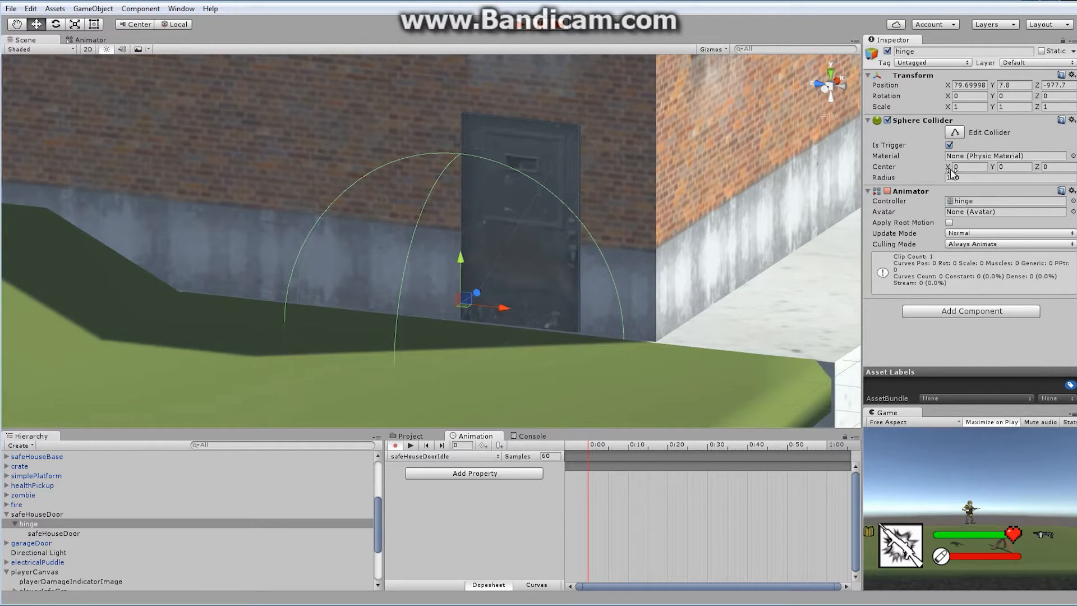
Add the hinge's Transform Rotation as an animated property of the safeHouseDoorIdle clip.
click(460, 475)
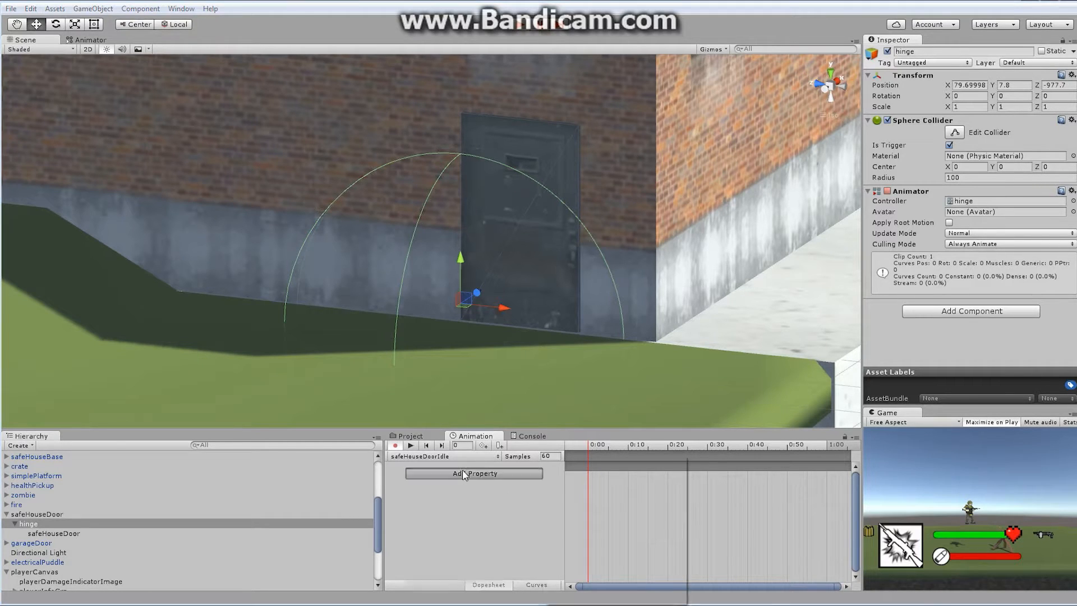
click(549, 460)
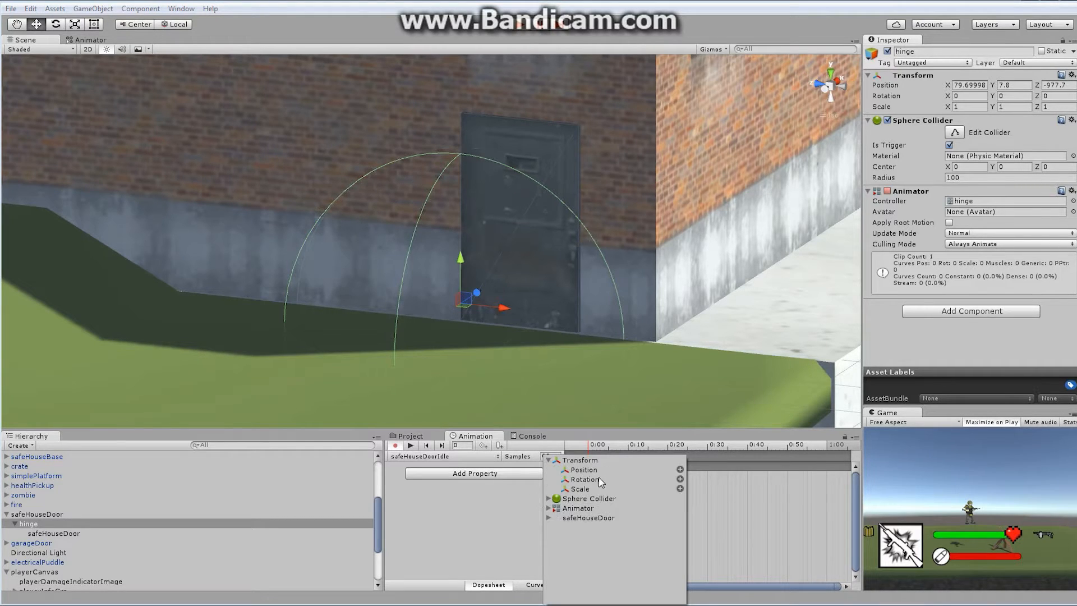
click(680, 480)
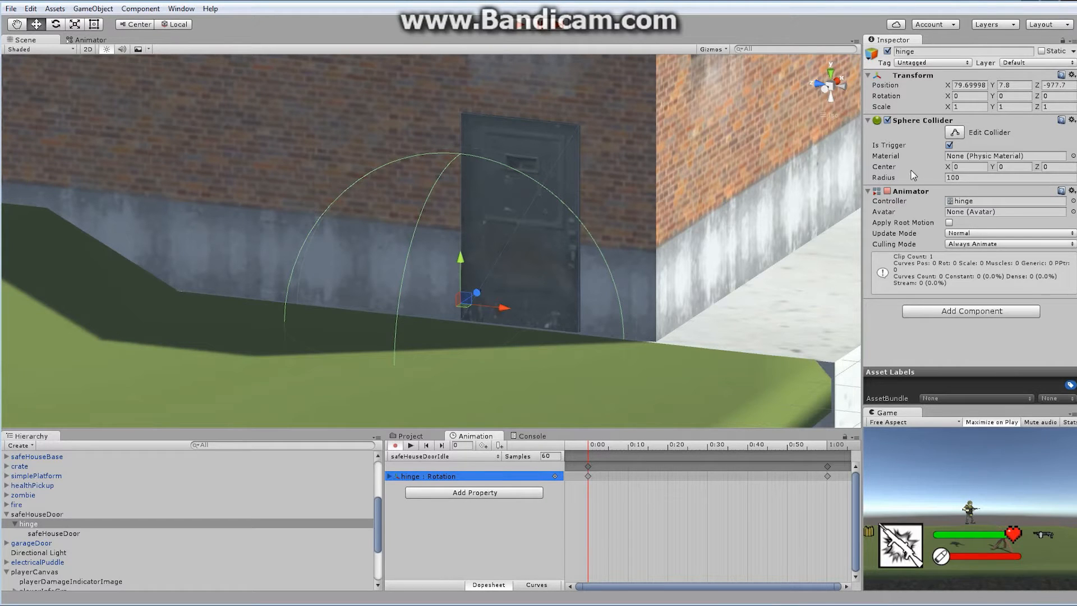
Set the hinge's Y rotation to 150 at the idle clip's first frame and delete the end keyframe at 1:00.
click(1009, 96)
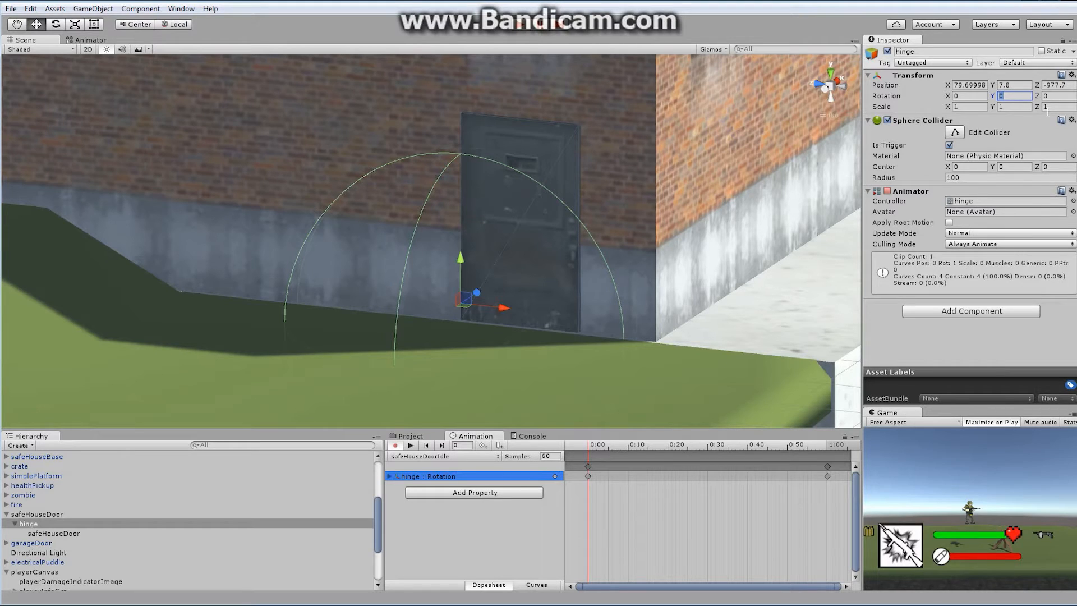
text(170)
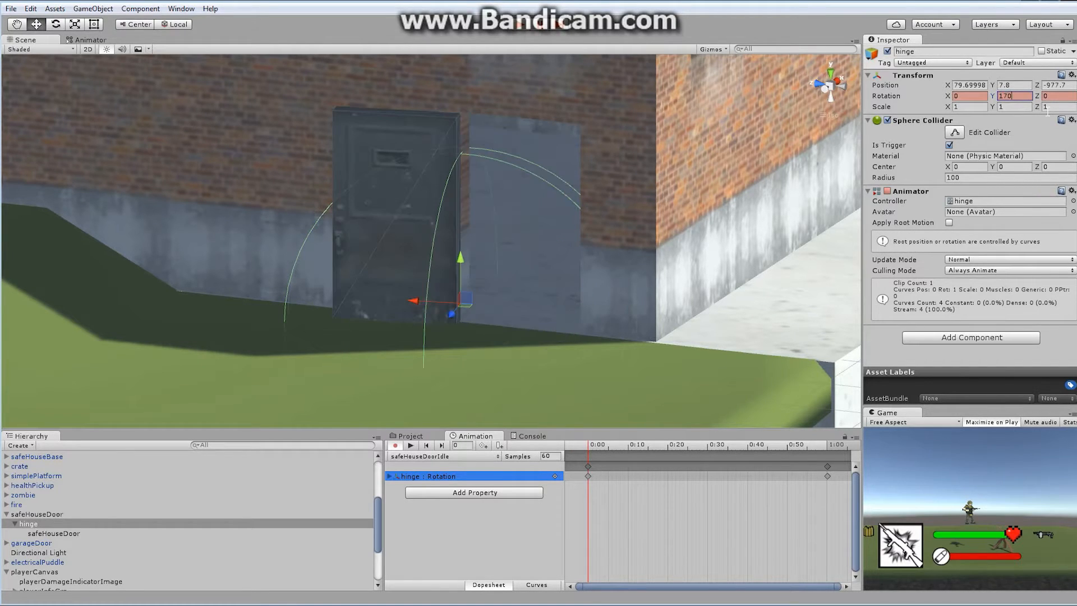
key(BackSpace)
key(BackSpace)
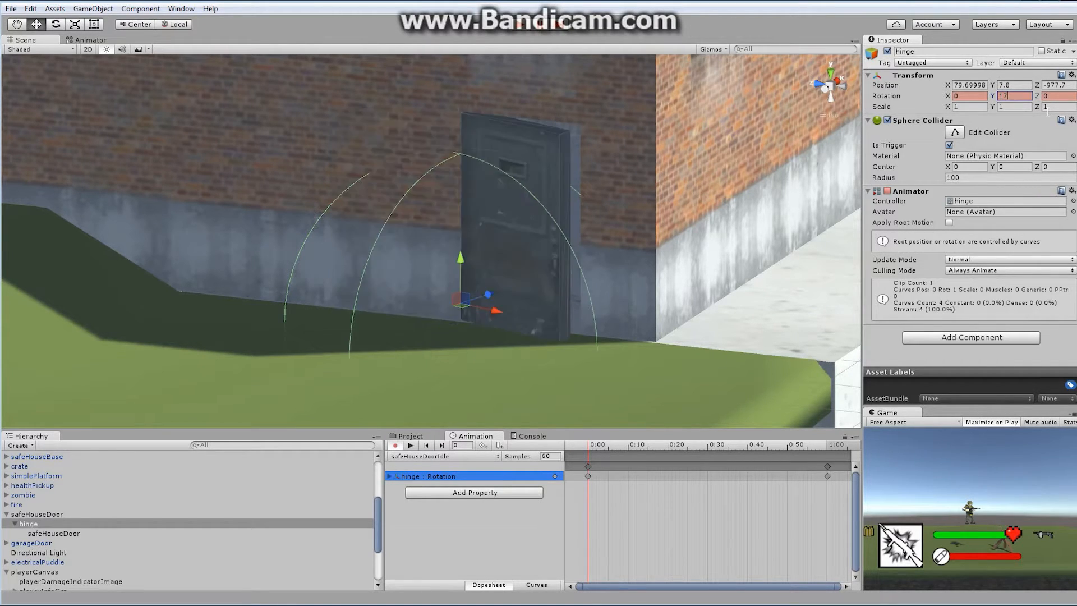
text(50)
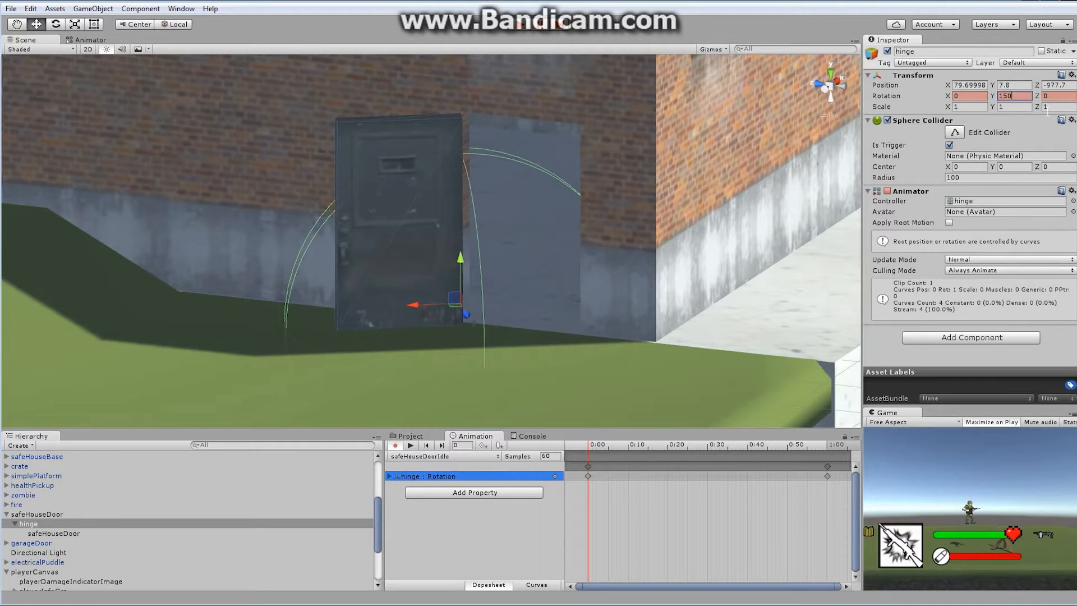
alt+drag(601, 198, 402, 151)
alt+drag(678, 227, 636, 239)
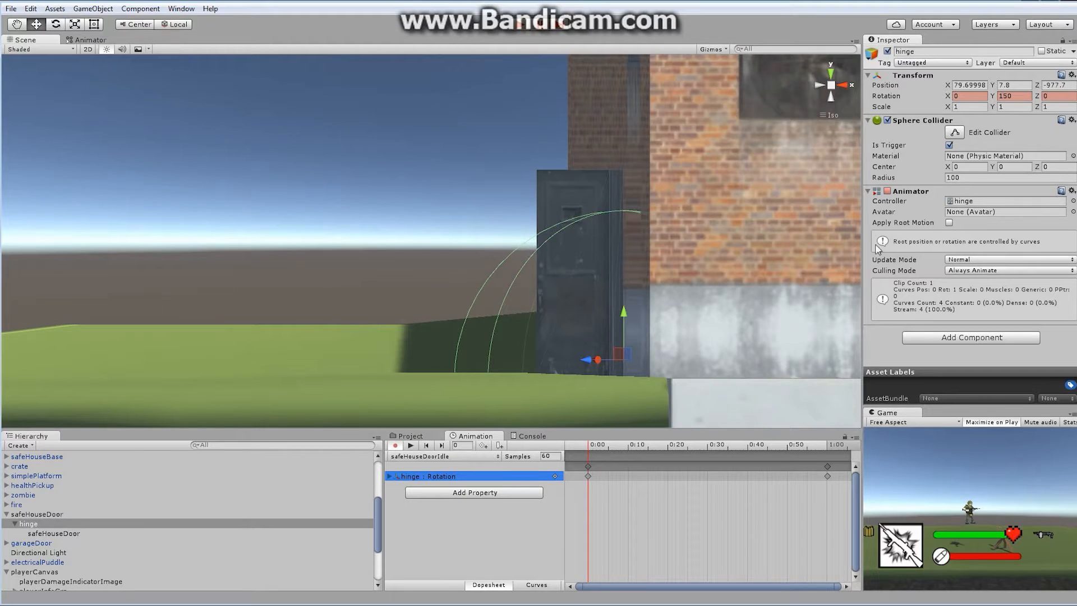
click(820, 464)
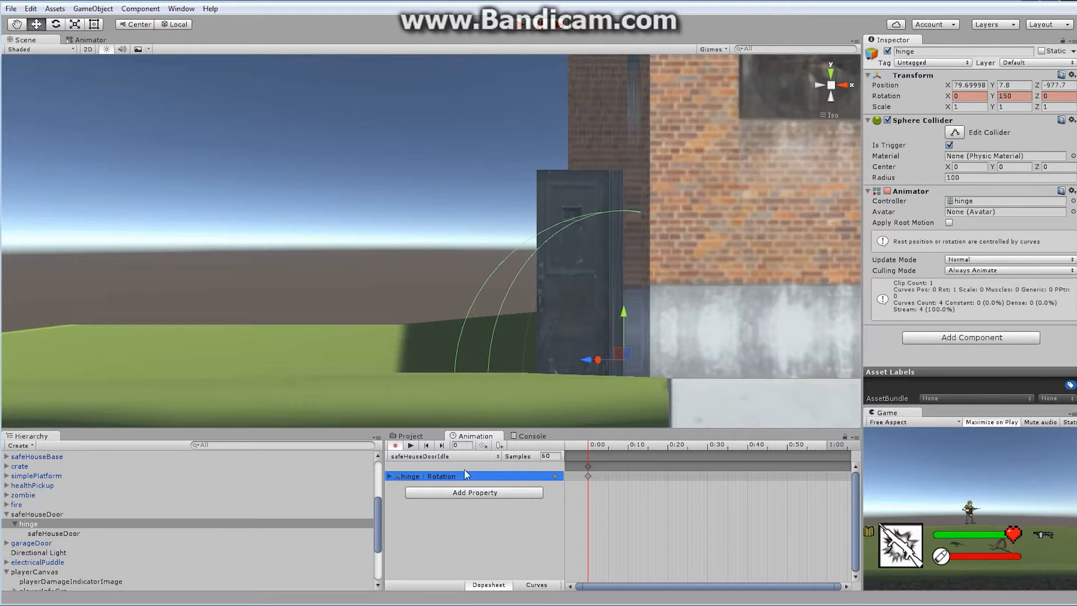
Create a second animation clip for the hinge named safeHouseDoorClose in the same animation folder.
click(496, 457)
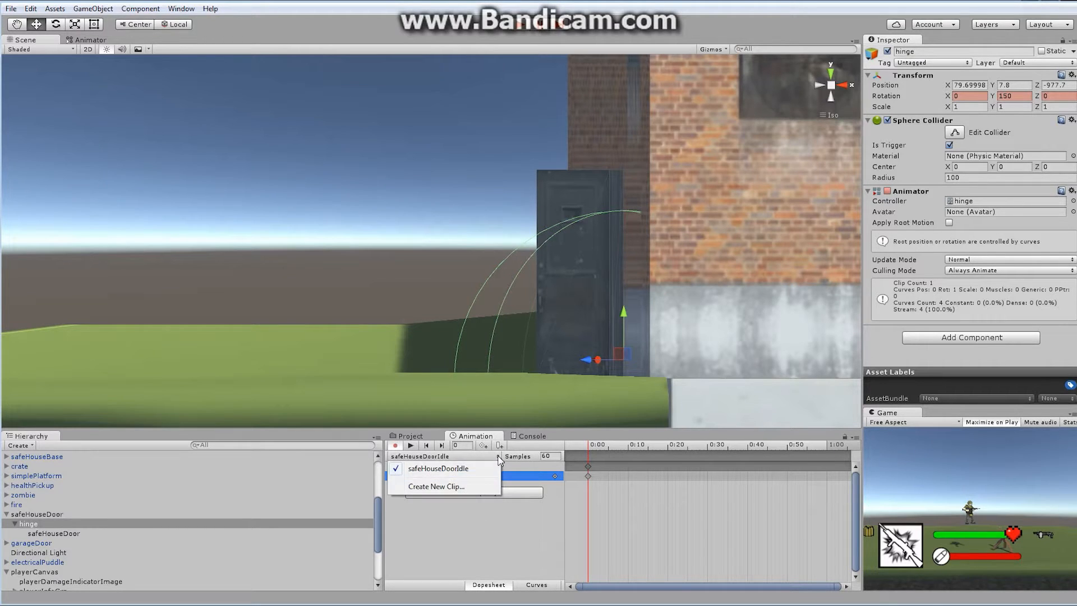
click(452, 487)
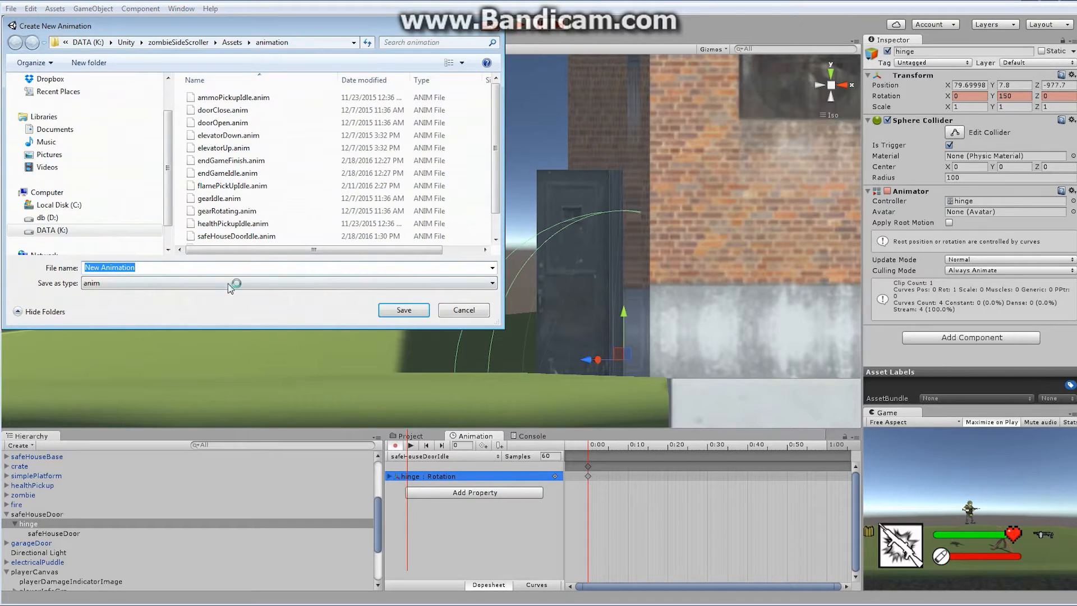
text(safe)
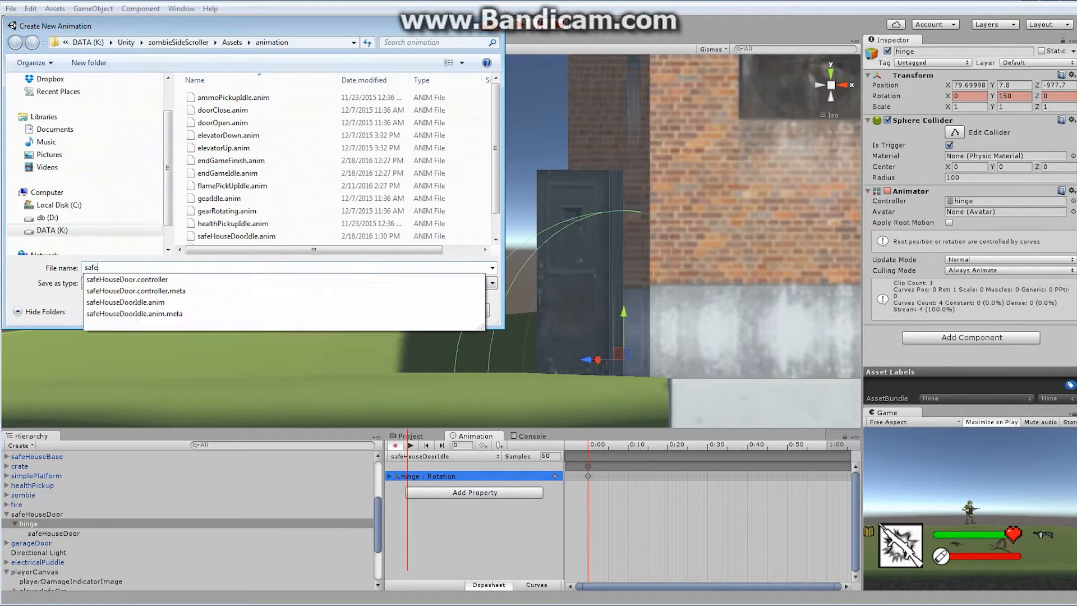
text(HouseDoorClose)
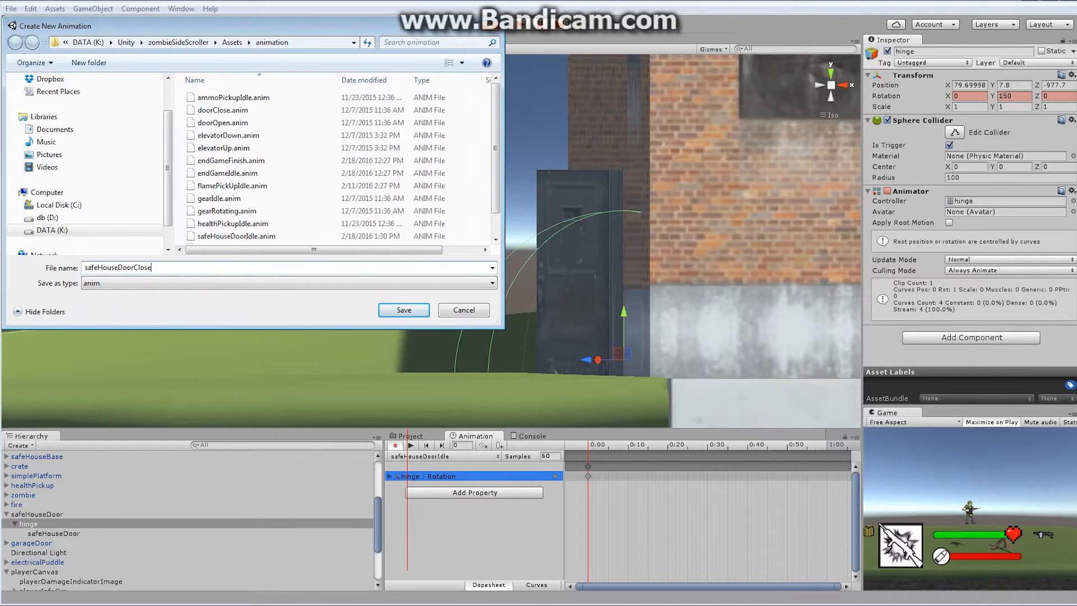
key(Return)
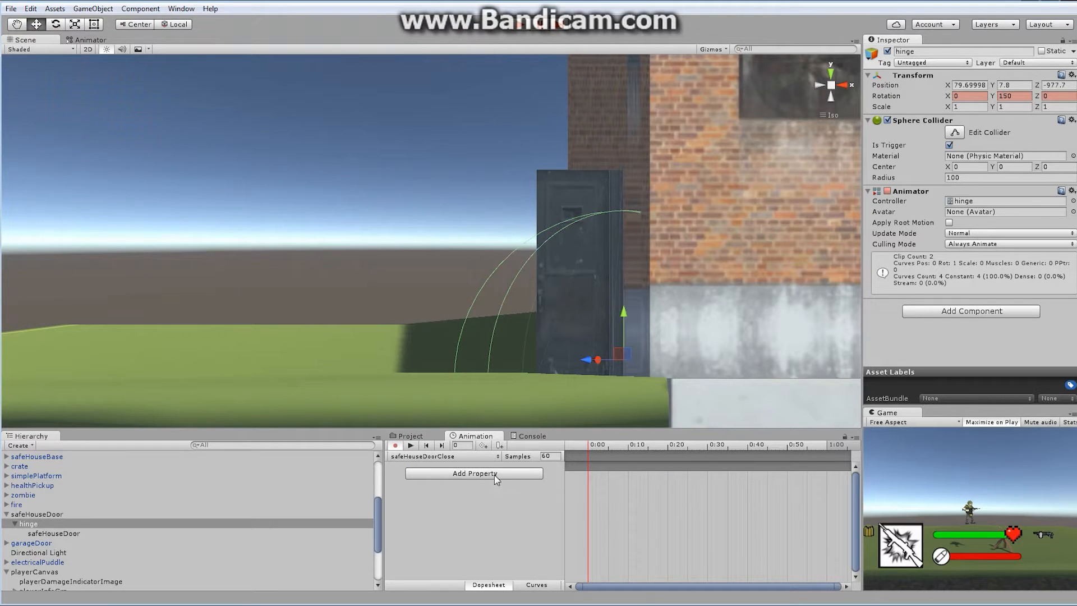
Add the hinge's Rotation property to the safeHouseDoorClose clip and move its end keyframe to 0:30.
click(510, 477)
click(550, 461)
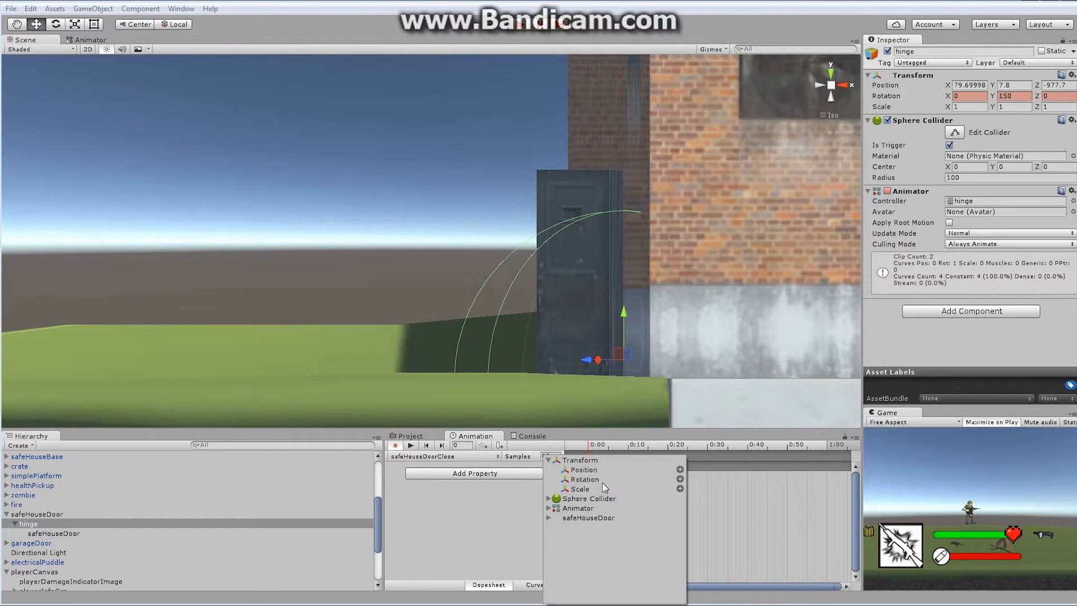
click(680, 479)
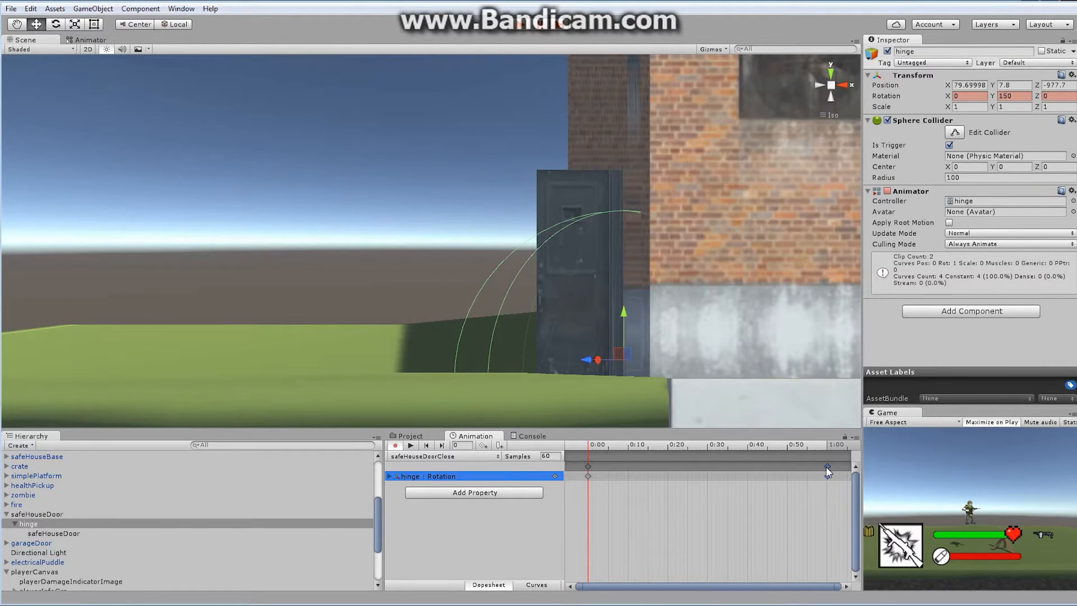
drag(827, 466, 709, 483)
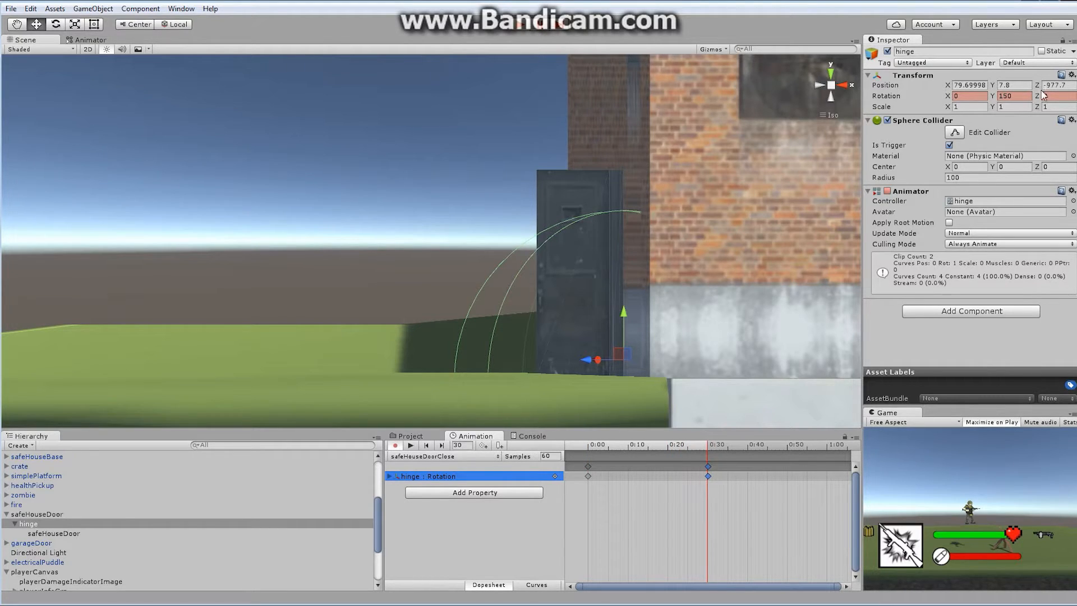
Set the hinge's Y rotation to 0 at the 0:30 keyframe and scrub back to frame 0 to check the closing motion.
click(1021, 96)
double_click(1021, 96)
text(0)
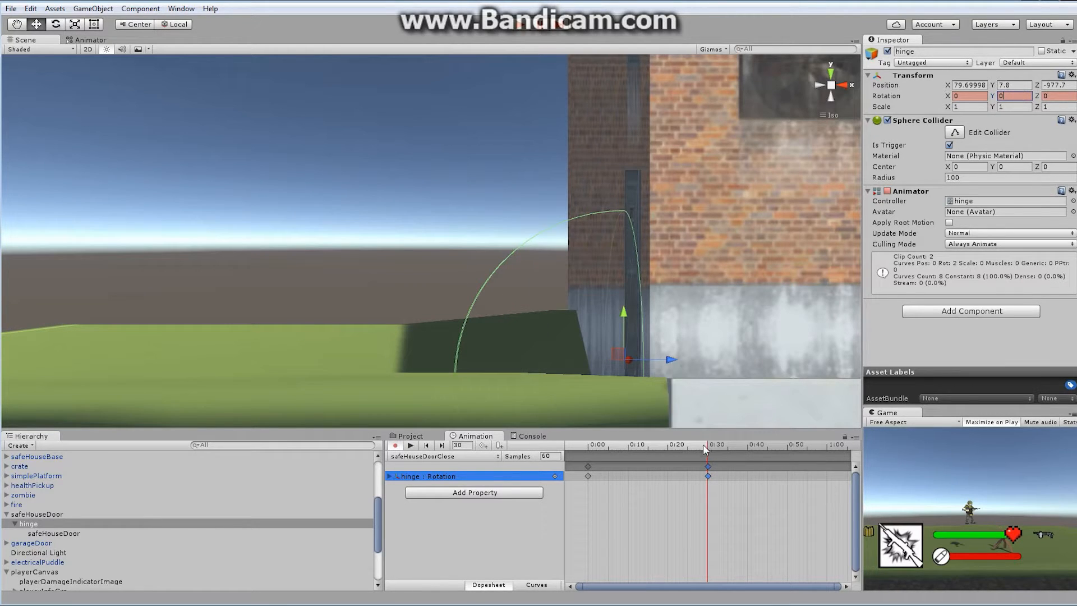
drag(705, 445, 574, 442)
mouse_move(602, 443)
mouse_down()
mouse_move(708, 447)
mouse_move(581, 444)
mouse_move(717, 447)
mouse_move(588, 447)
mouse_up()
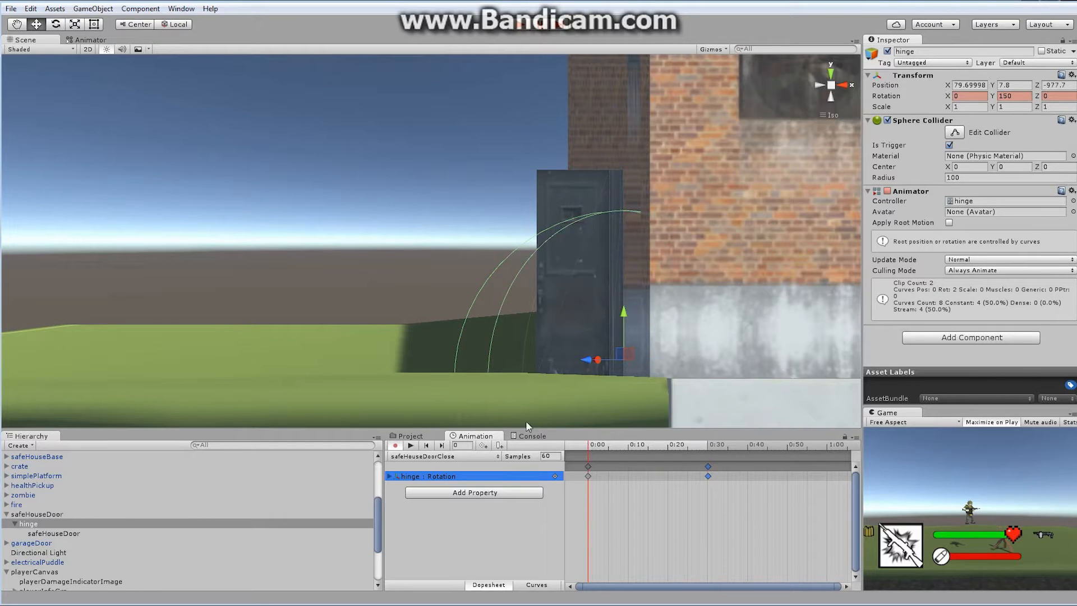
Arrange the hinge's animator states with safeHouseDoorIdle beside Entry and safeHouseDoorClose well above it.
click(395, 445)
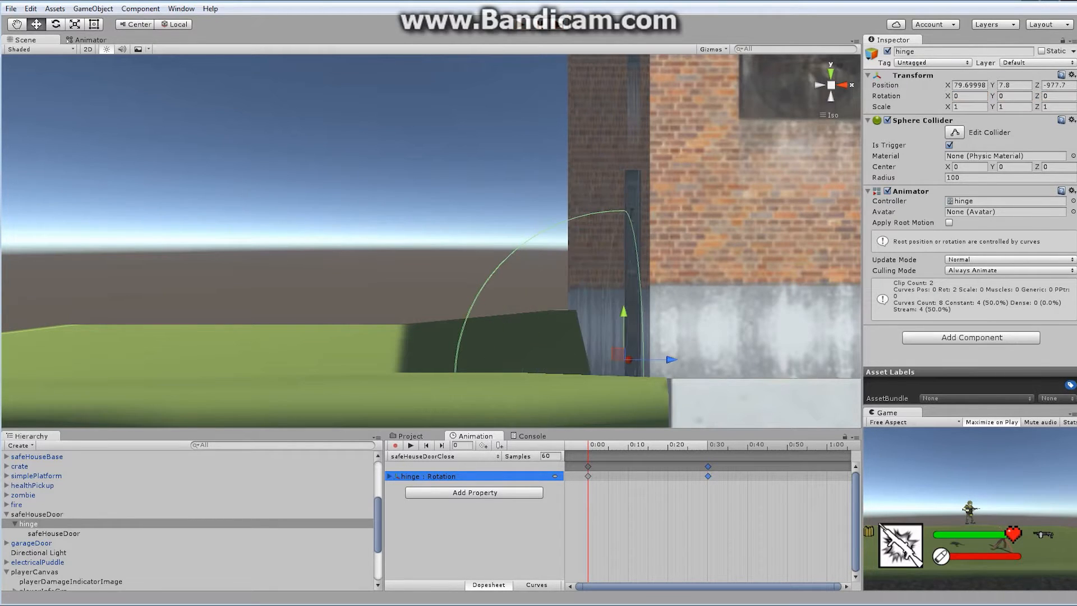
mouse_move(589, 459)
mouse_down()
mouse_move(673, 455)
mouse_move(577, 457)
mouse_up()
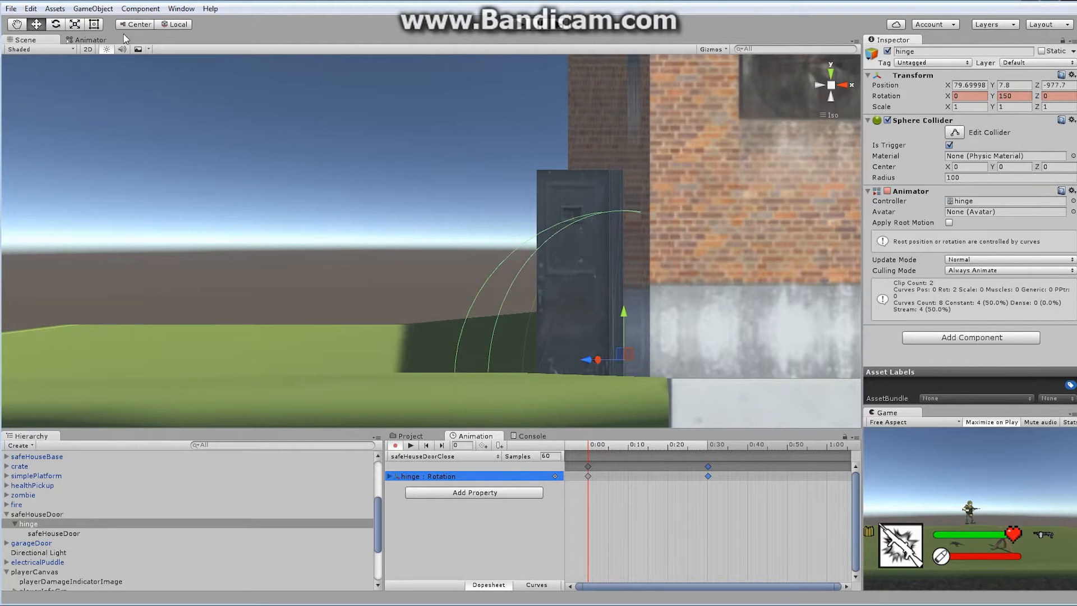
click(102, 43)
click(571, 233)
drag(572, 246, 562, 290)
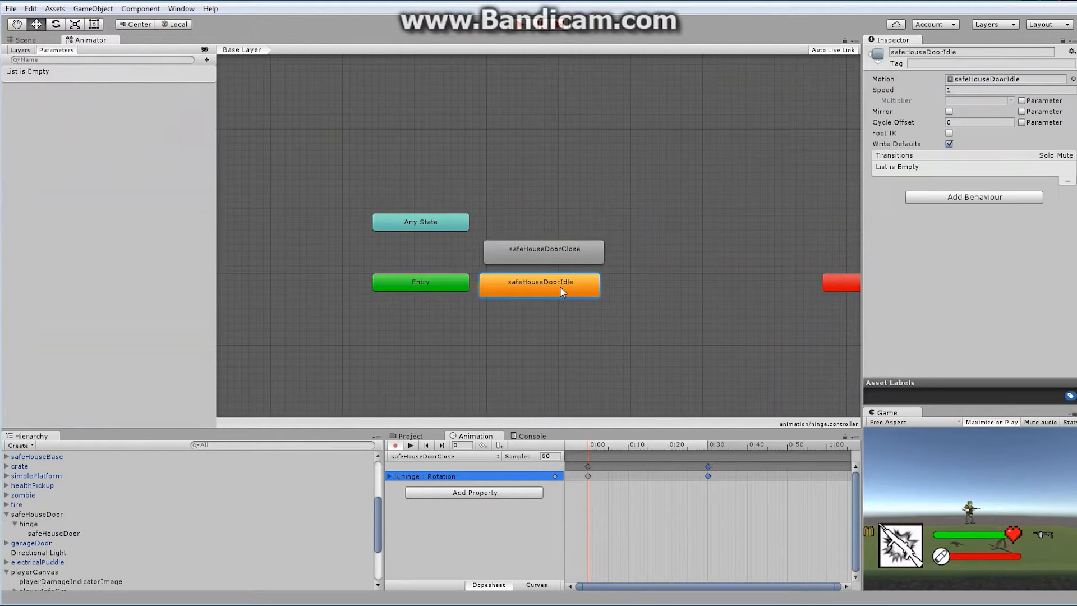
drag(564, 253, 581, 147)
drag(561, 276, 616, 281)
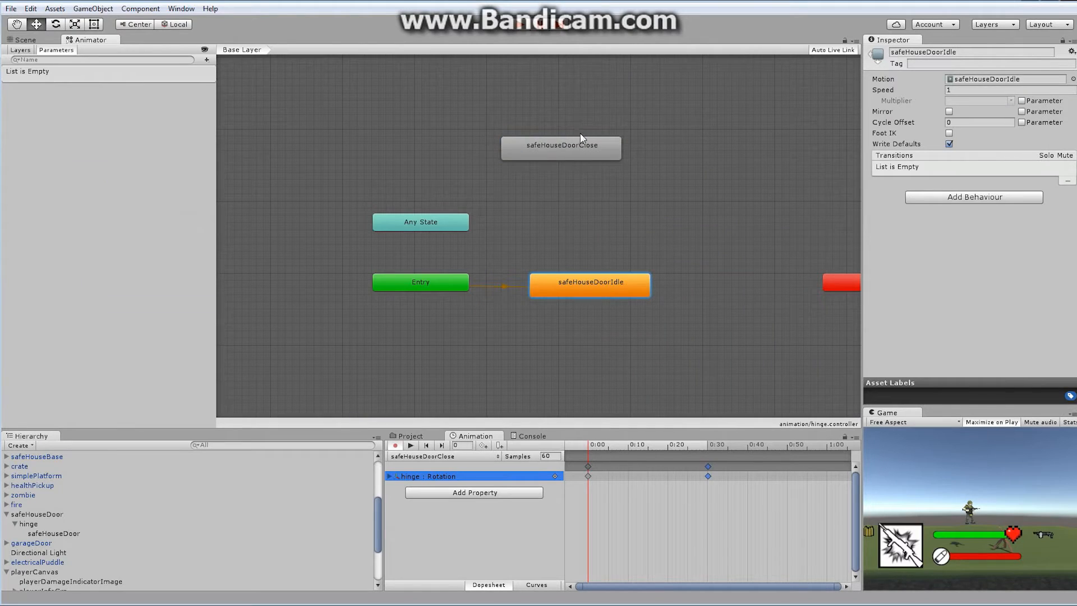
drag(578, 145, 613, 171)
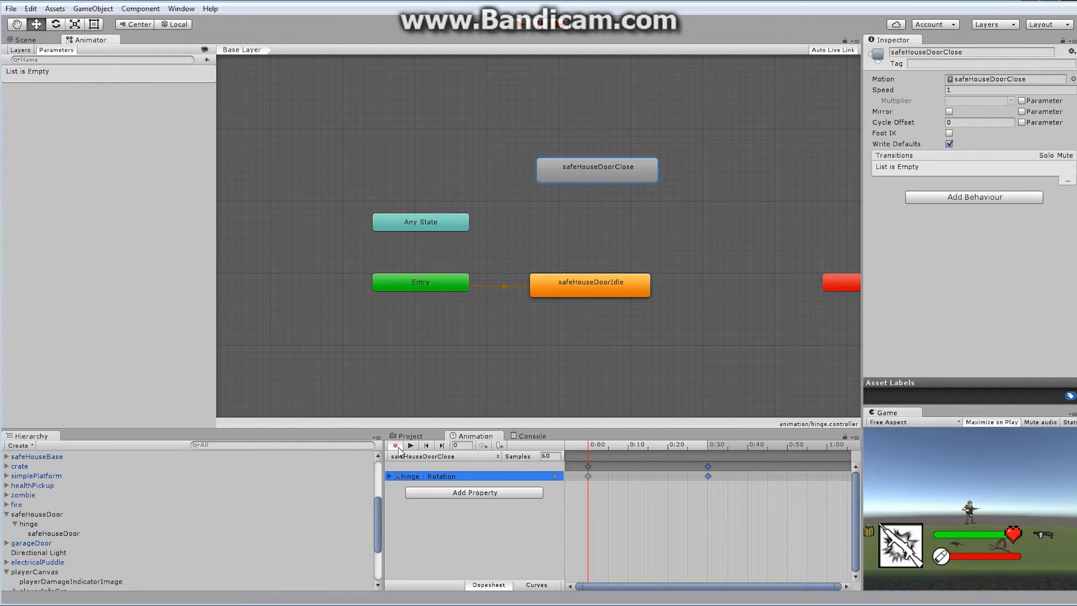
Add a Trigger parameter named safeHouseTrigger to the hinge's animator controller.
click(207, 60)
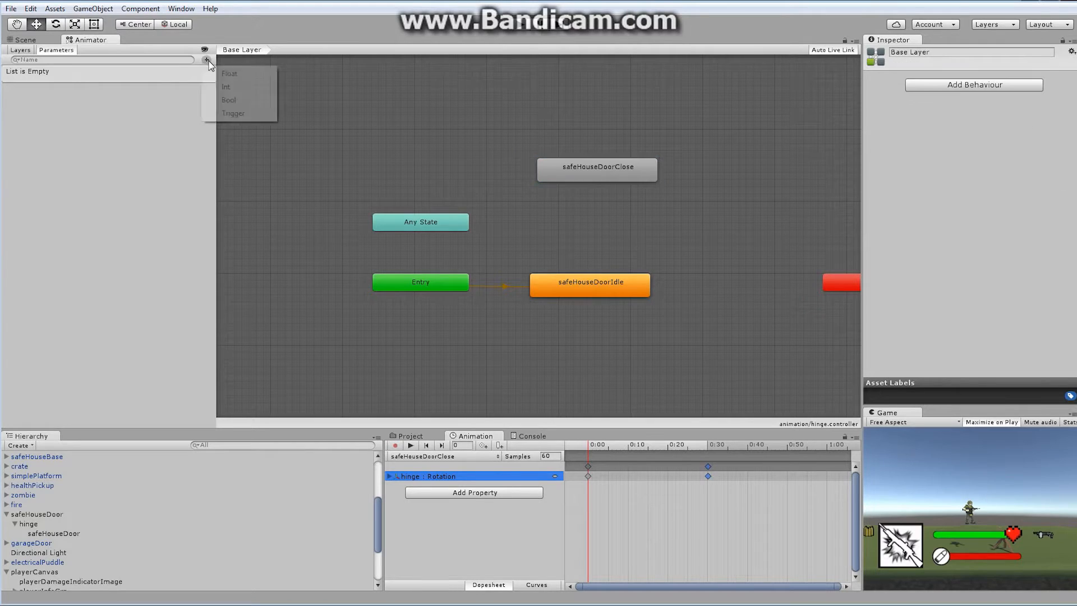
click(248, 118)
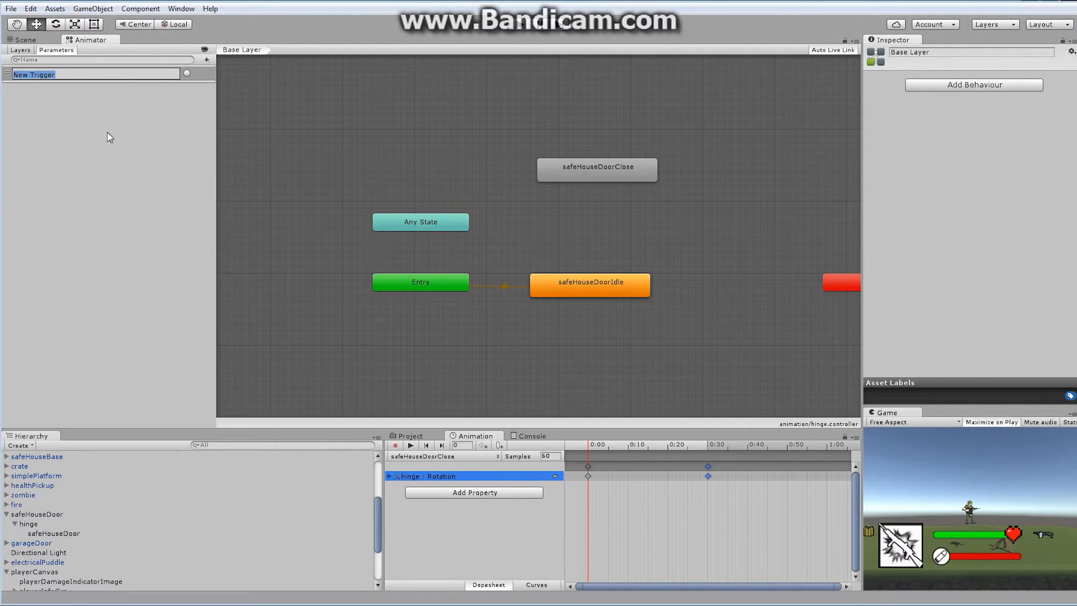
text(safeHouseTrigger)
key(Return)
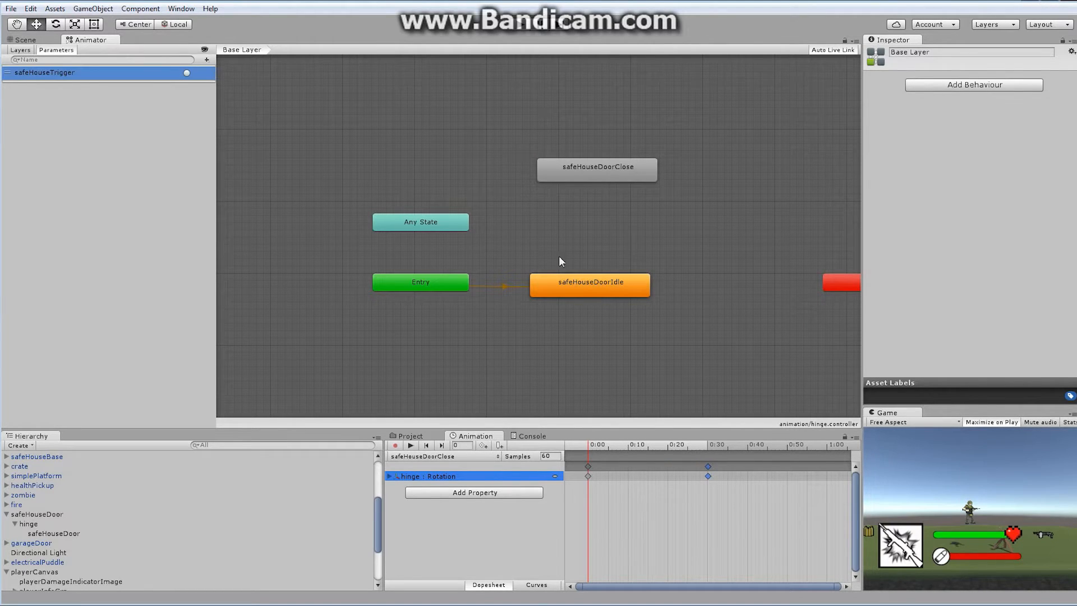
Make a transition from safeHouseDoorIdle to safeHouseDoorClose and align the close state directly above the idle state.
right_click(604, 280)
click(633, 286)
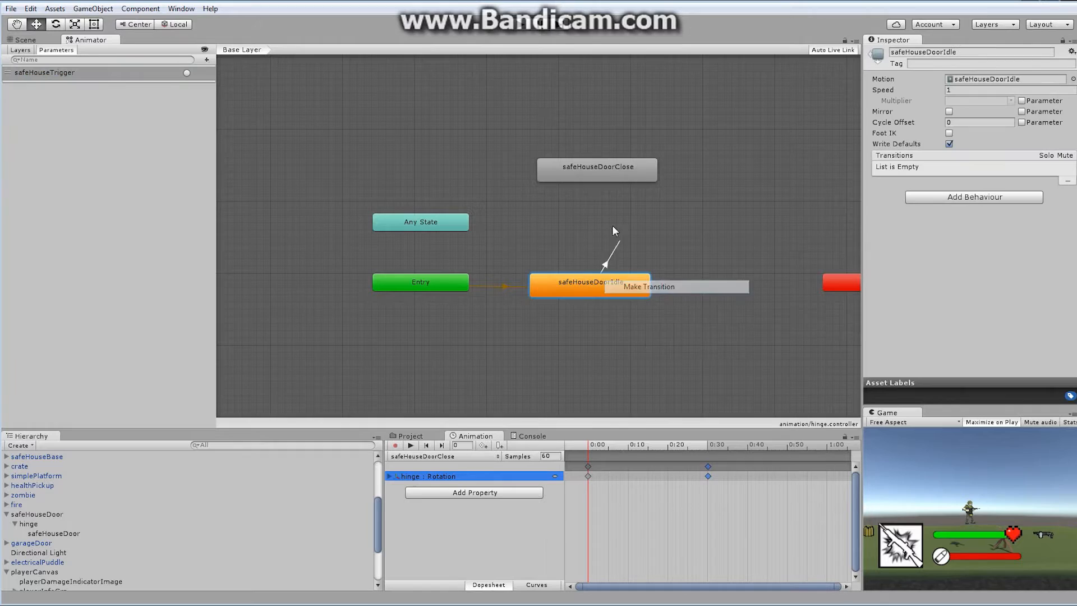
click(590, 170)
click(627, 175)
drag(628, 175, 621, 177)
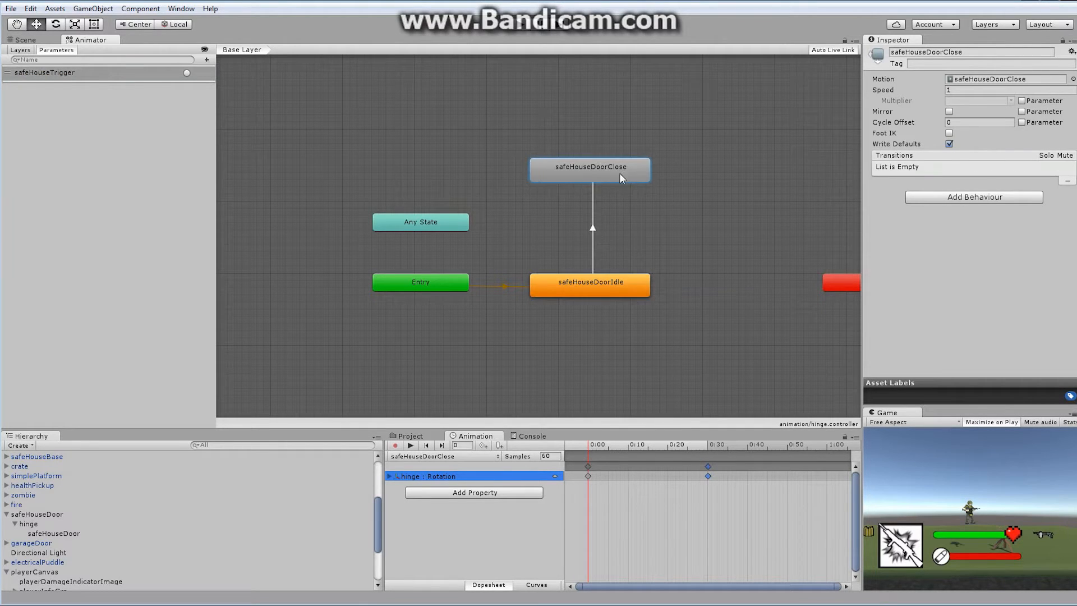
Configure the idle-to-close transition to begin at 0:00 without Has Exit Time, using safeHouseTrigger as its condition.
click(593, 230)
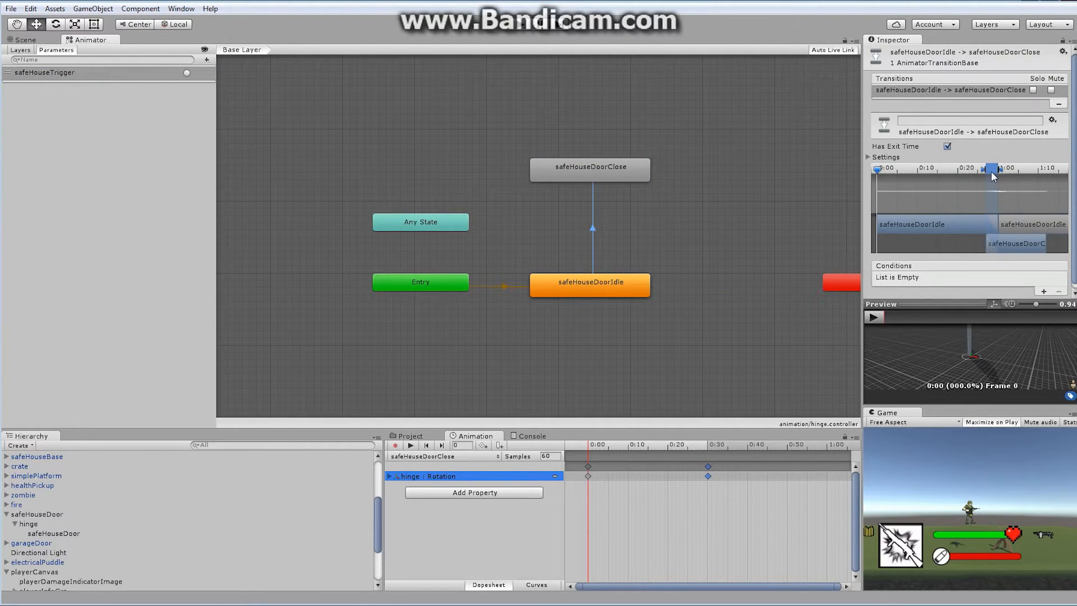
drag(991, 171, 881, 183)
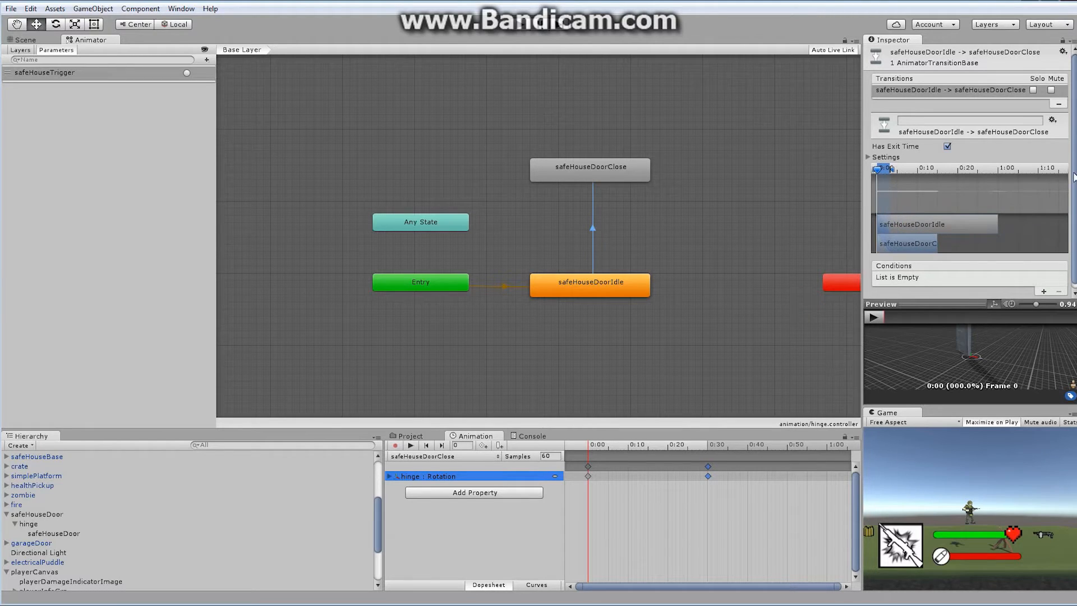
click(947, 146)
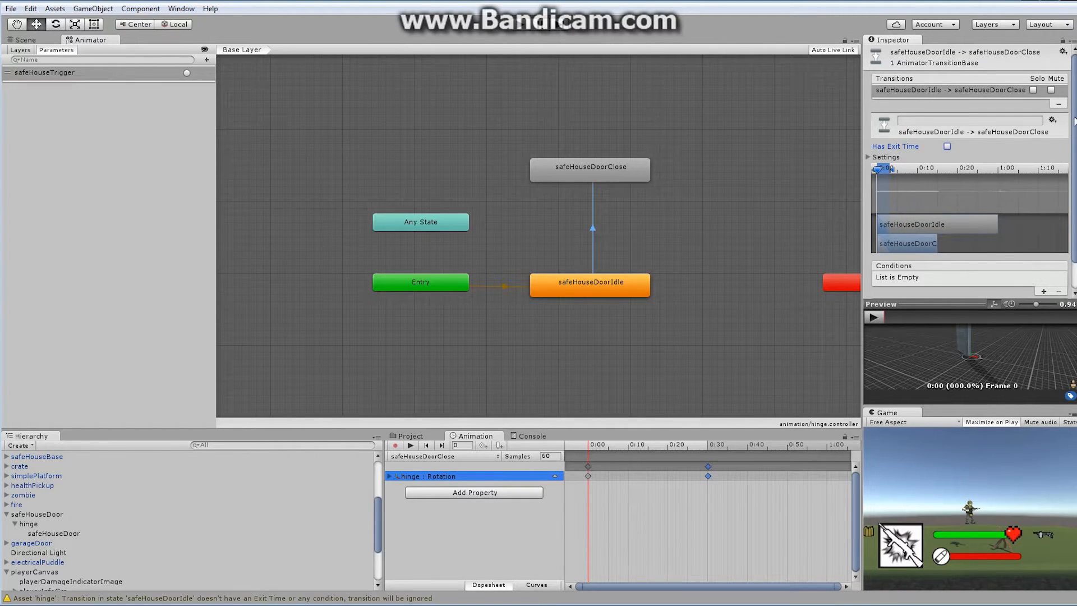
drag(1074, 121, 1060, 200)
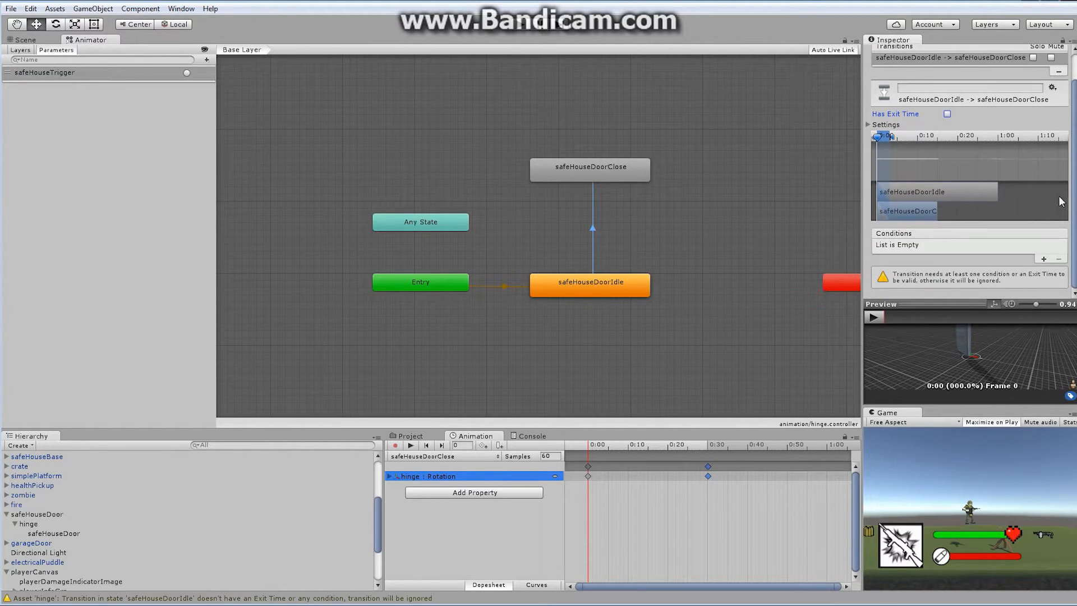
click(1044, 260)
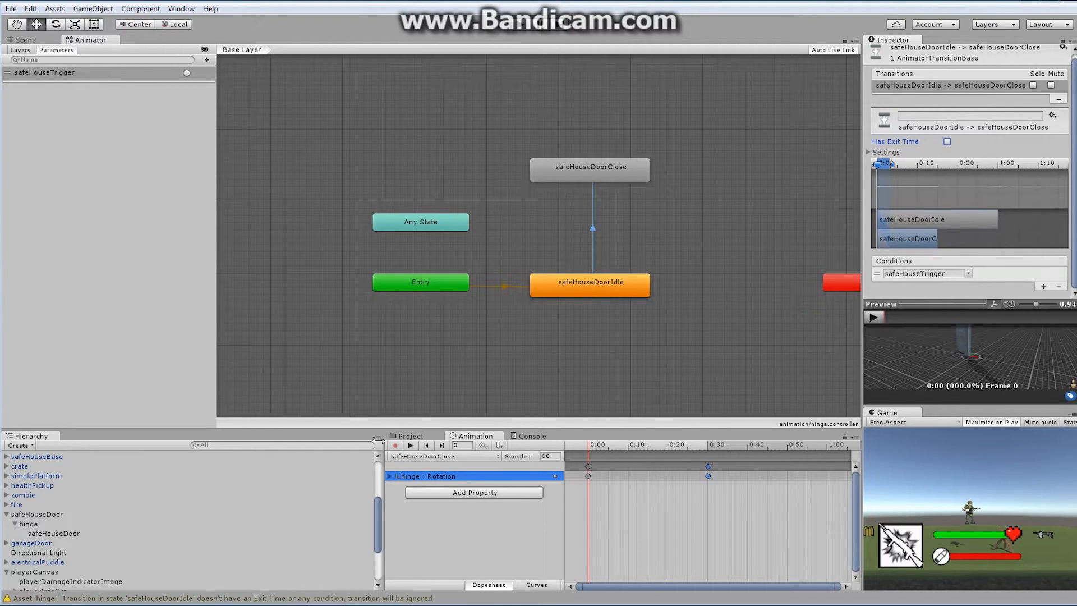
Turn off Loop Time on the safeHouseDoorClose clip in the animation folder and save the scene.
click(412, 437)
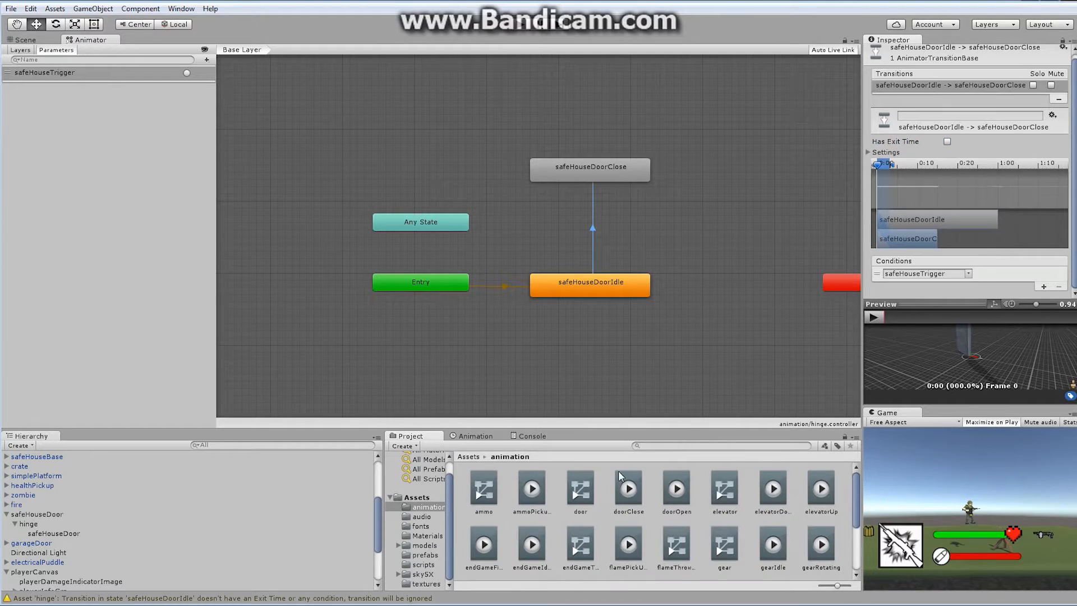
drag(856, 508, 844, 557)
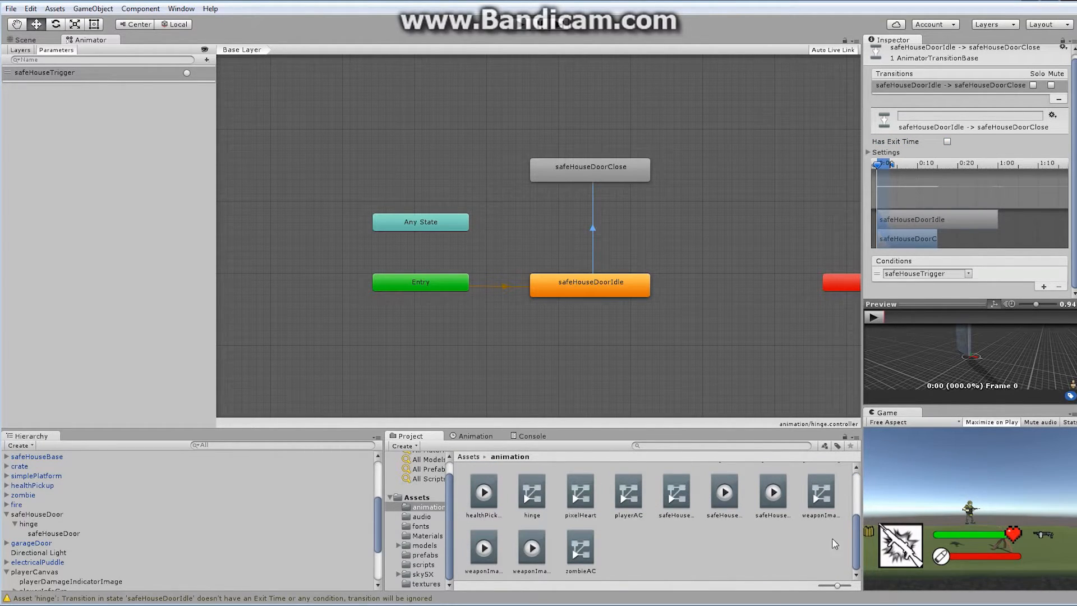
click(775, 498)
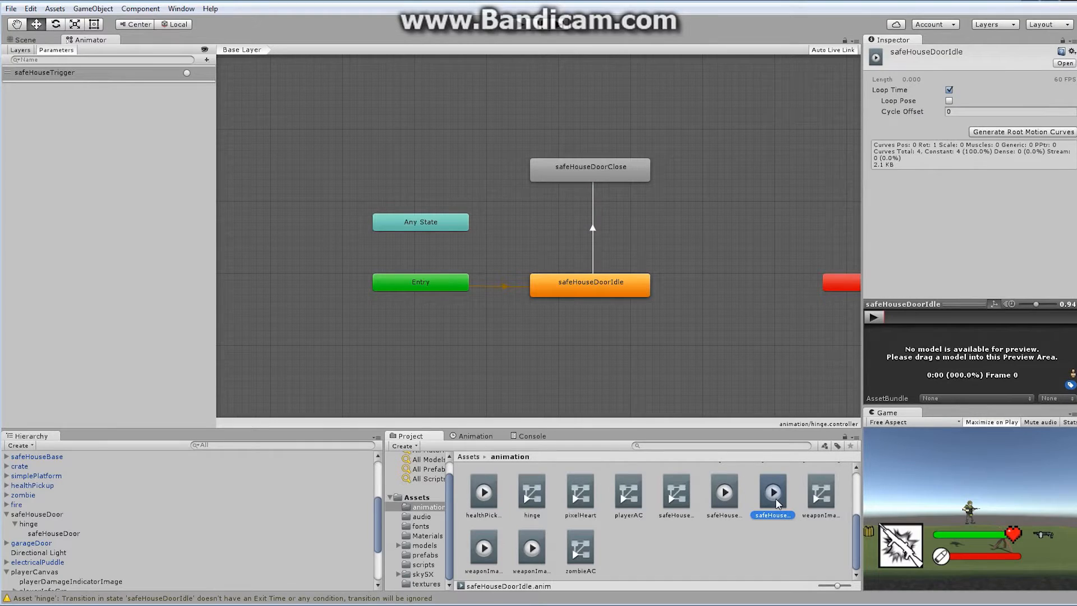
click(724, 493)
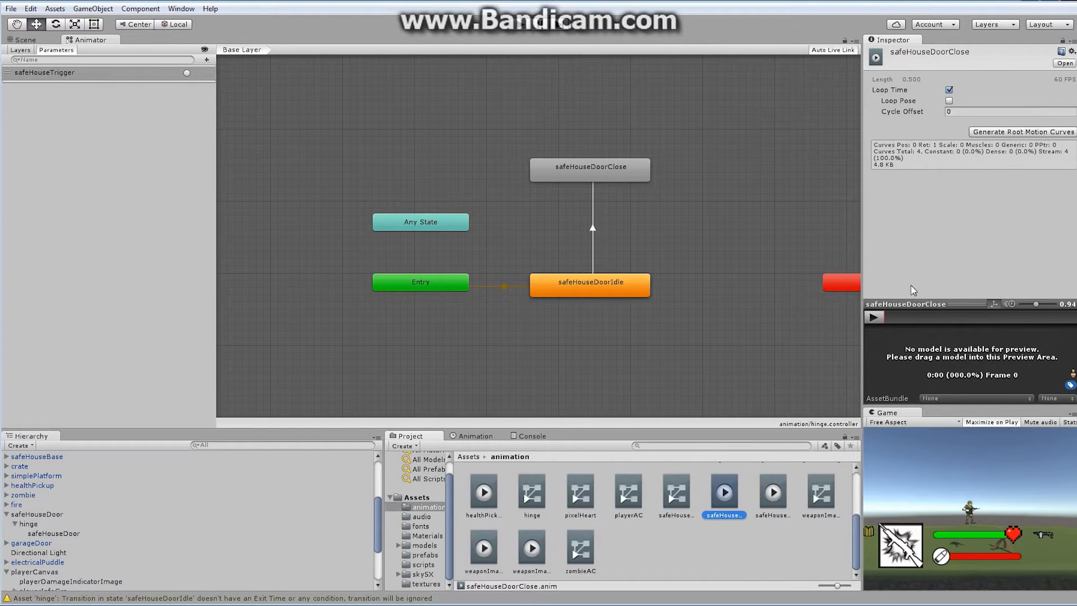
click(948, 89)
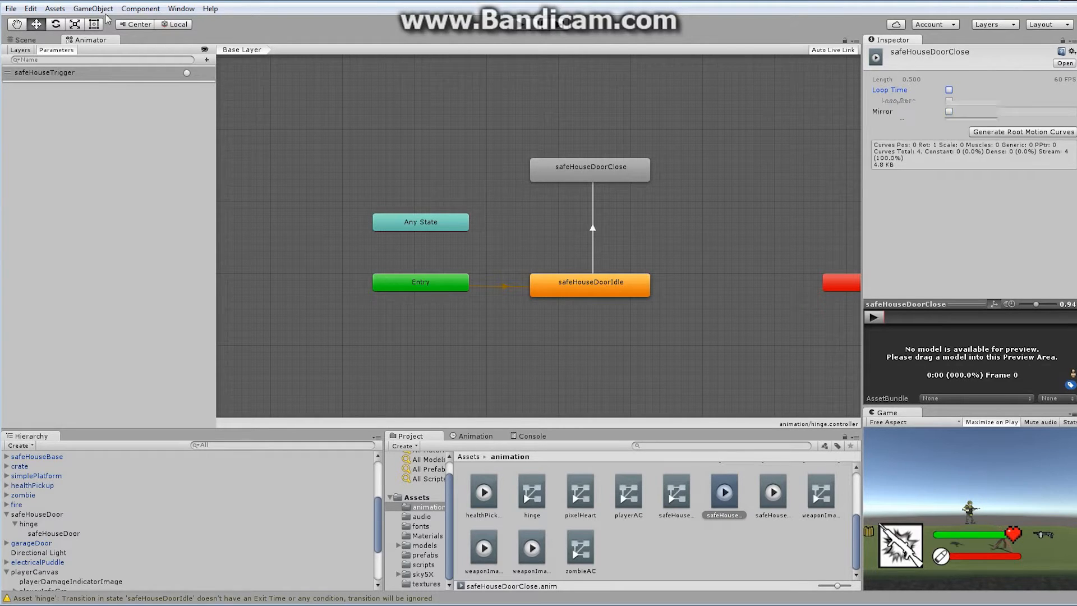
click(10, 8)
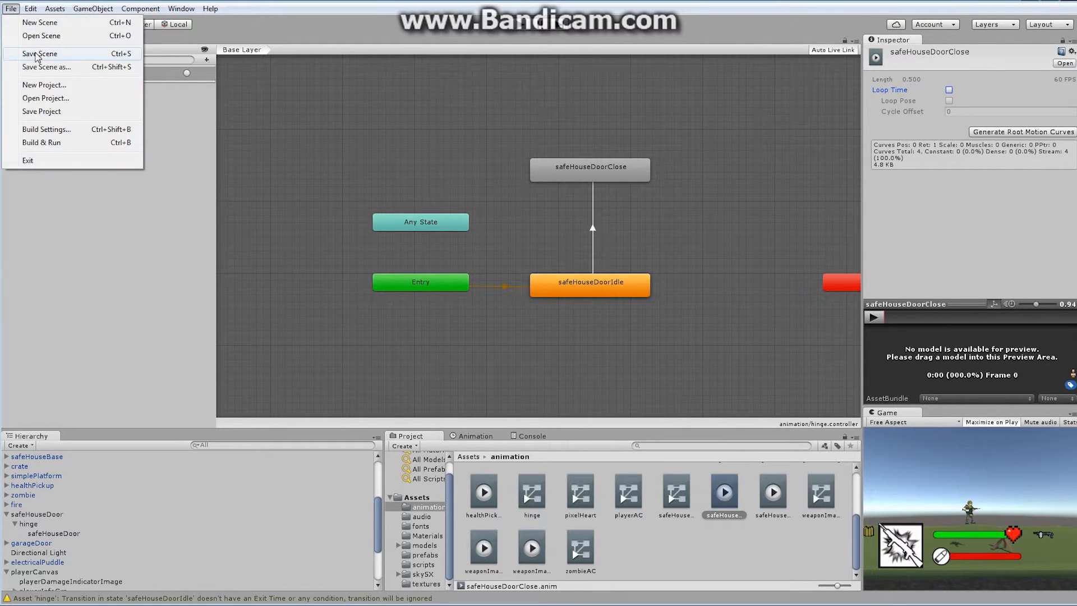
click(25, 58)
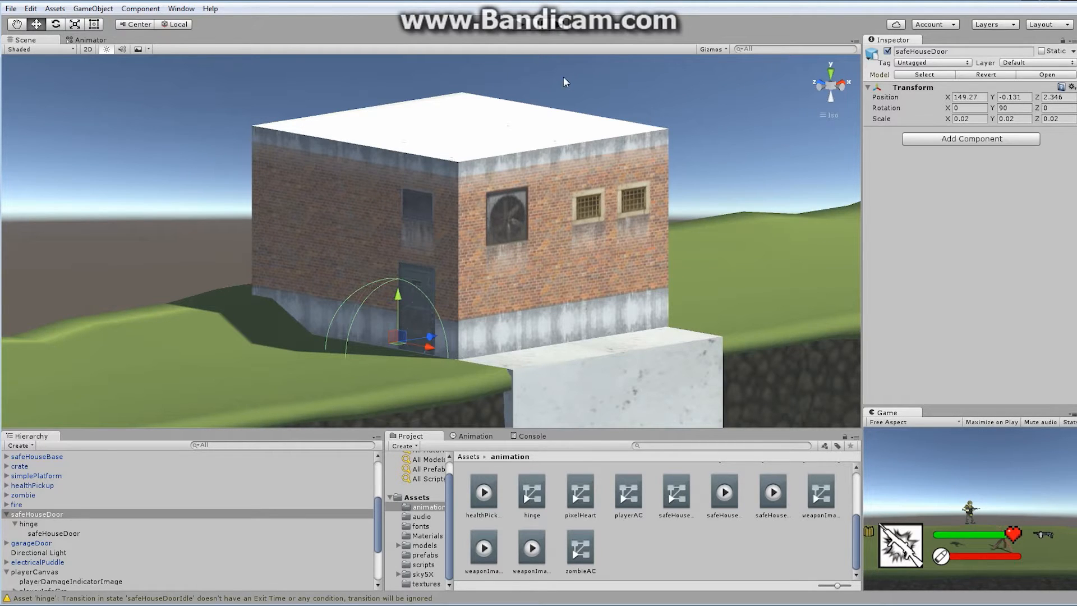
Play-test the scene briefly to check the safe house door's idle pose, and stop play mode.
click(523, 29)
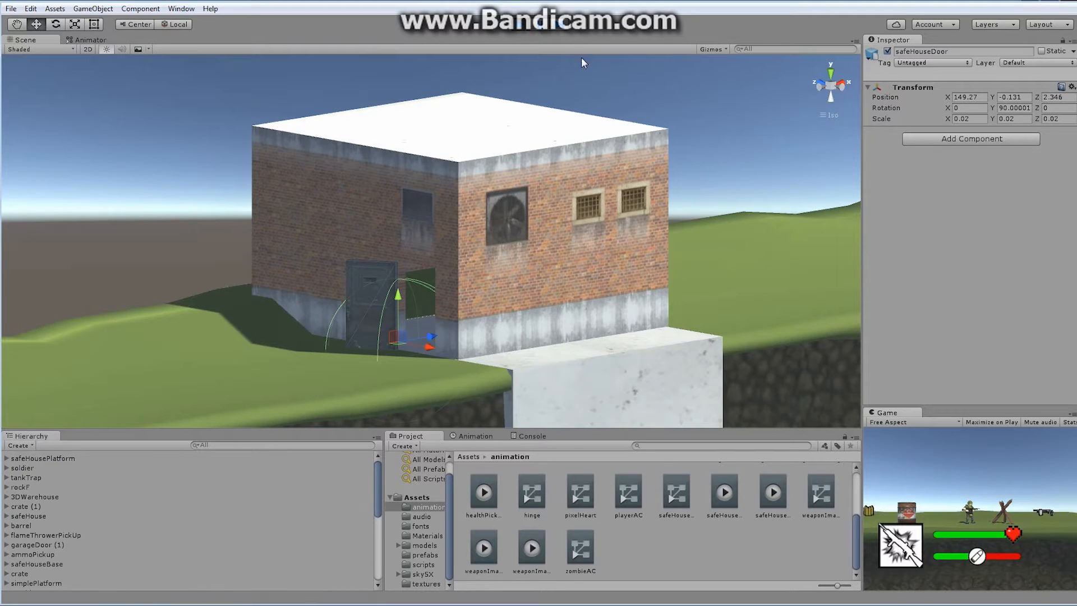
click(525, 29)
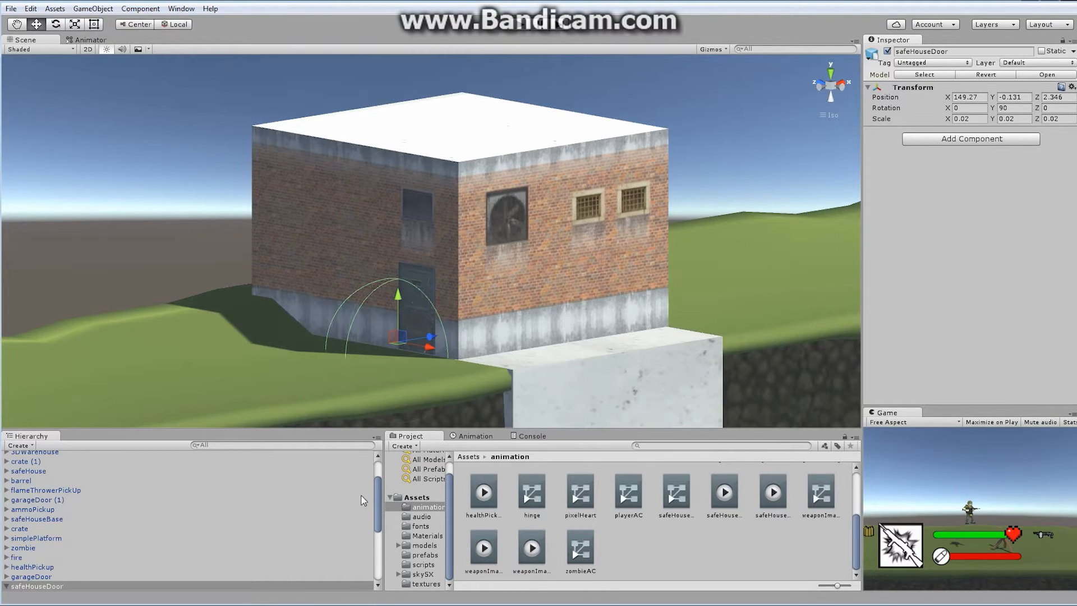
Add a Box Collider to the parent safeHouseDoor object and enable Is Trigger on it.
drag(378, 482, 380, 508)
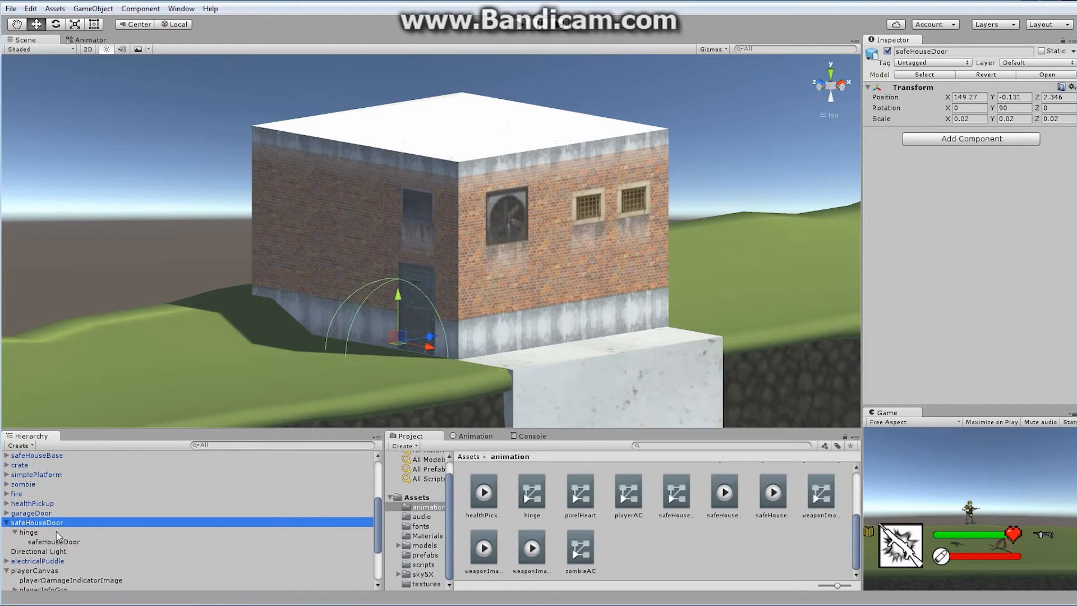
click(42, 533)
click(75, 542)
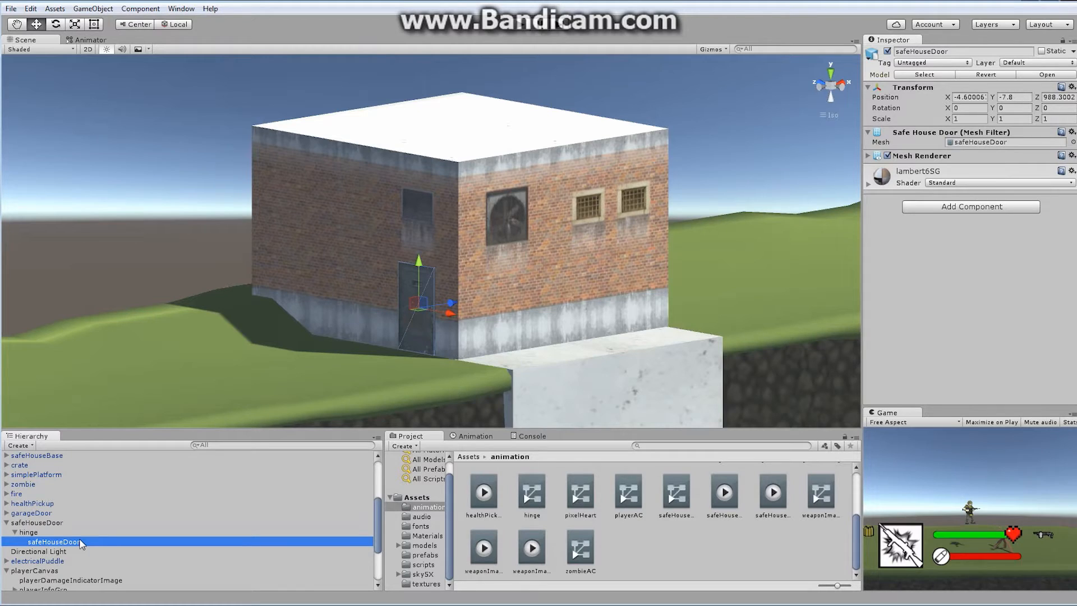
click(50, 524)
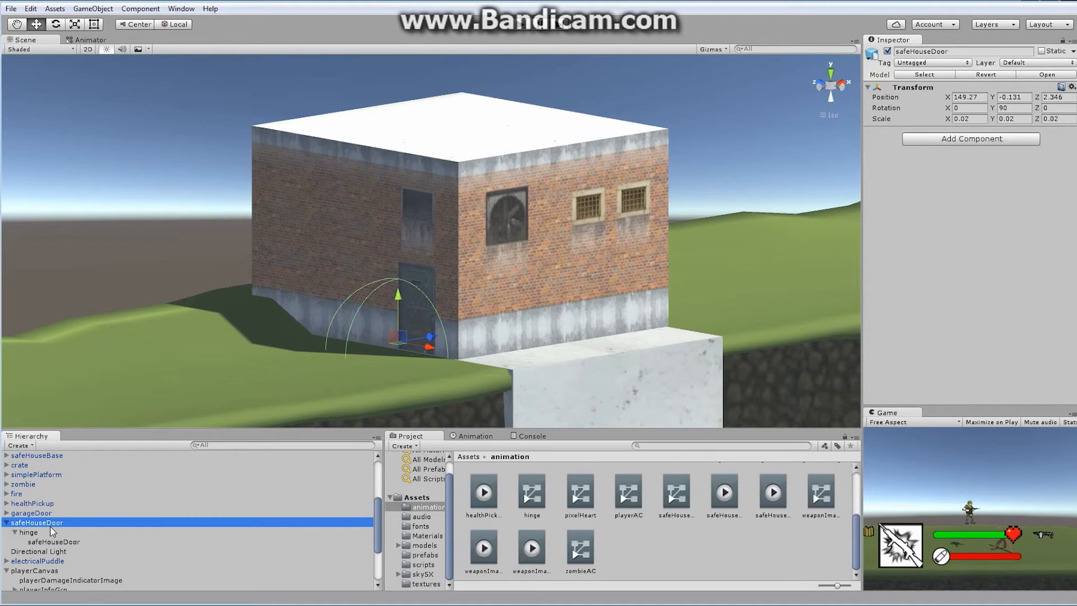
click(991, 139)
click(966, 210)
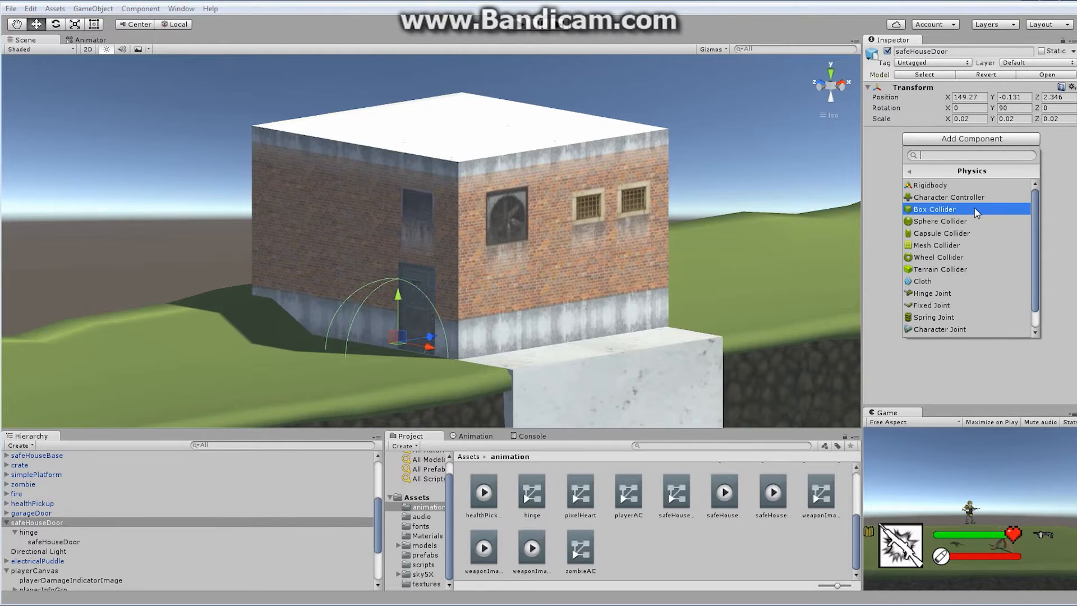
click(954, 210)
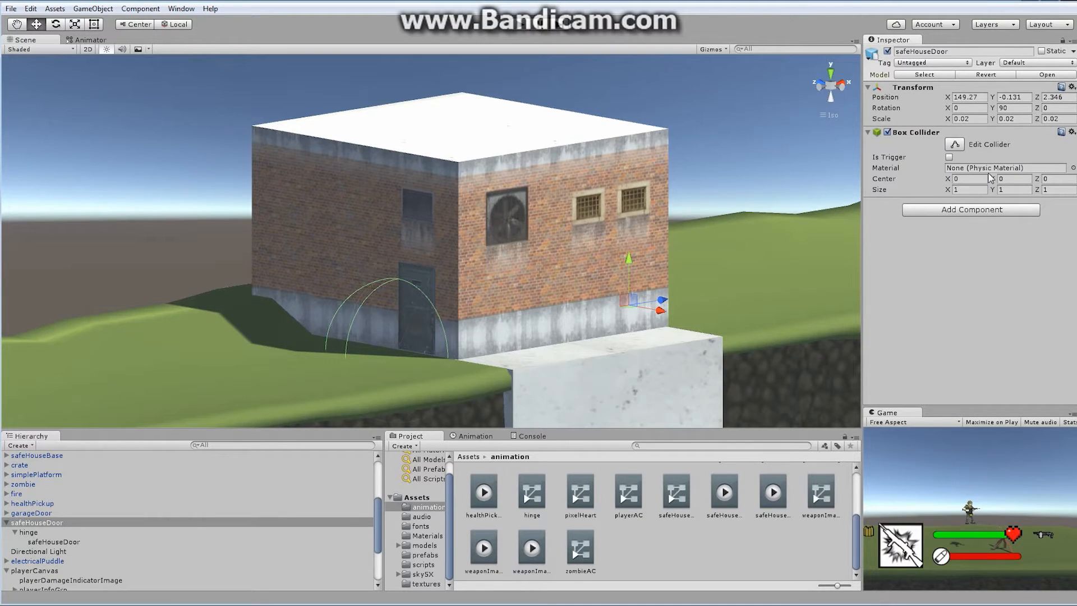
click(949, 157)
Set the safeHouseDoor Box Collider's size to 100 on X, Y and Z.
alt+drag(651, 266, 489, 262)
click(963, 190)
text(100)
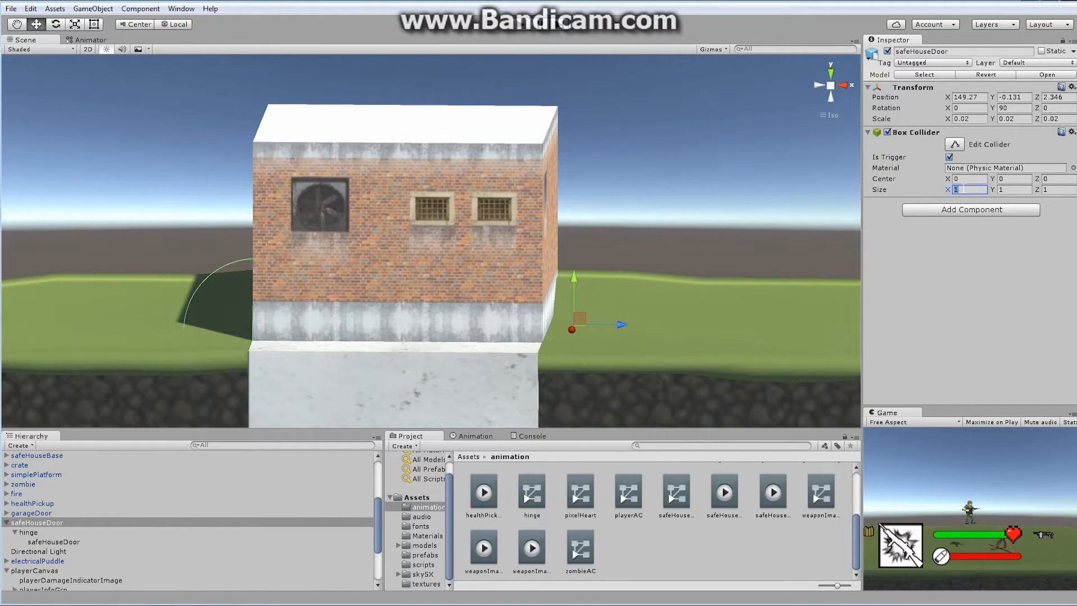
click(1015, 190)
text(100)
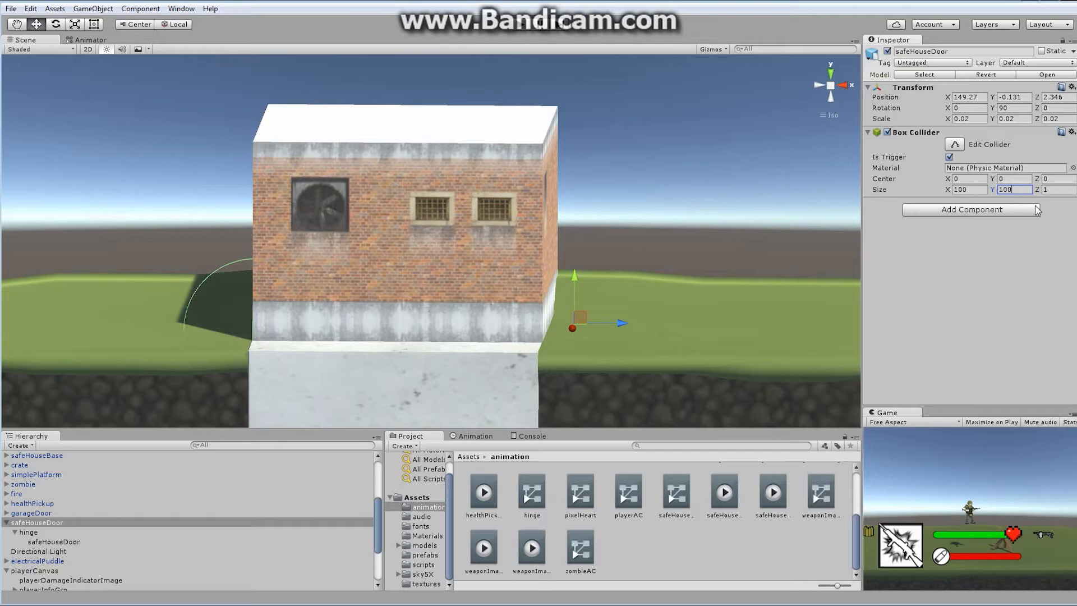
click(1064, 189)
text(100)
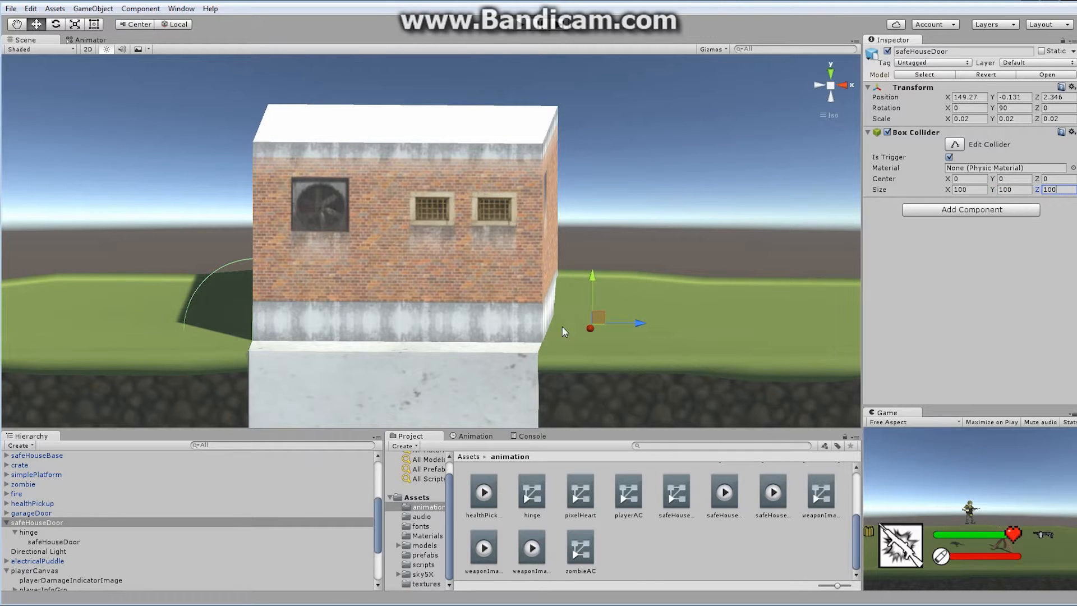
Set the Box Collider's center Z to -800 and inspect its placement inside the safe house.
alt+drag(699, 320, 747, 331)
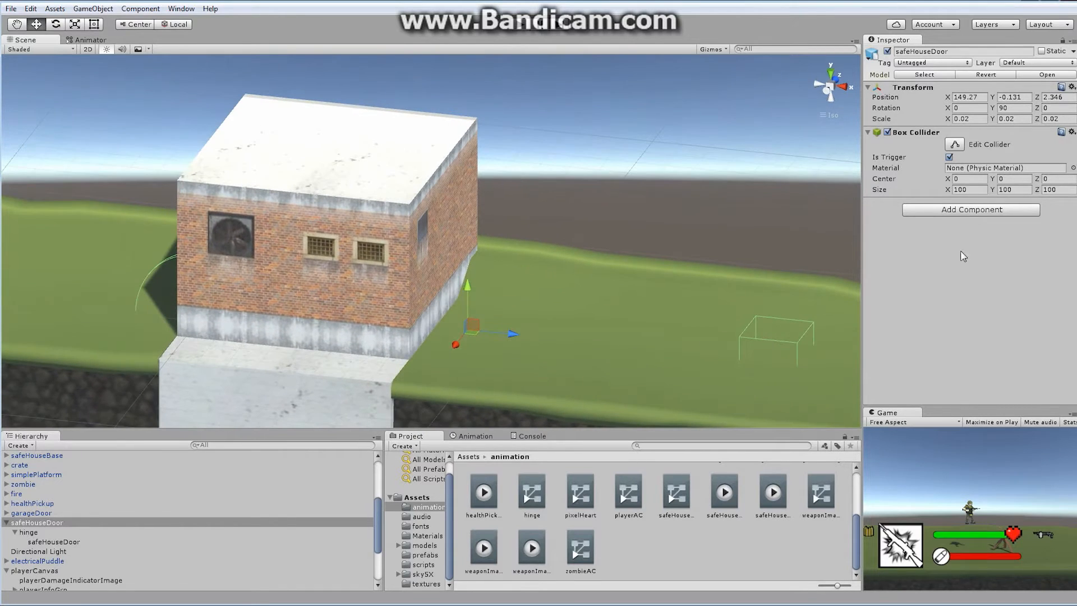
click(1055, 178)
text(-800)
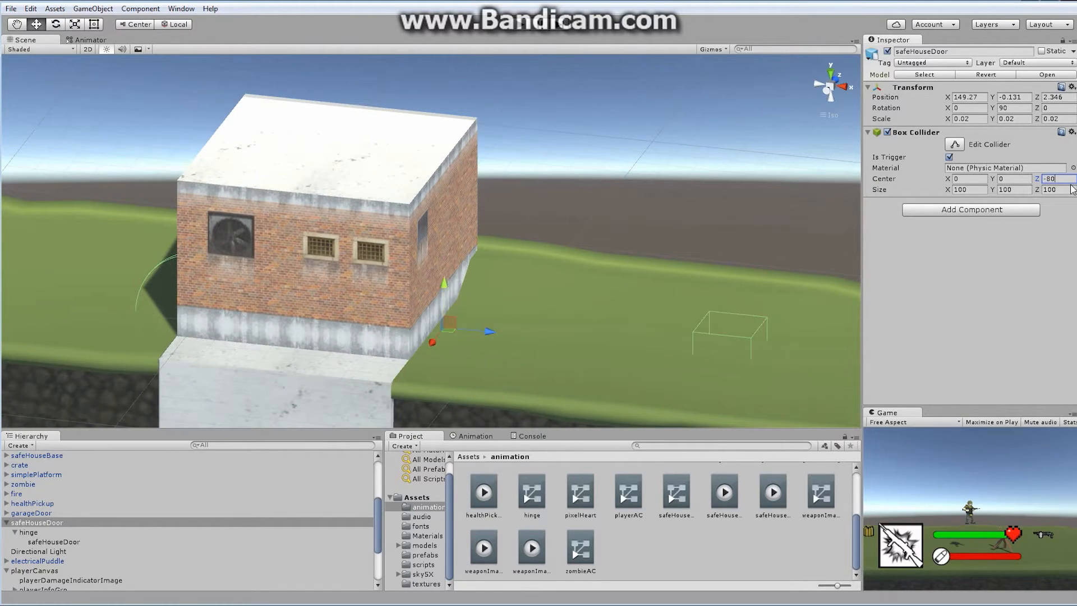
alt+drag(400, 371, 733, 256)
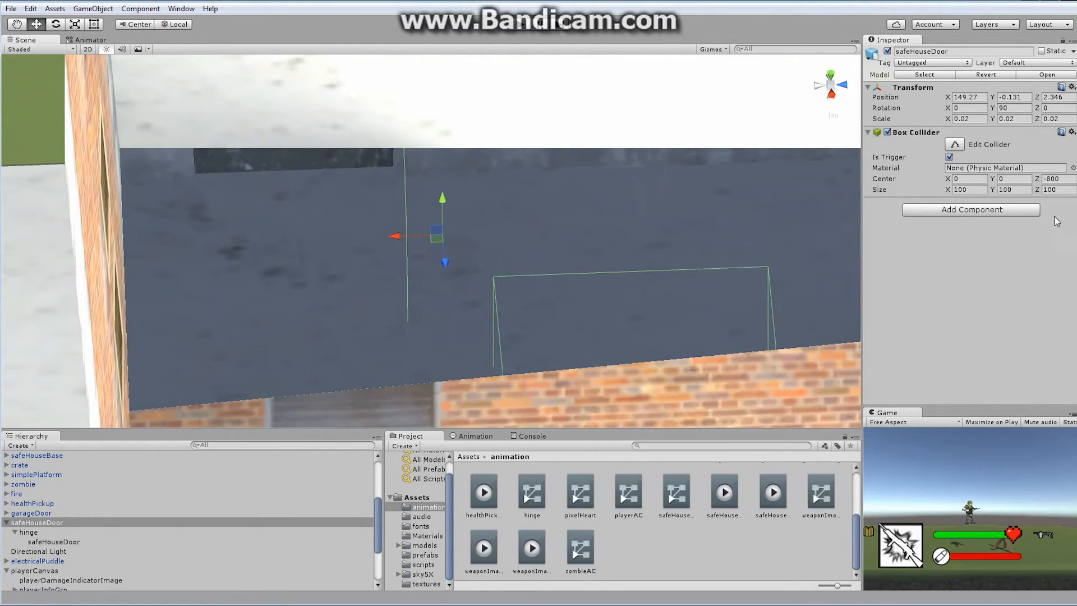
Set the safeHouseDoor Box Collider's center X to 125.
click(960, 180)
text(-100)
key(BackSpace)
key(BackSpace)
key(BackSpace)
key(BackSpace)
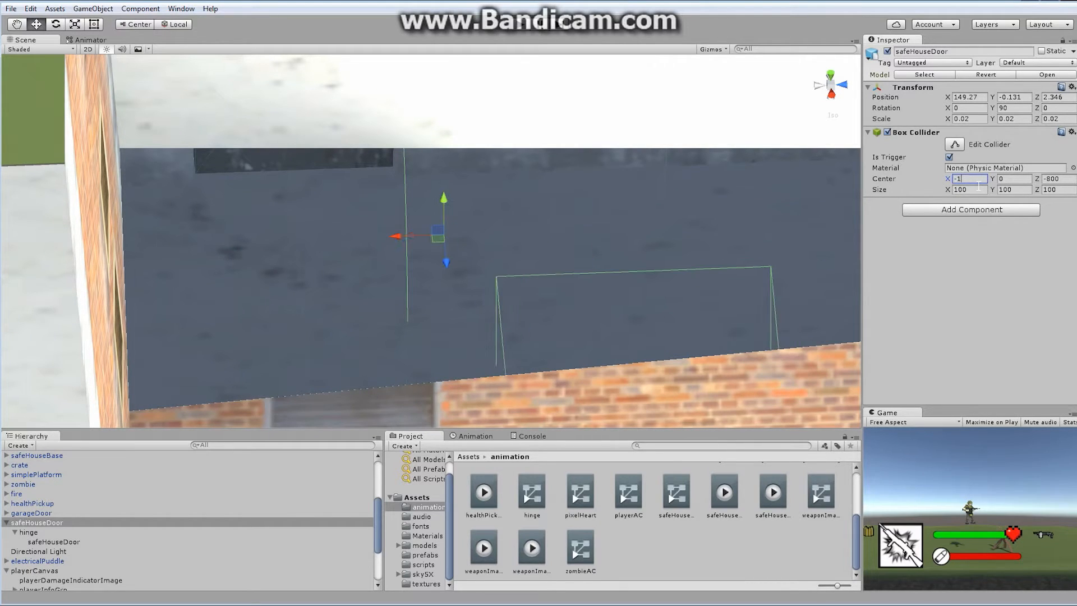
text(100)
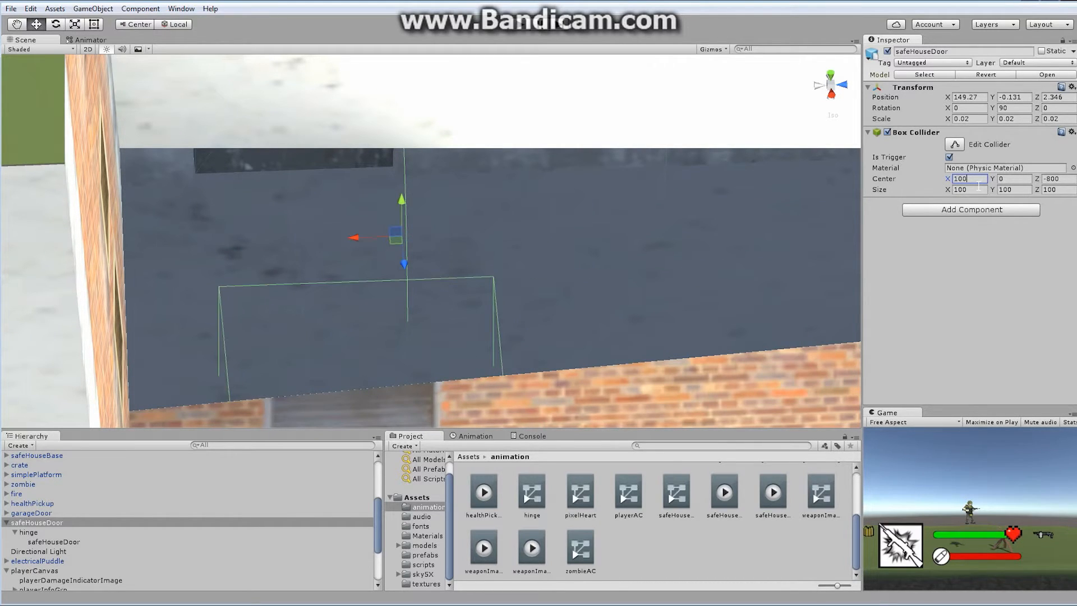
key(BackSpace)
key(BackSpace)
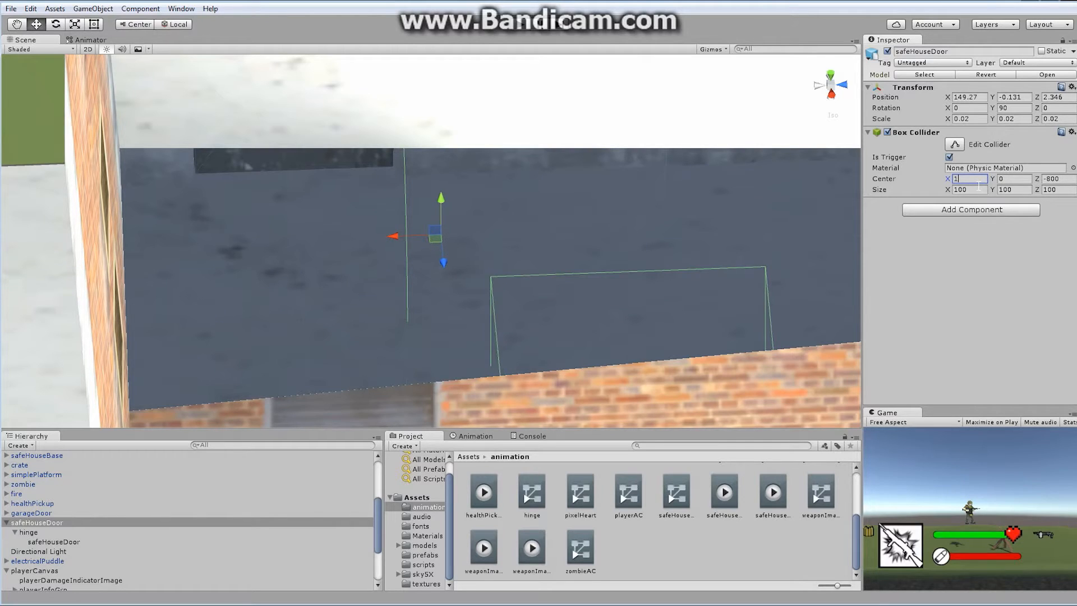
text(50)
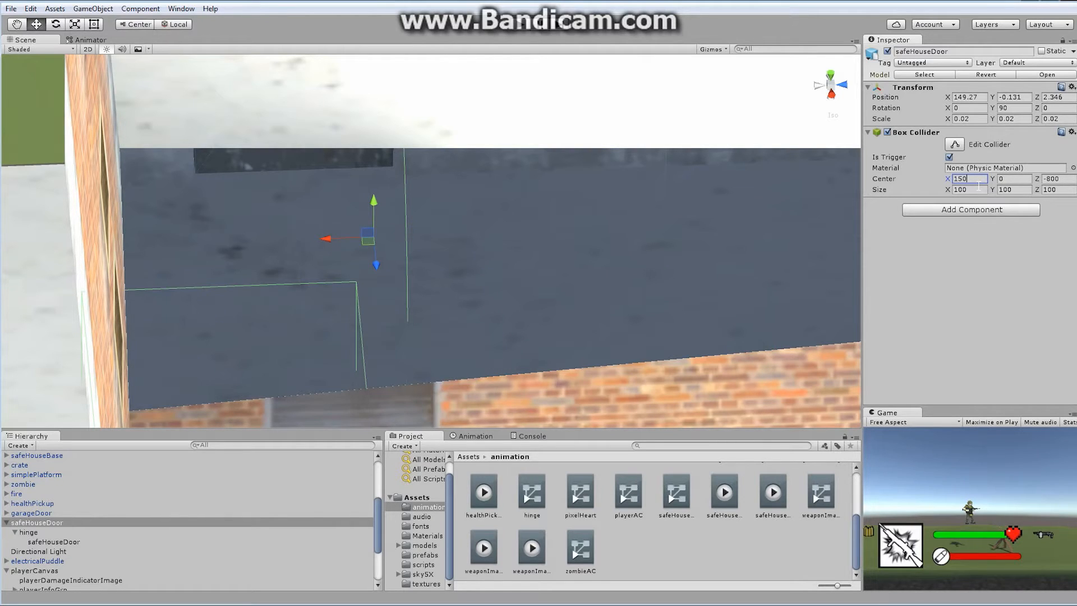
key(BackSpace)
key(BackSpace)
text(25)
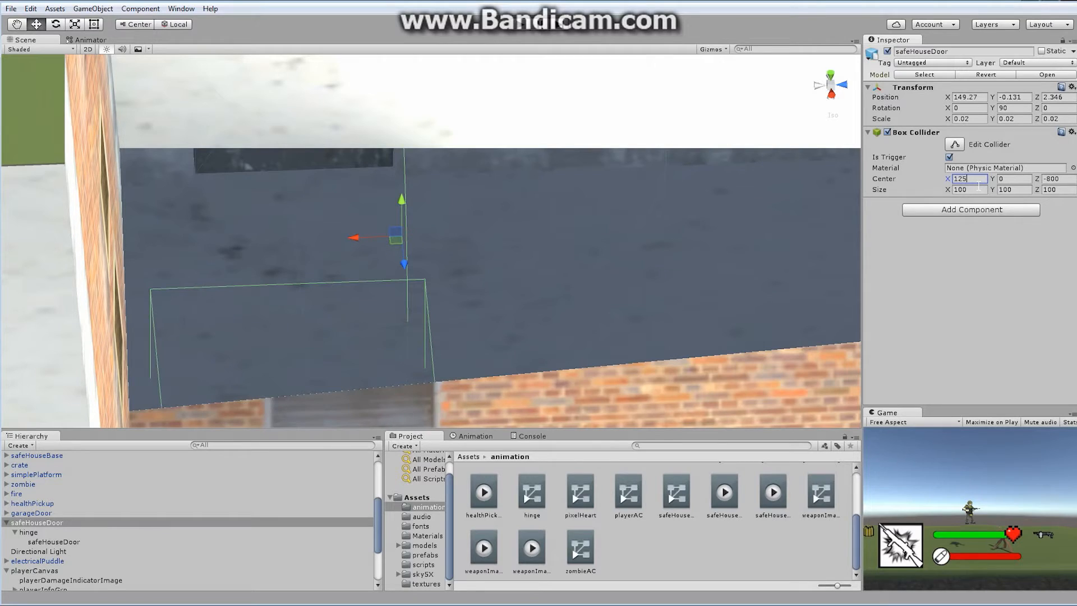
Set the Box Collider's center Y to 50 and view the door from outside the safe house.
click(1017, 178)
text(5)
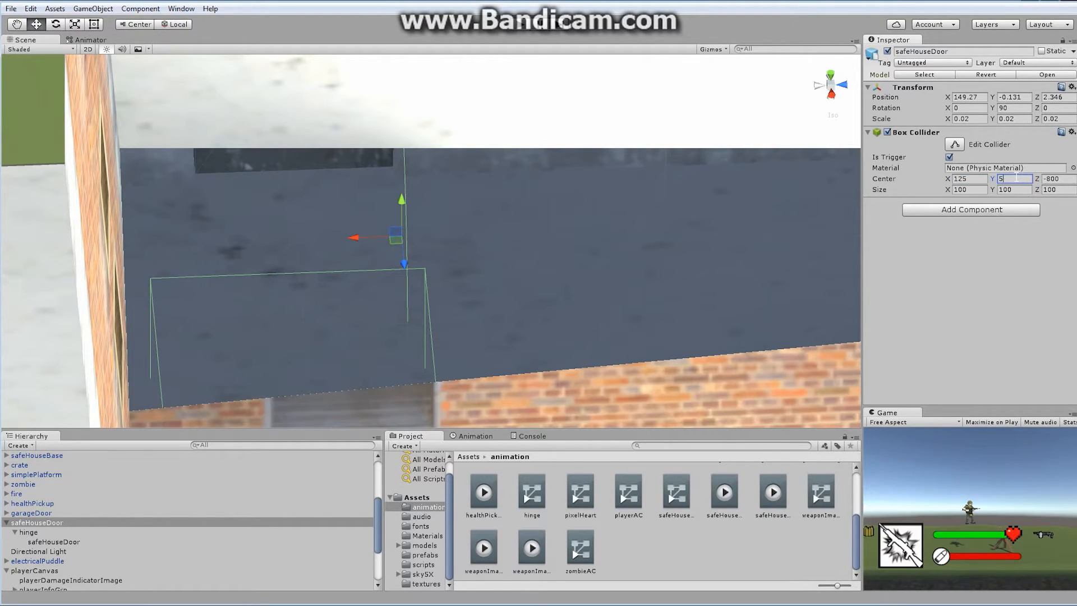
text(0)
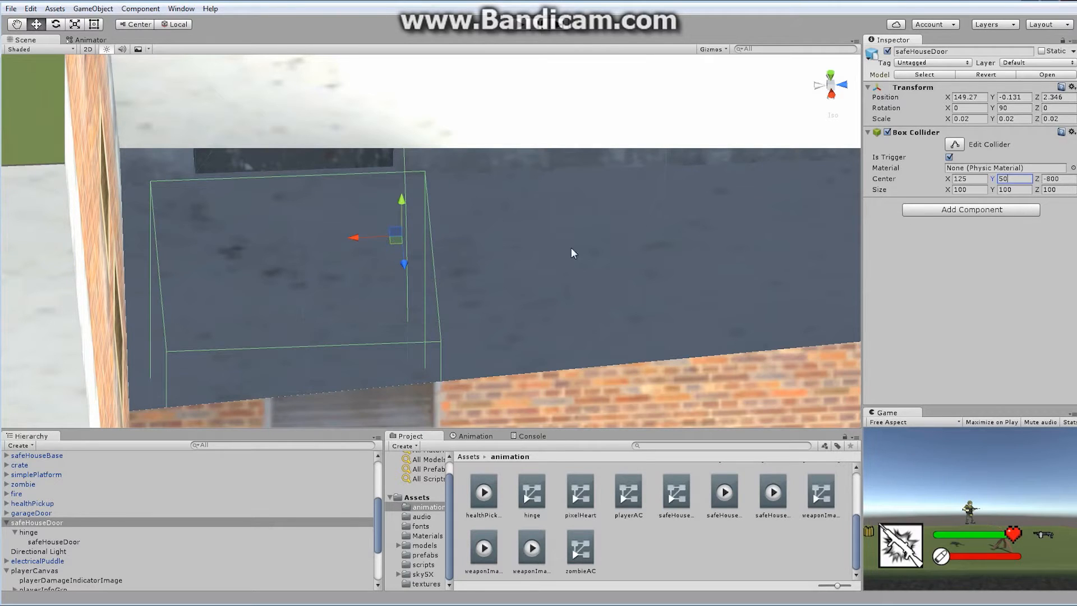
alt+drag(571, 247, 539, 209)
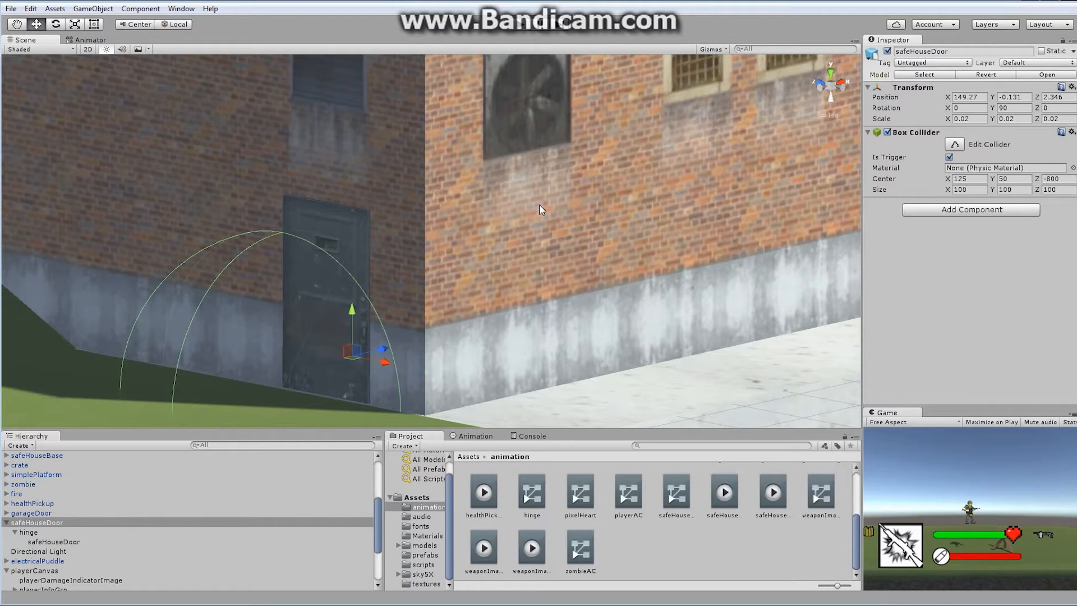
Create a new C# script named safeHouseDoorController and attach it to the safeHouseDoor object.
click(948, 211)
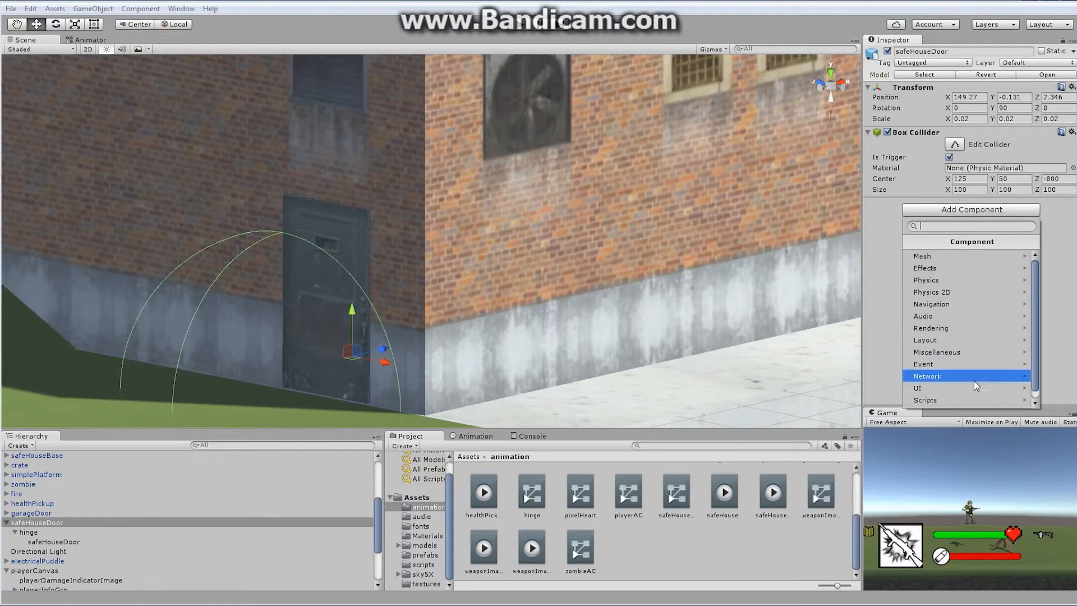
scroll(1035, 403, down, 1)
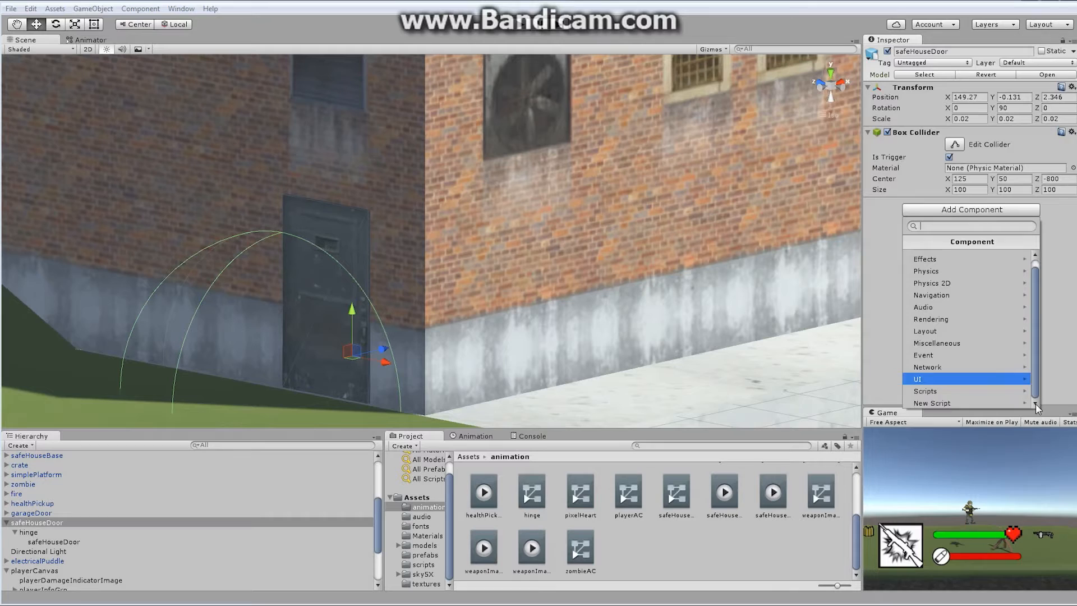
click(945, 403)
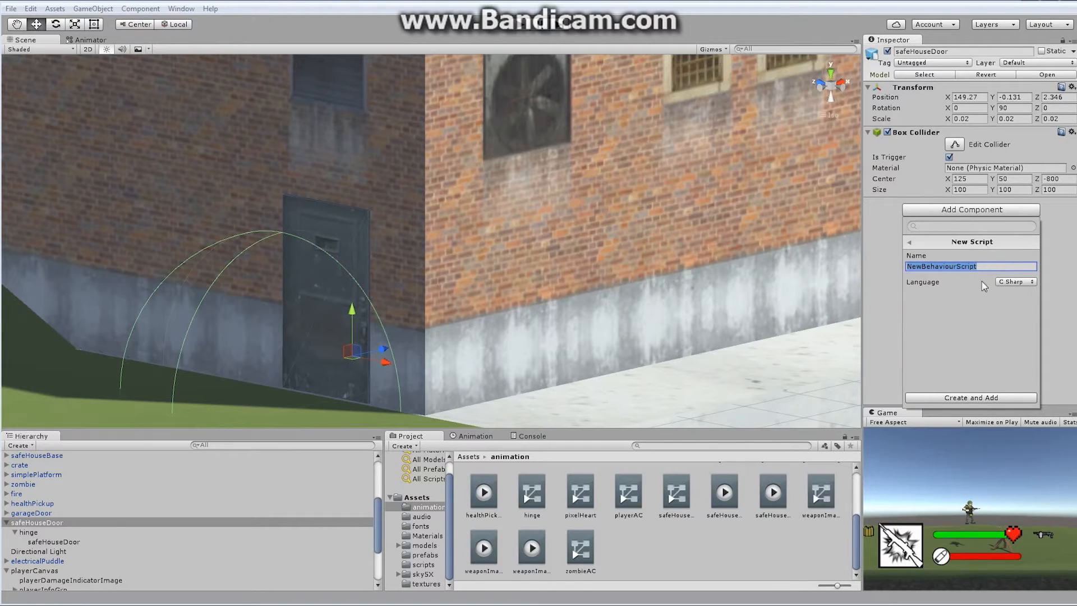
text(safeHouseDoorController)
key(Return)
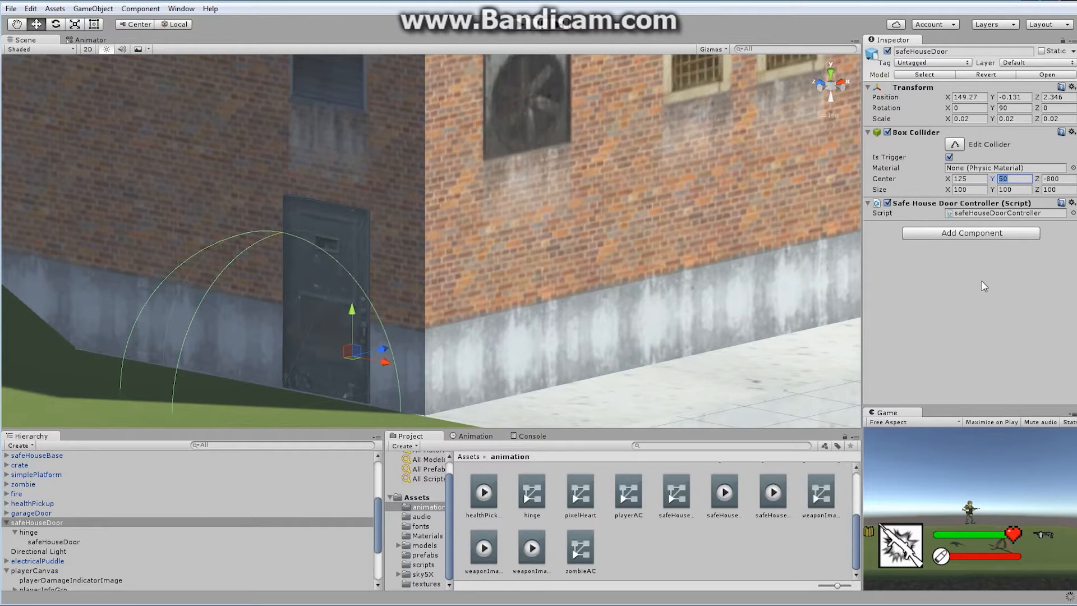
Open the safeHouseDoorController script in MonoDevelop for editing.
click(1007, 214)
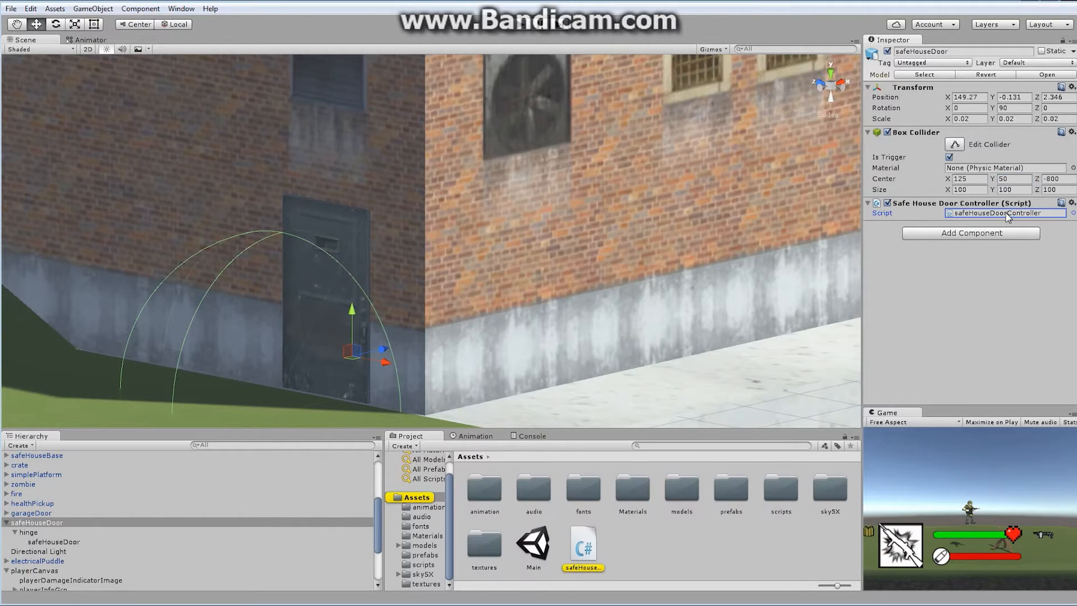
double_click(1007, 214)
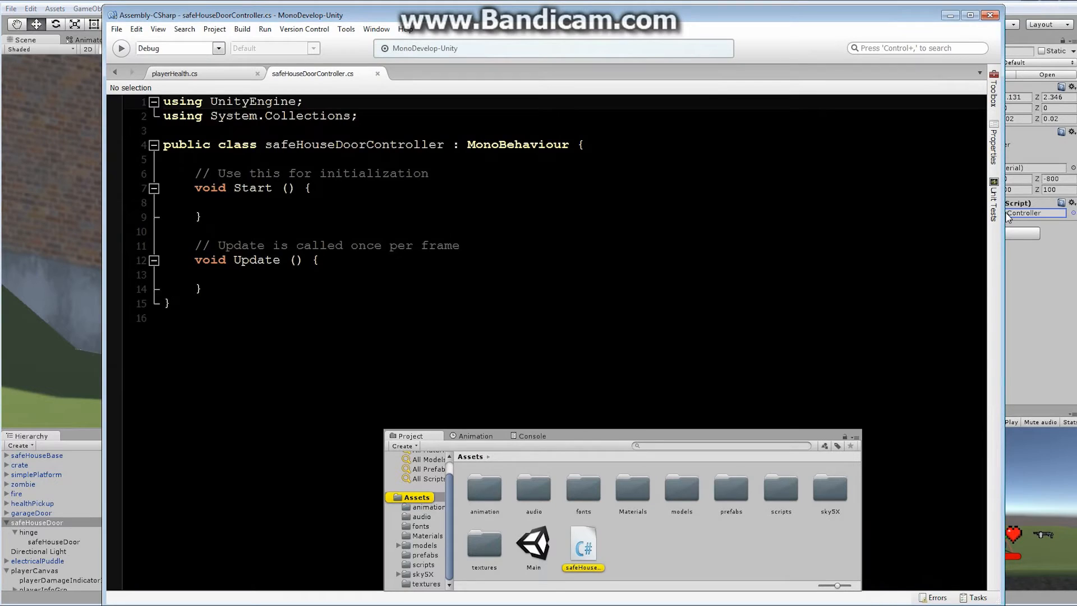
click(1026, 17)
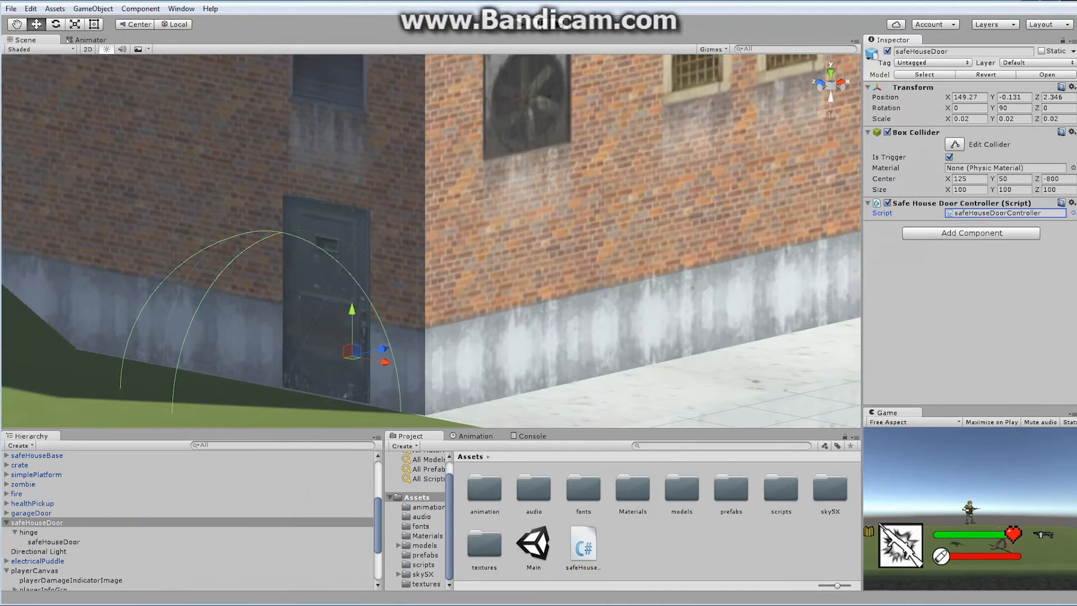
click(390, 597)
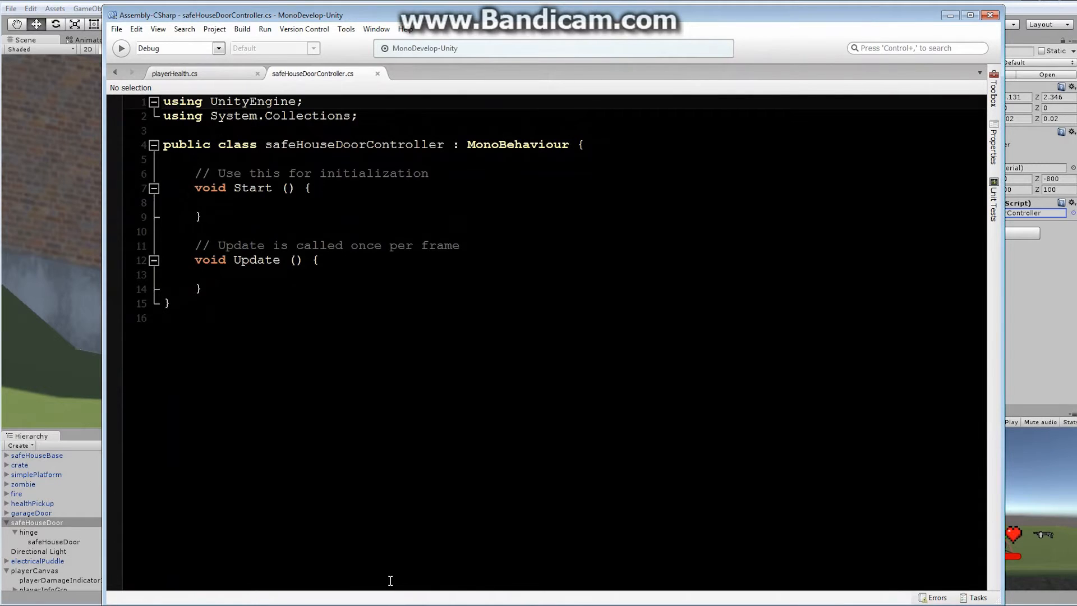
Copy the public endGameText and theGameController declarations from the HUD variables in playerHealth.cs.
click(237, 75)
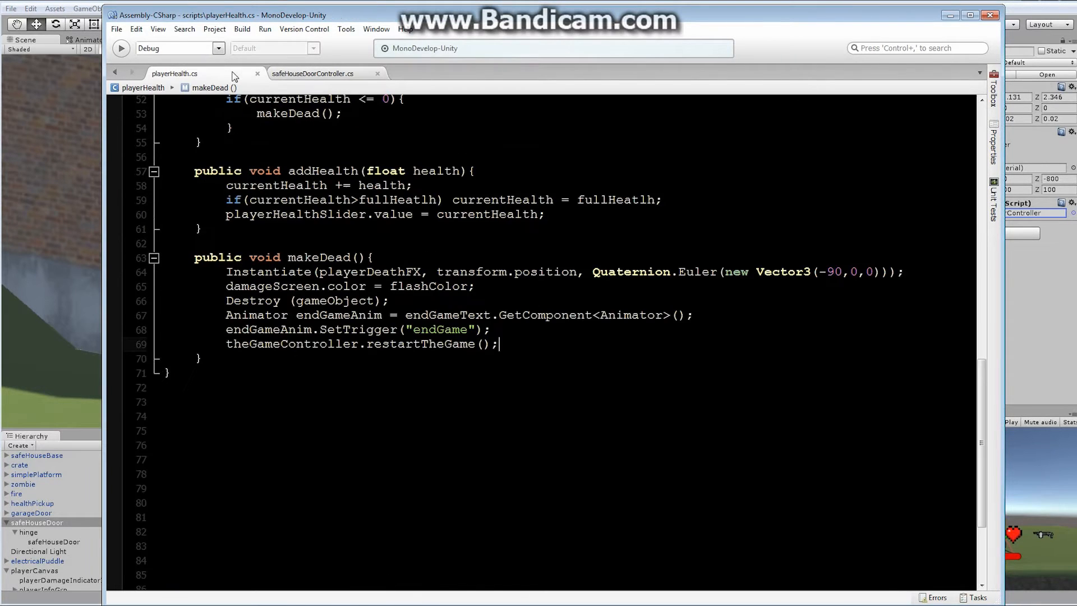
drag(984, 395, 983, 125)
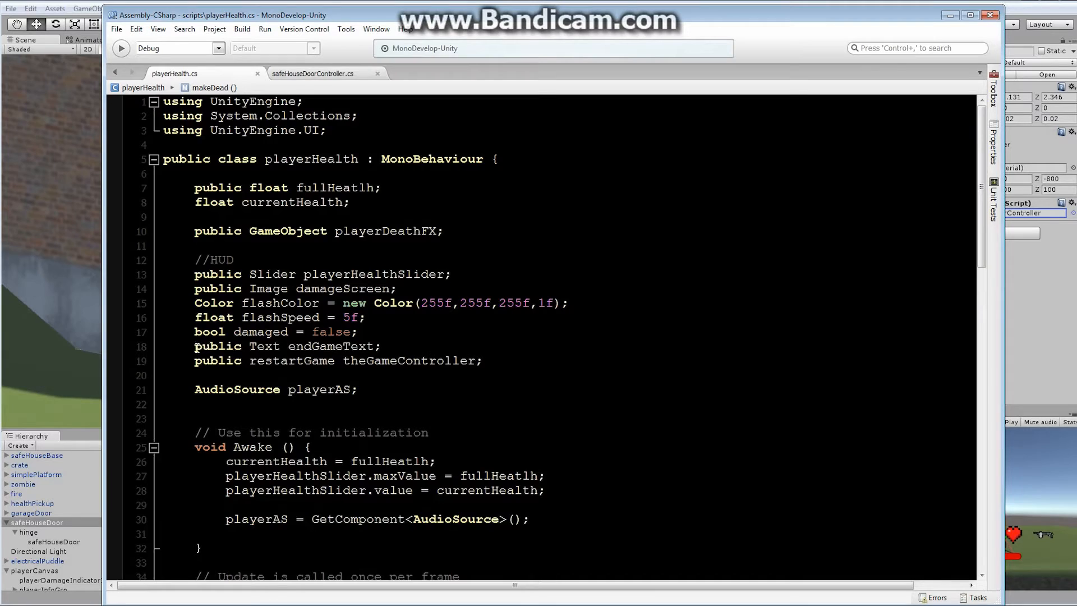
drag(197, 347, 374, 348)
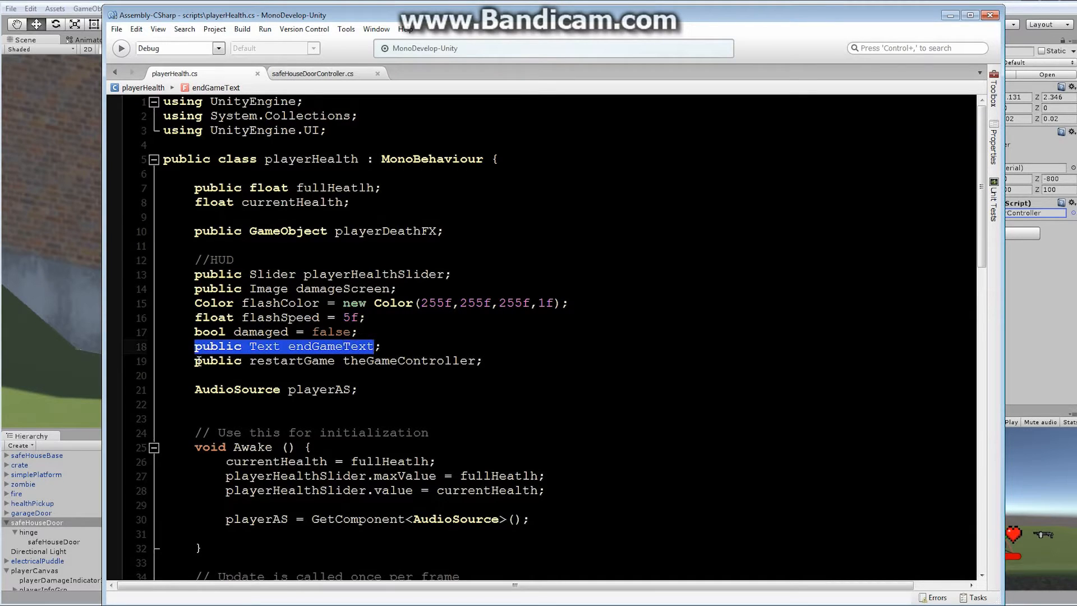
drag(197, 361, 493, 362)
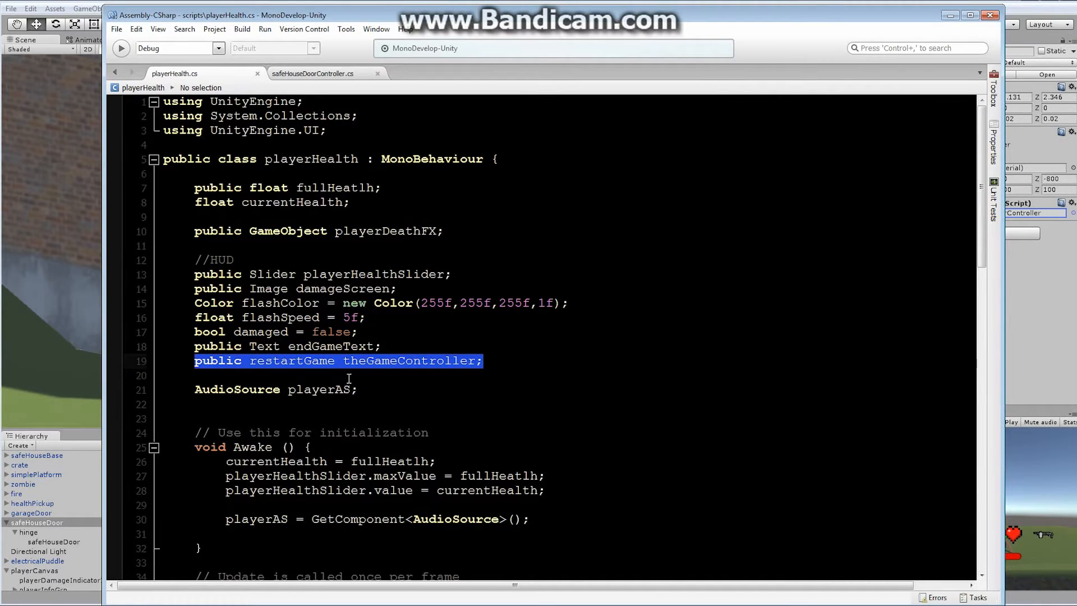
drag(170, 346, 169, 370)
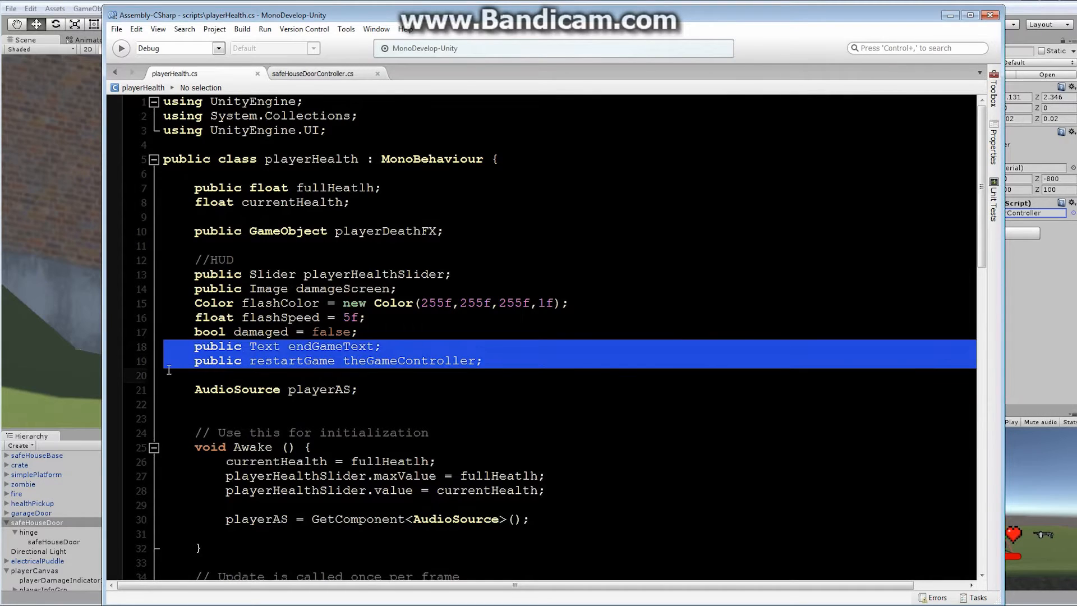
right_click(229, 365)
click(272, 382)
Paste the copied endGameText and theGameController declarations at the start of the safeHouseDoorController class.
click(322, 79)
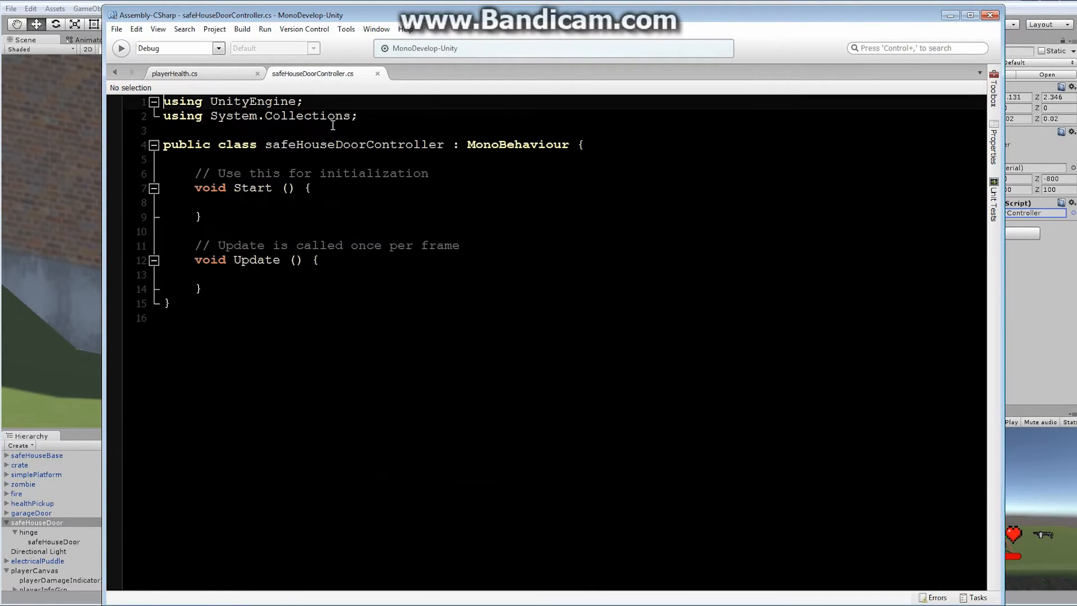
click(166, 162)
right_click(166, 163)
click(194, 197)
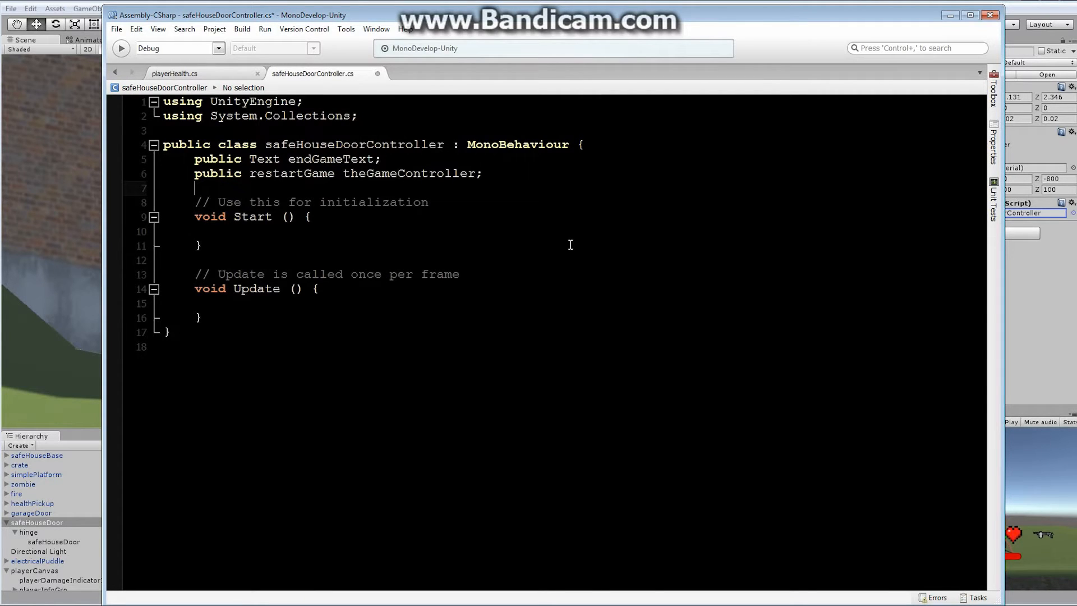
Add a //HUD comment above the pasted declarations, with blank lines between it and the class header.
click(598, 150)
key(Return)
key(Return)
key(Return)
text(//HUD)
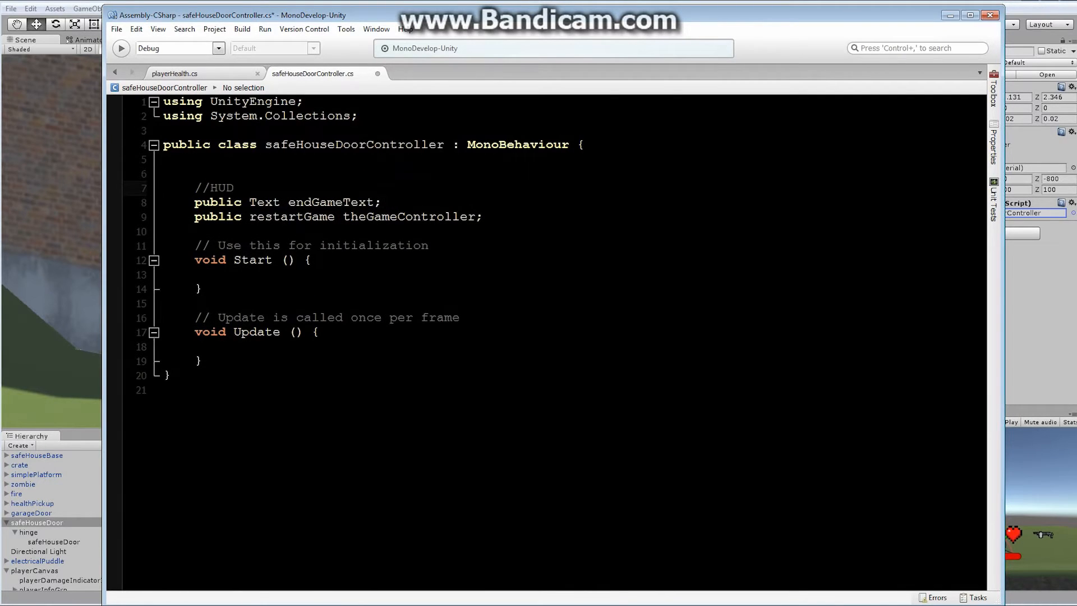
click(195, 160)
key(Return)
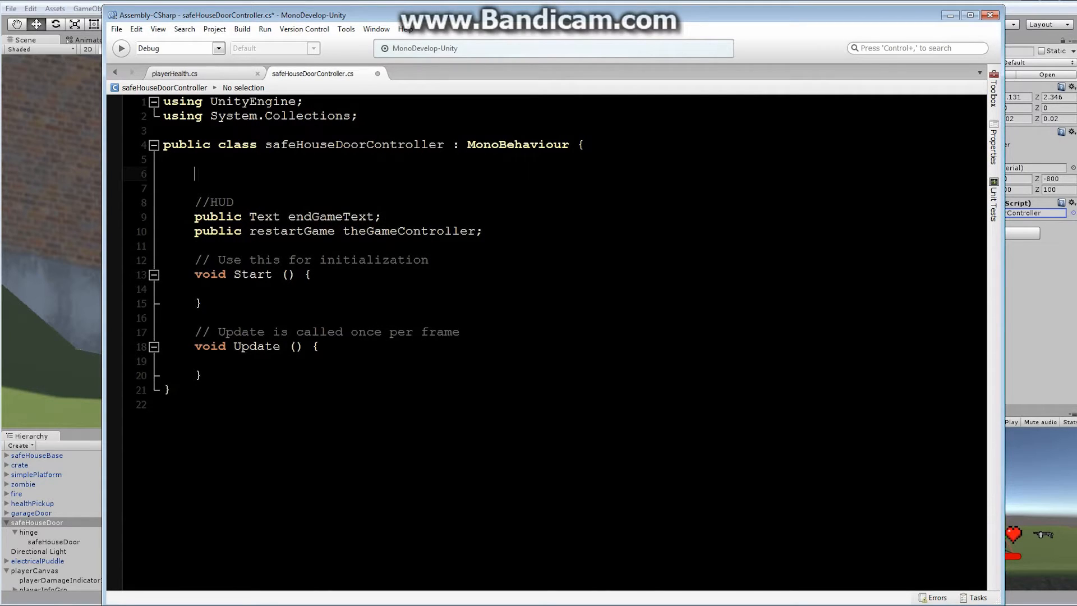
Switch to Unity and add an Audio Source component to the parent safeHouseDoor object.
click(1046, 10)
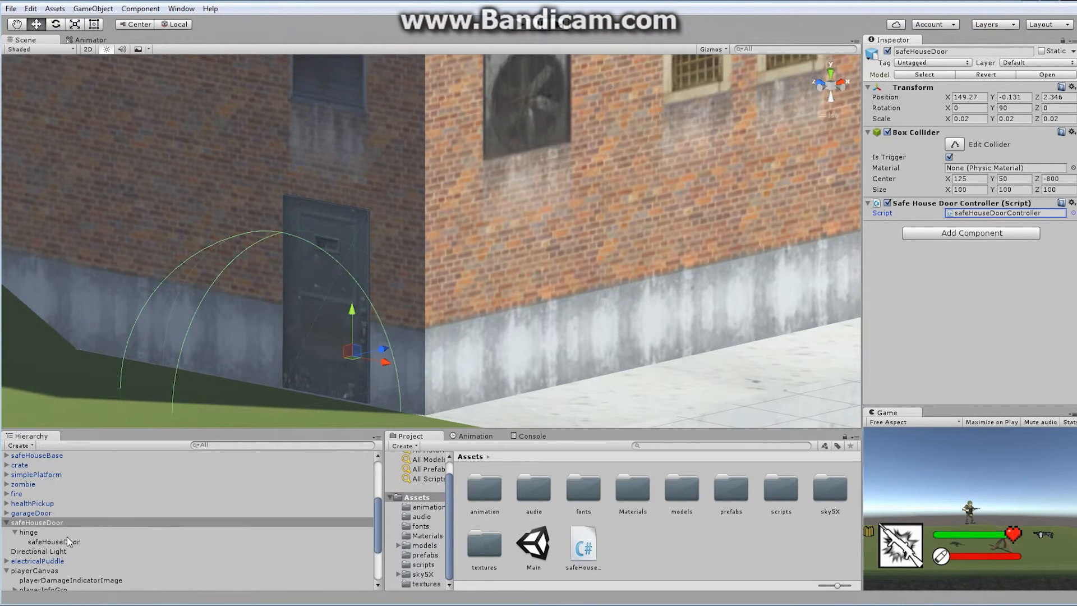
click(959, 235)
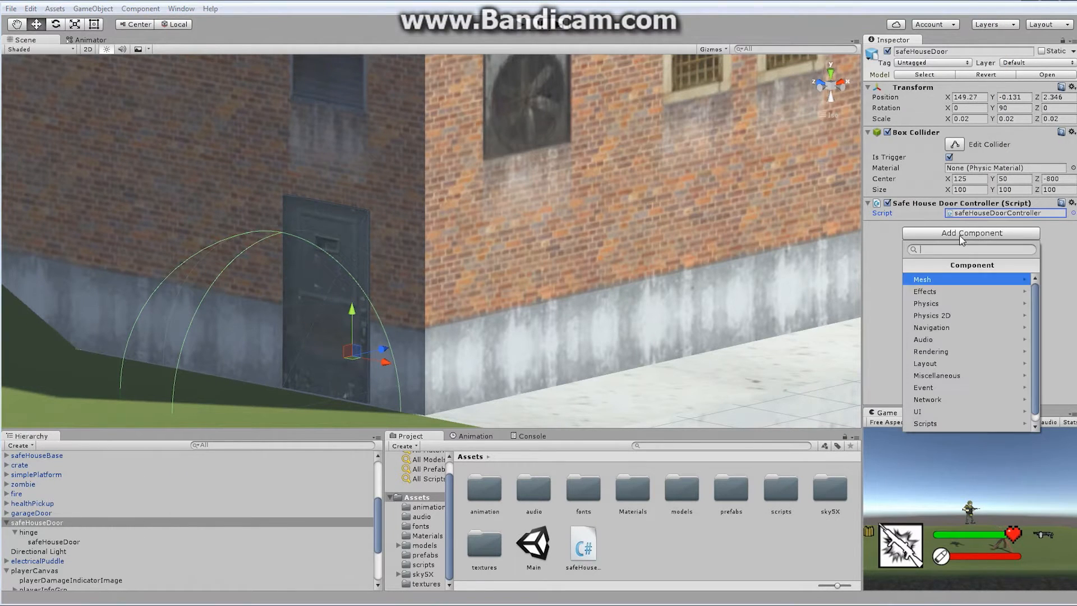
click(934, 339)
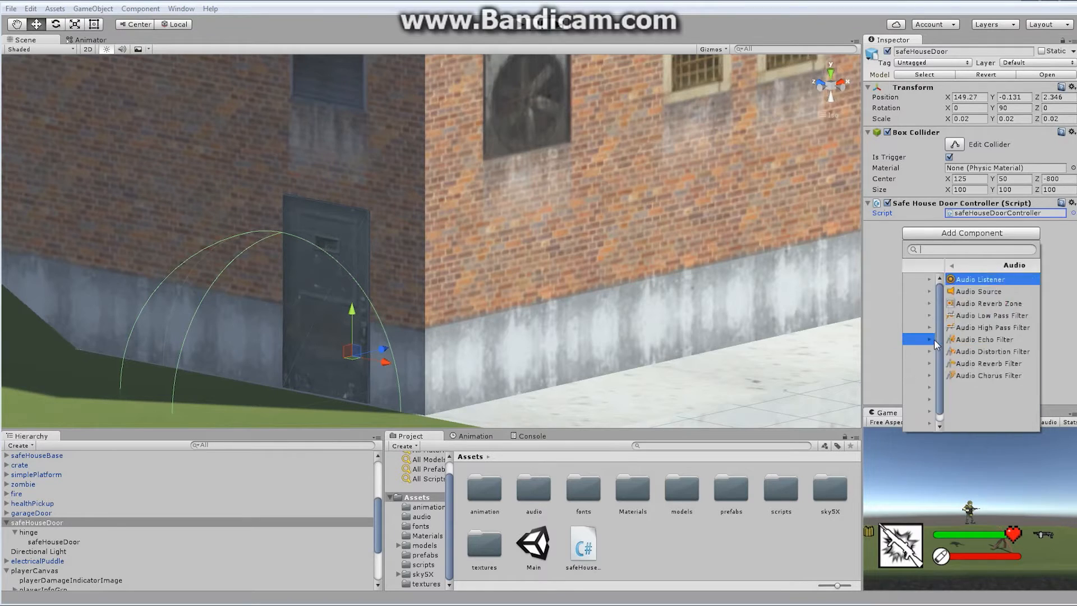
click(951, 292)
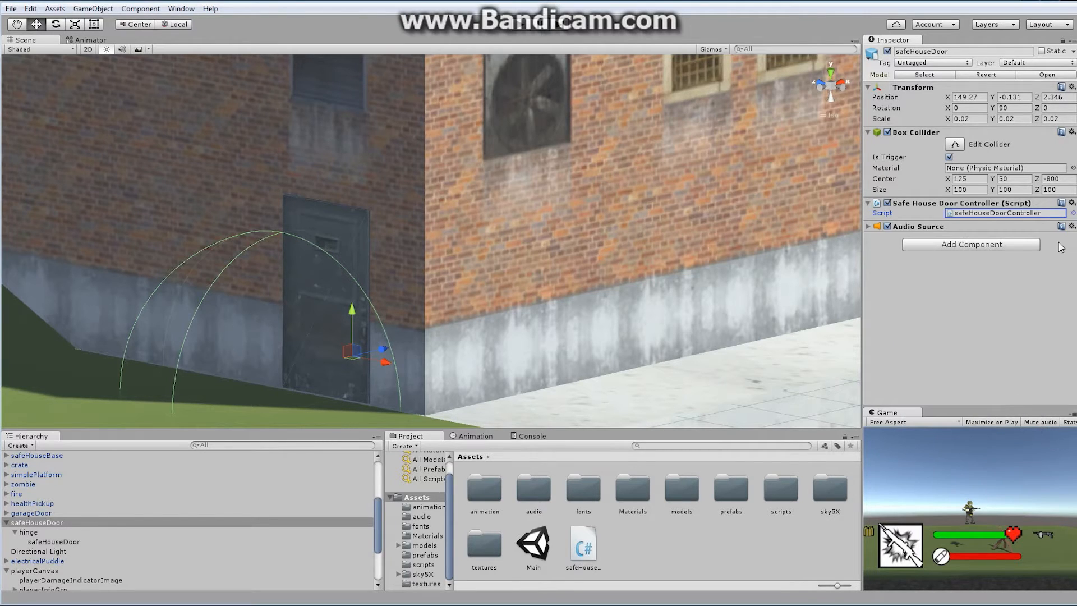
click(984, 245)
click(1064, 246)
Assign the heavy-door audio clip to safeHouseDoor's Audio Source.
click(868, 226)
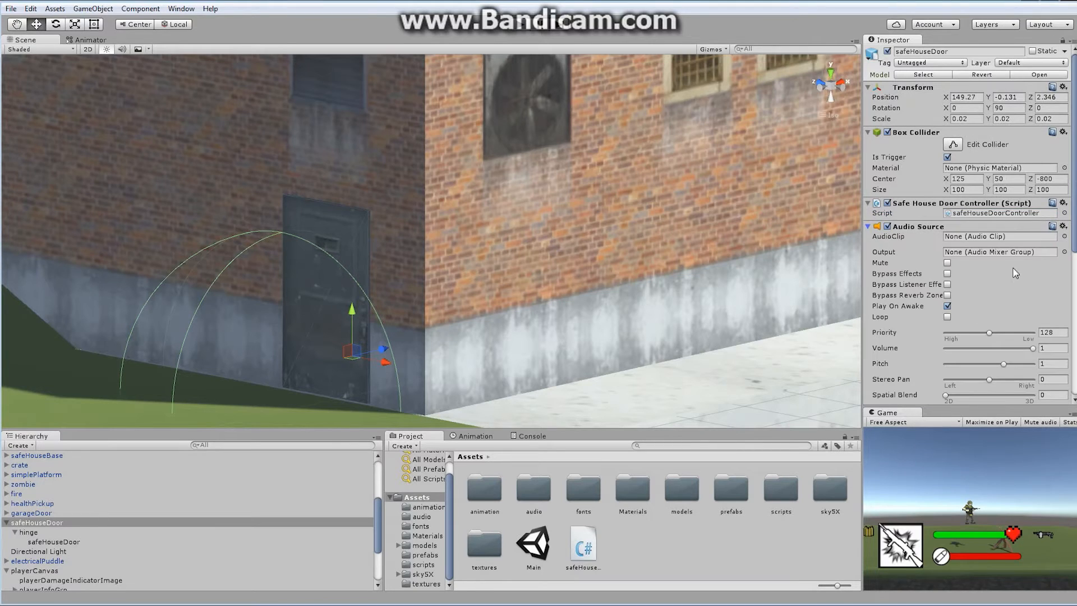
click(1065, 236)
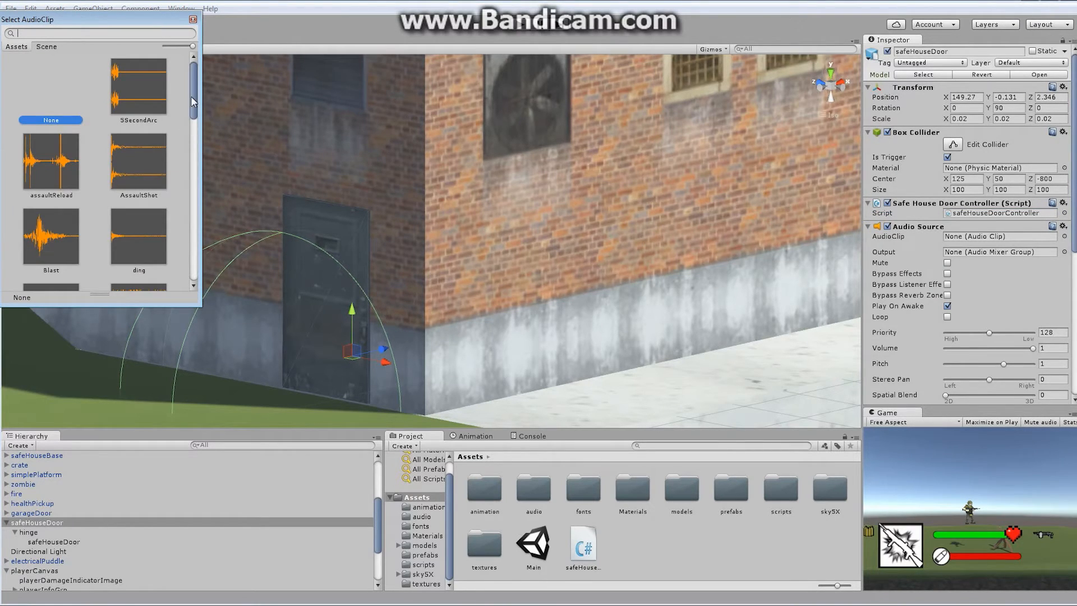
drag(191, 96, 184, 206)
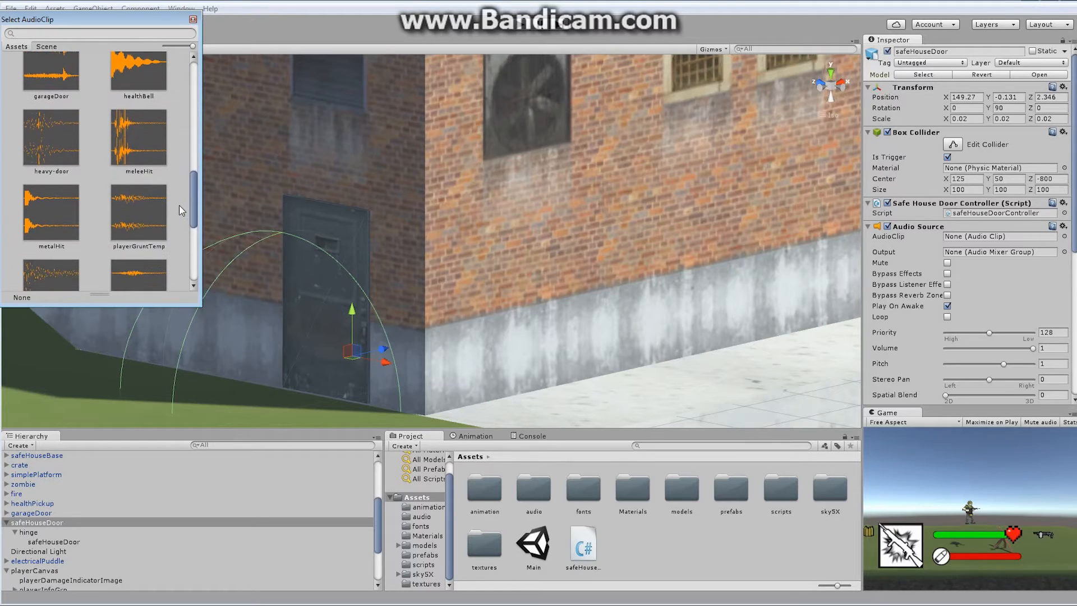
click(55, 148)
click(56, 146)
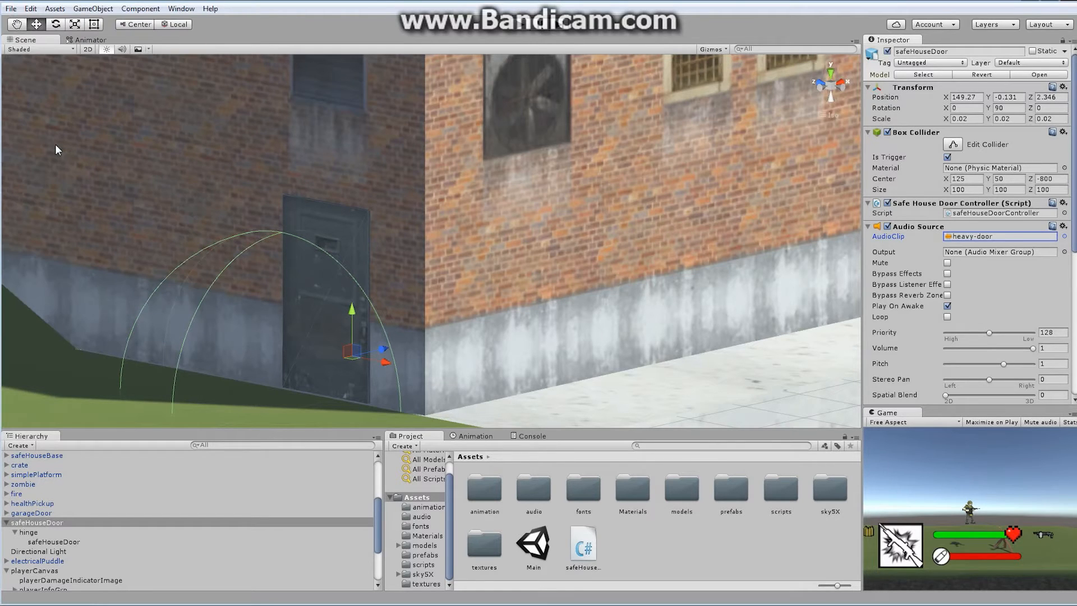
Disable Play On Awake on the Audio Source and switch back to the safeHouseDoorController script in MonoDevelop.
click(947, 306)
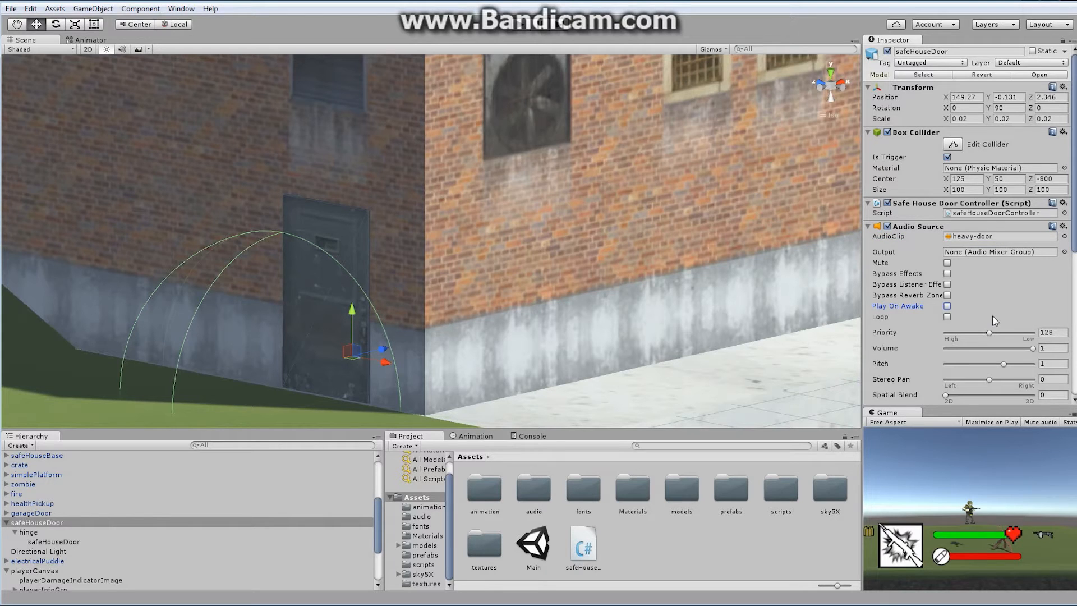
click(393, 605)
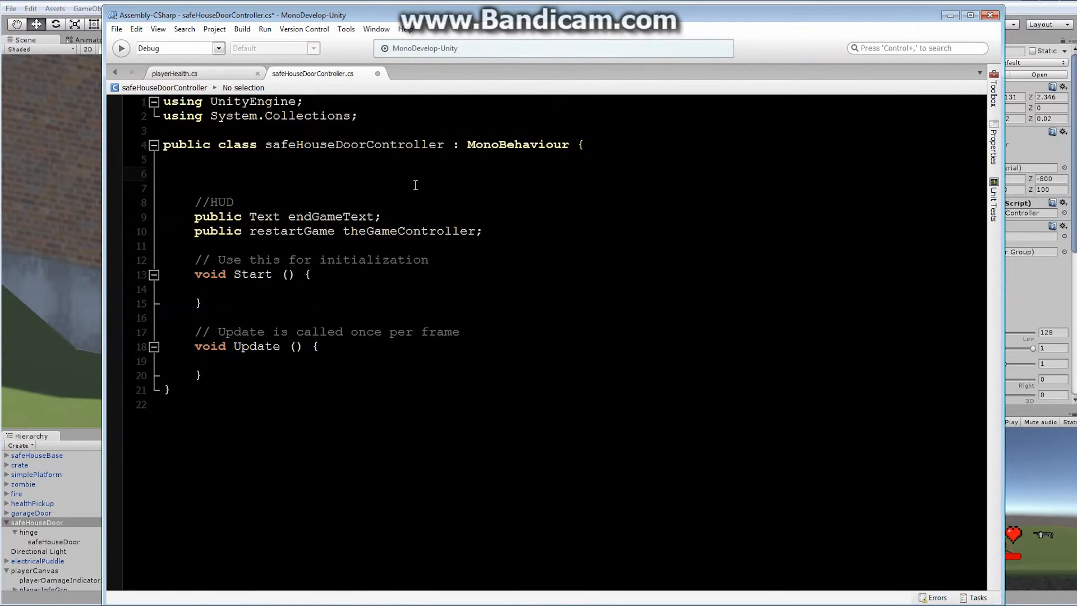
Declare an AudioSource variable named safeDoorAudio above the //HUD comment in the safeHouseDoorController class.
text(Audio)
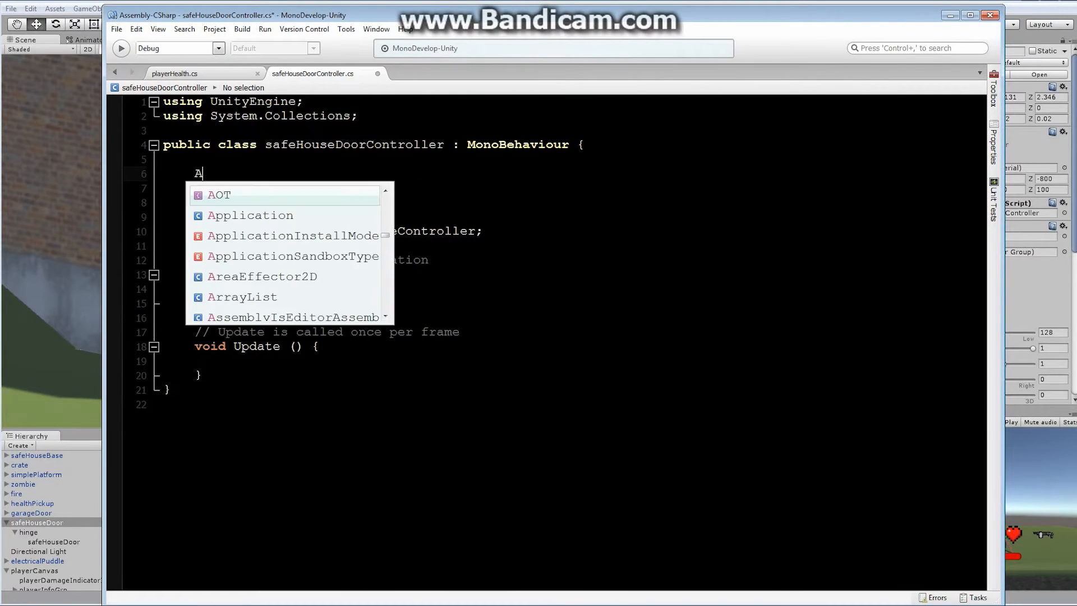
key(Down)
key(Down)
key(Down)
key(Down)
key(Down)
key(Down)
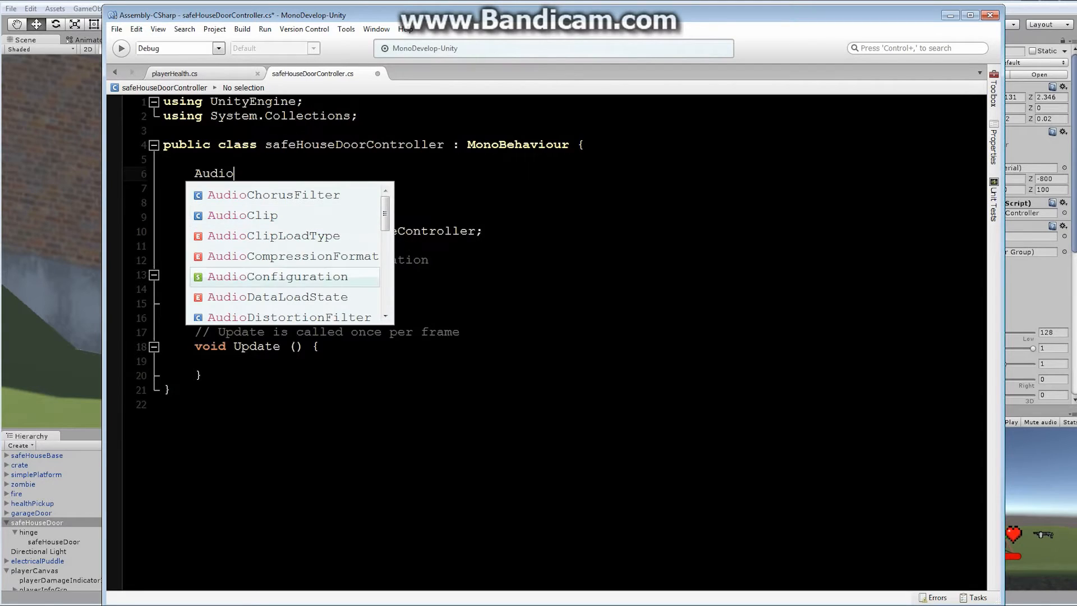
text(S)
key(Return)
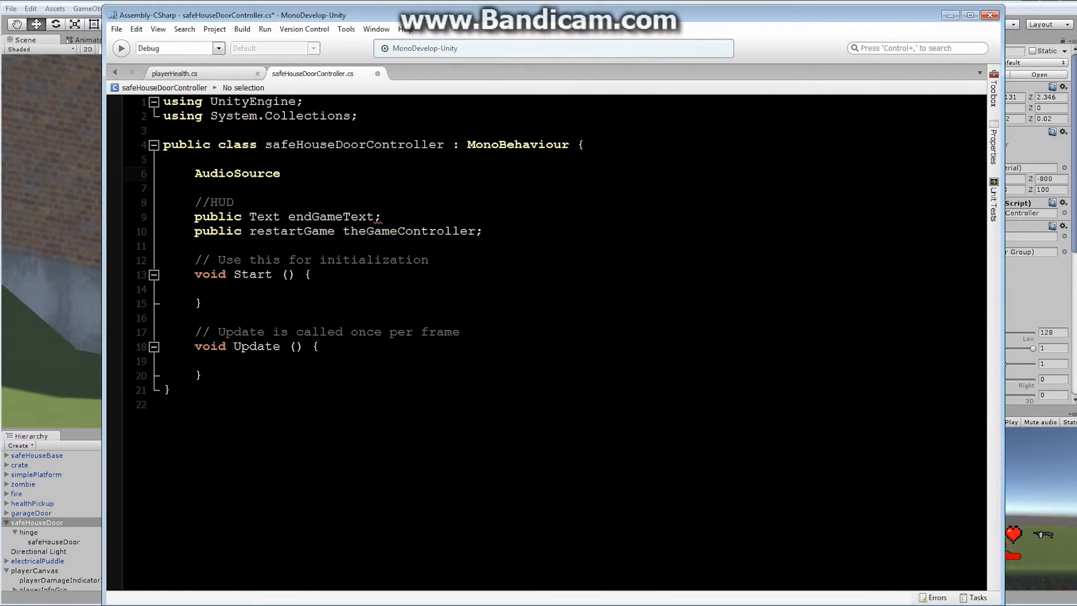
text(safeDoorAudio)
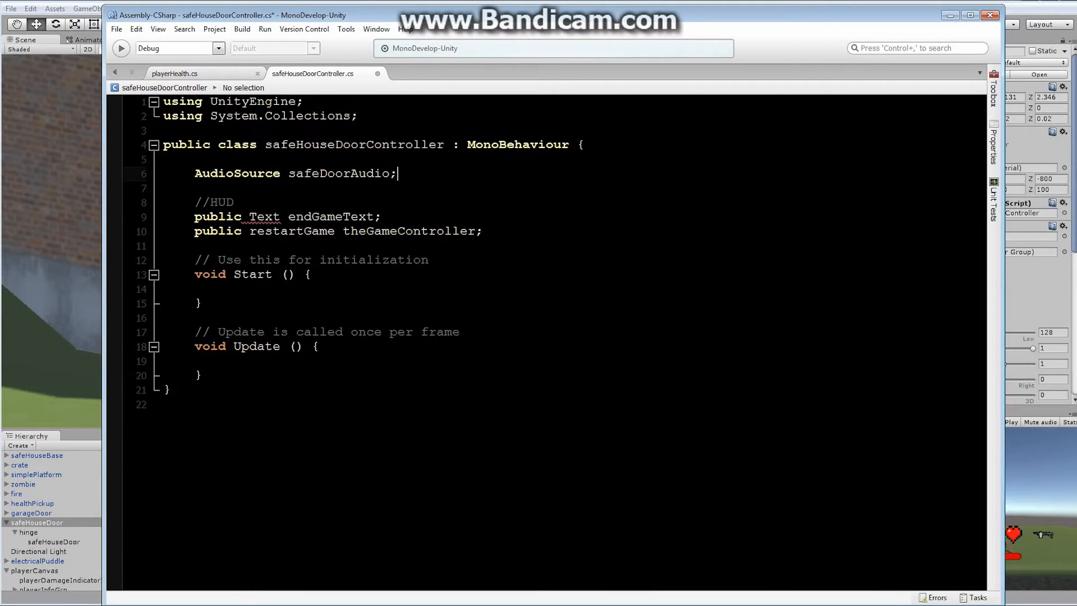
text(;)
In Start, assign safeDoorAudio with GetComponent<AudioSource>();.
click(220, 289)
text(s)
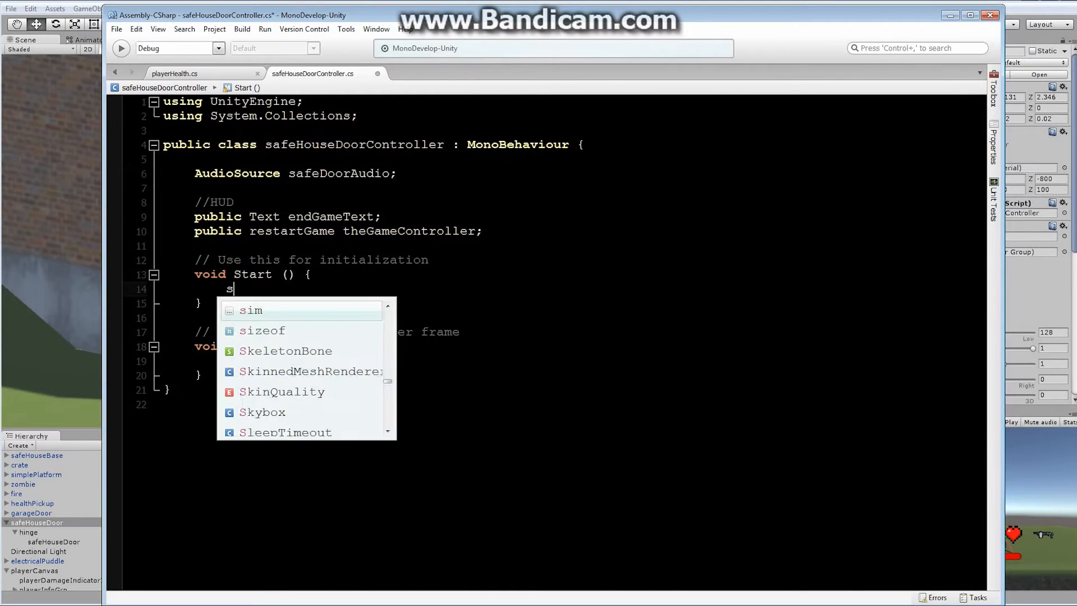
text(afe)
key(Return)
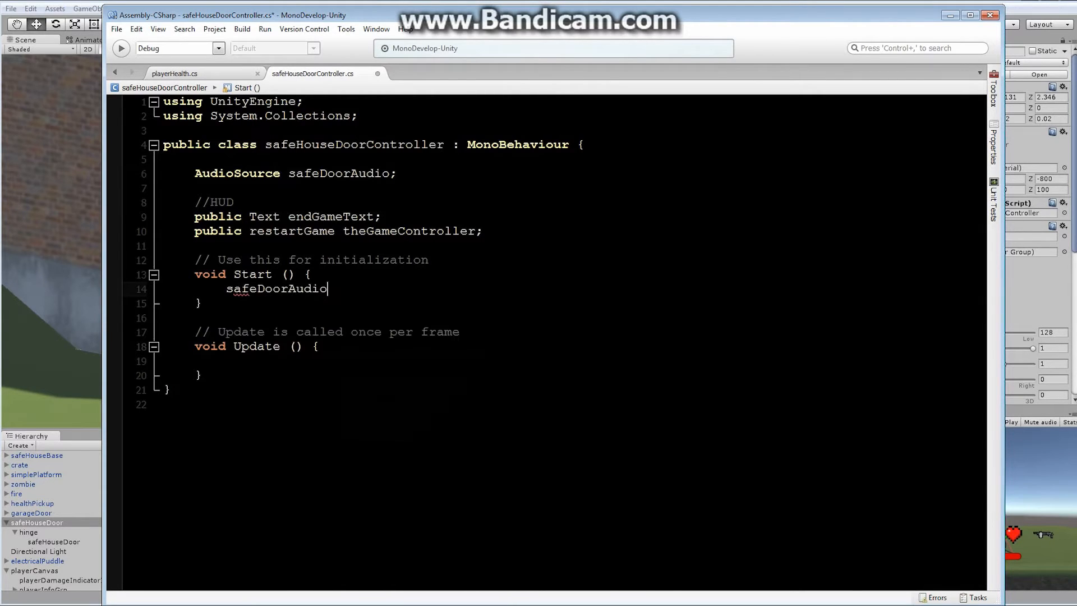
text(= get)
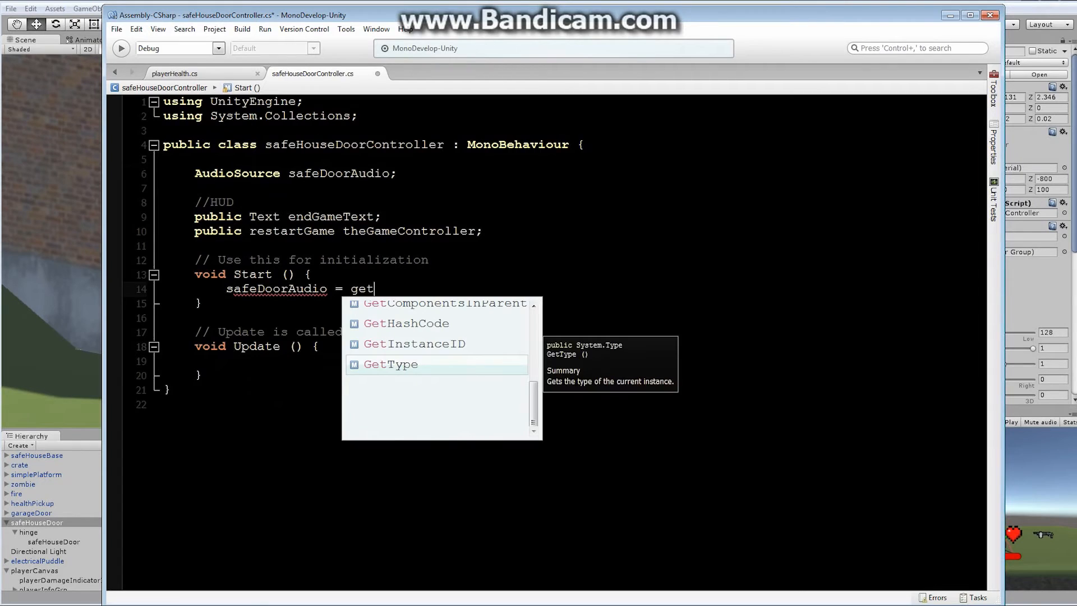
key(Up)
key(Up)
key(Up)
key(Up)
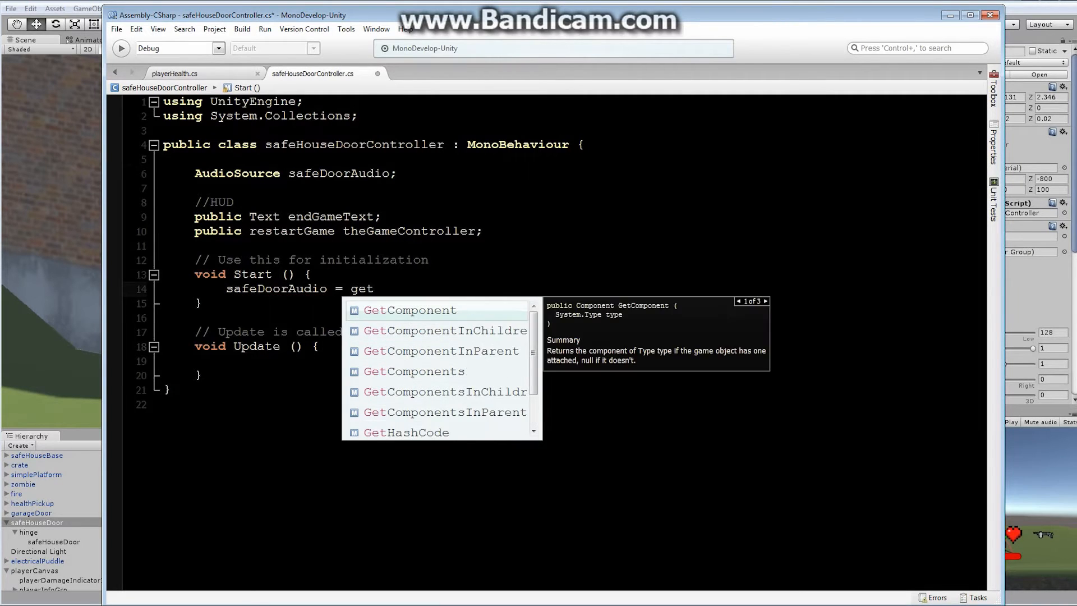
key(Return)
text(<)
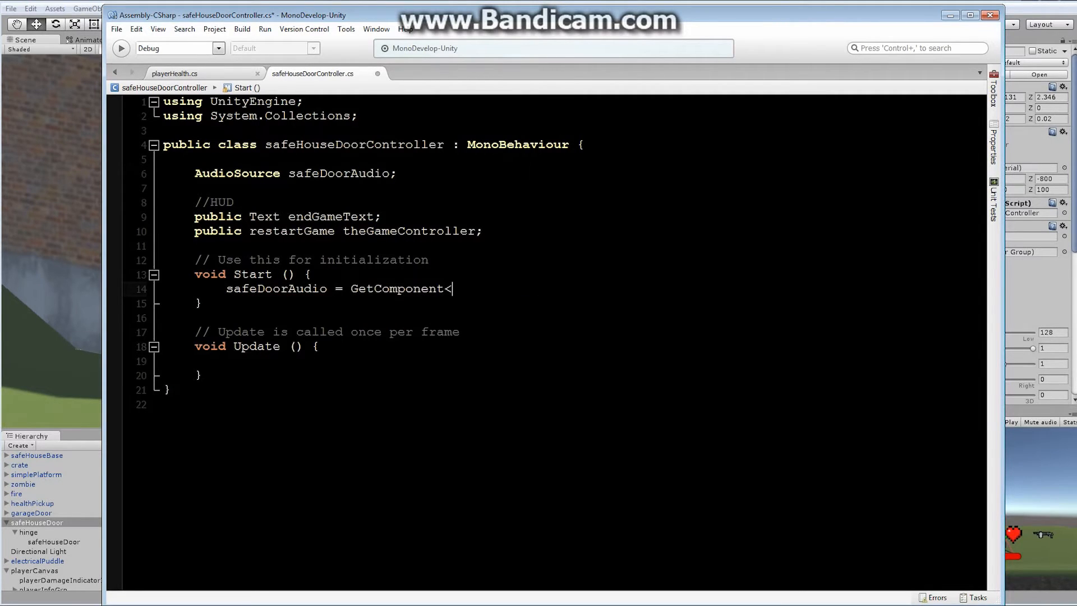
text(Audio)
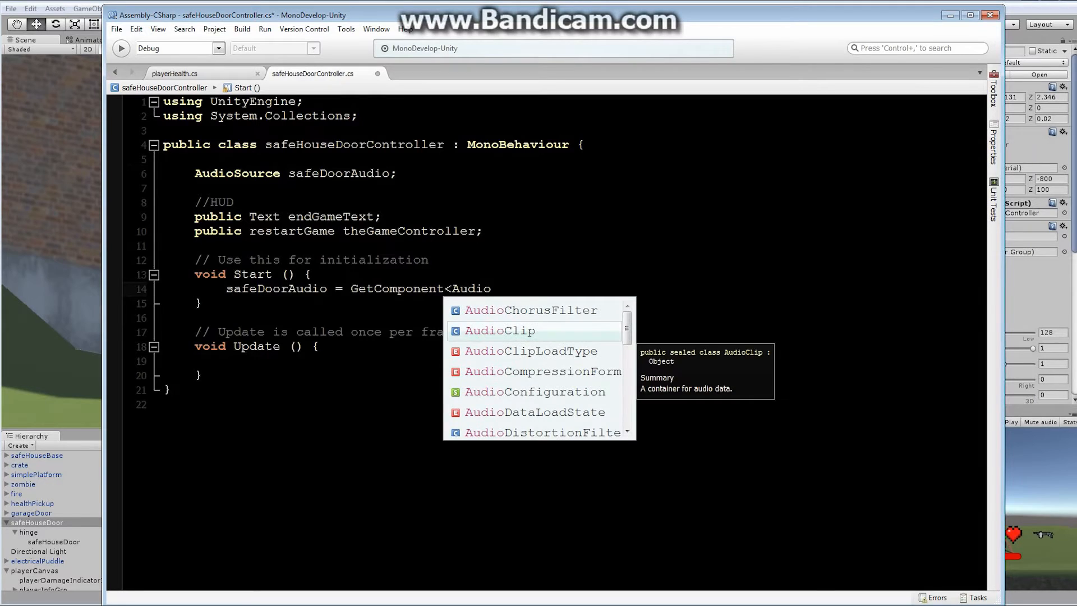
text(S)
key(Return)
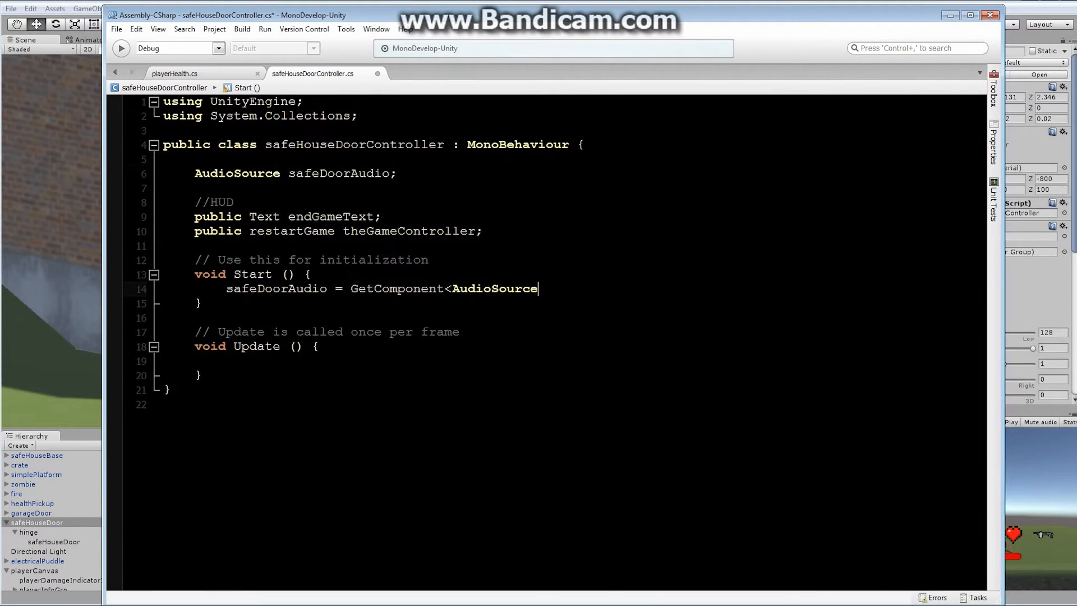
text(>();)
Add a void OnTriggerEnter(Collider other) method with an empty body below Update.
click(233, 375)
key(Return)
key(Return)
text(void )
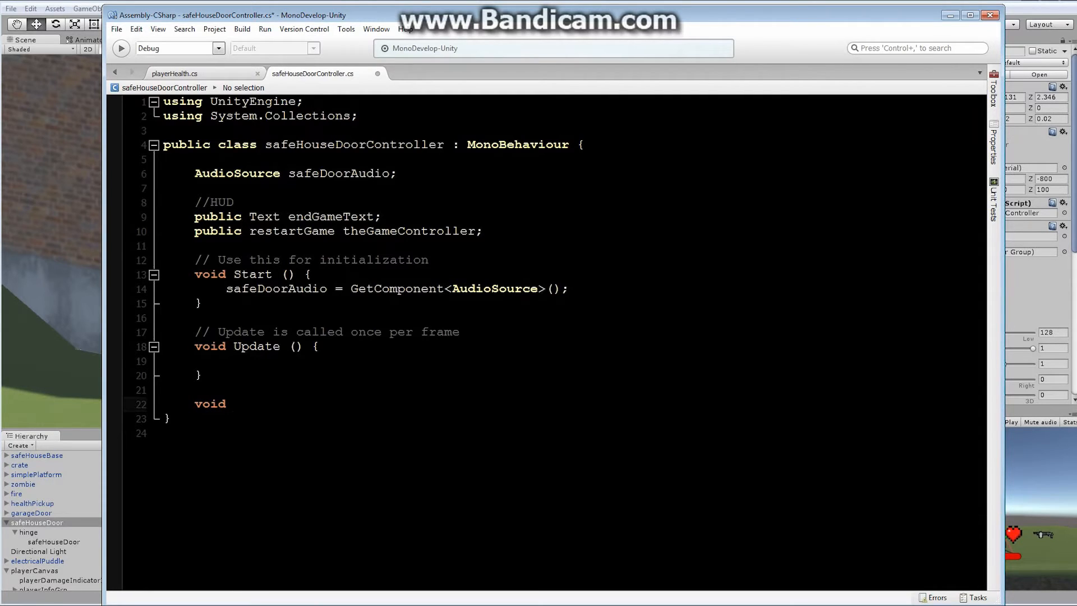
text(OnTriggerEnter)
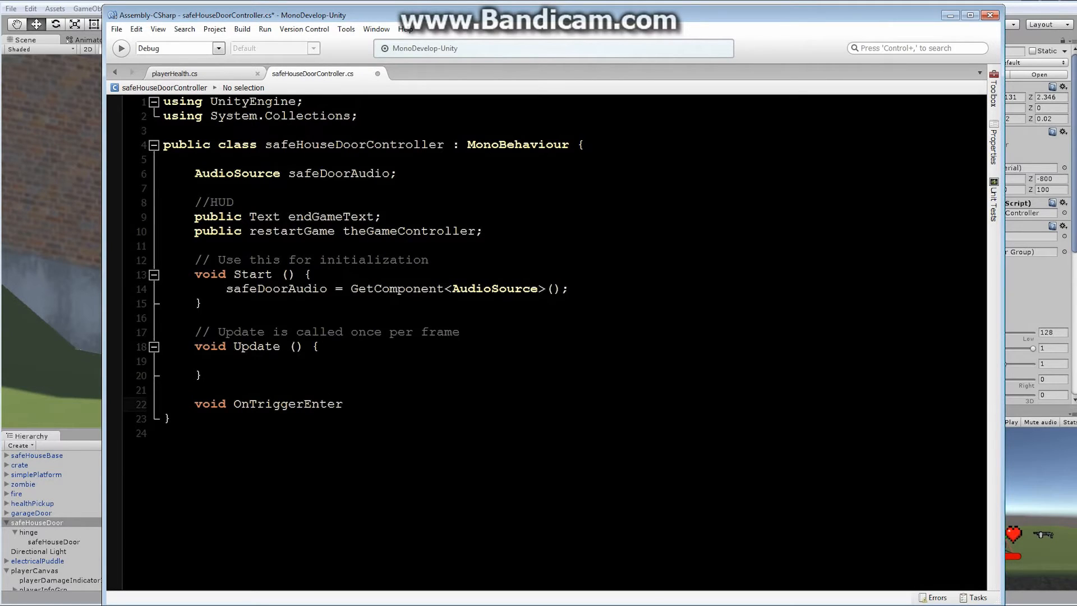
text((Coll)
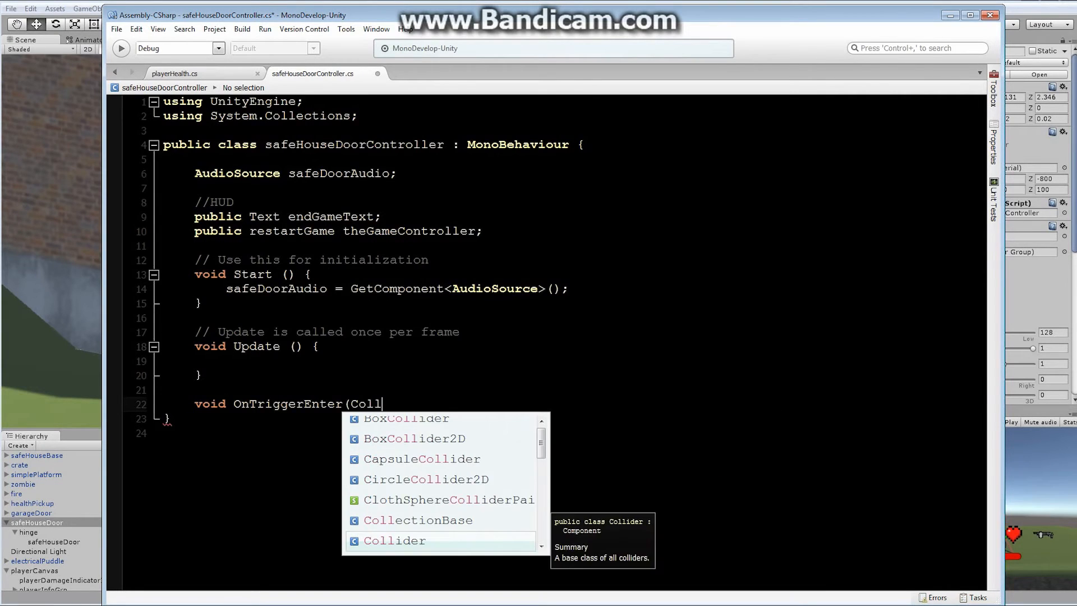
text(ider other){)
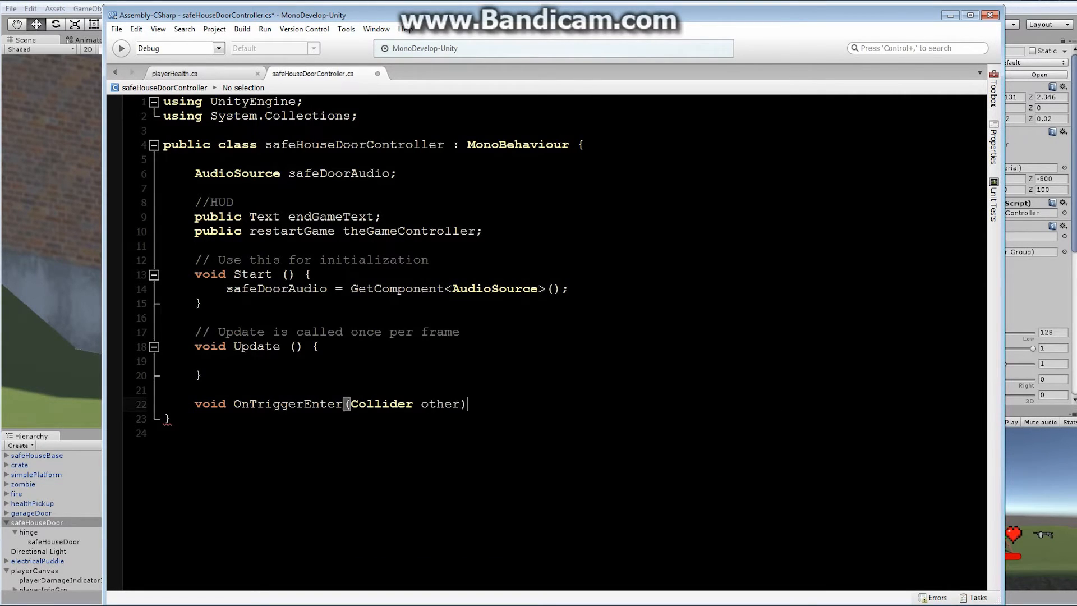
key(Return)
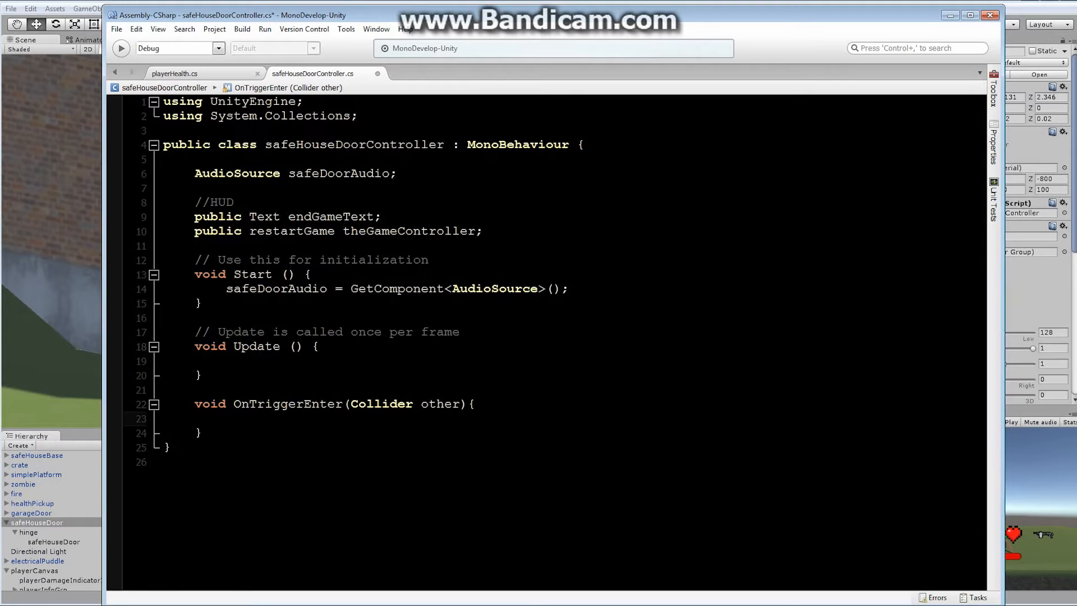
Inside OnTriggerEnter, write an if block that checks other.tag == "Player", using the plain if keyword.
text(IDictionary(other.ta)
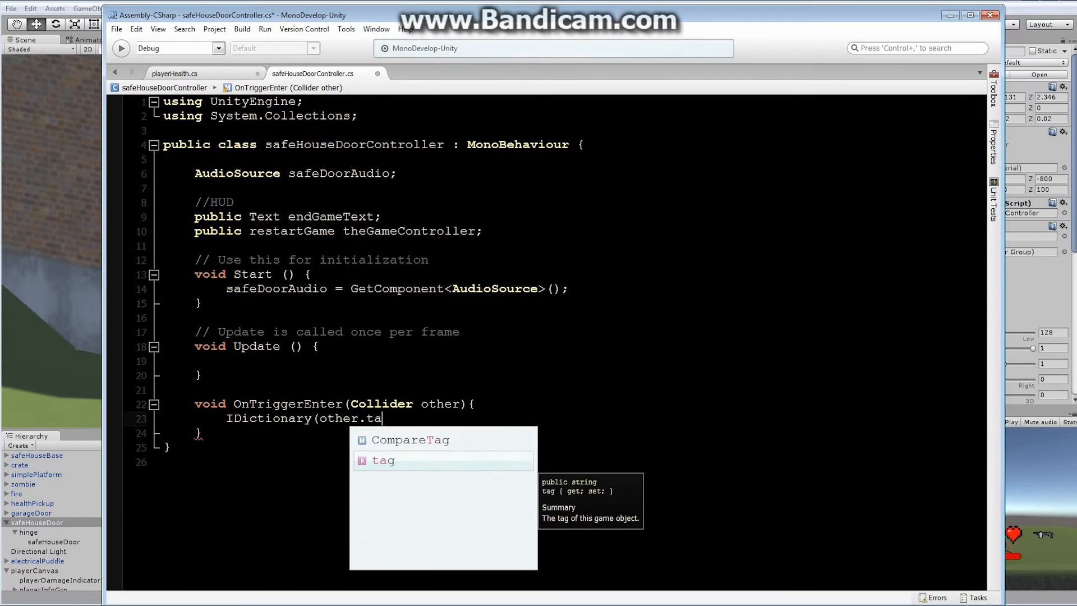
text(g == )
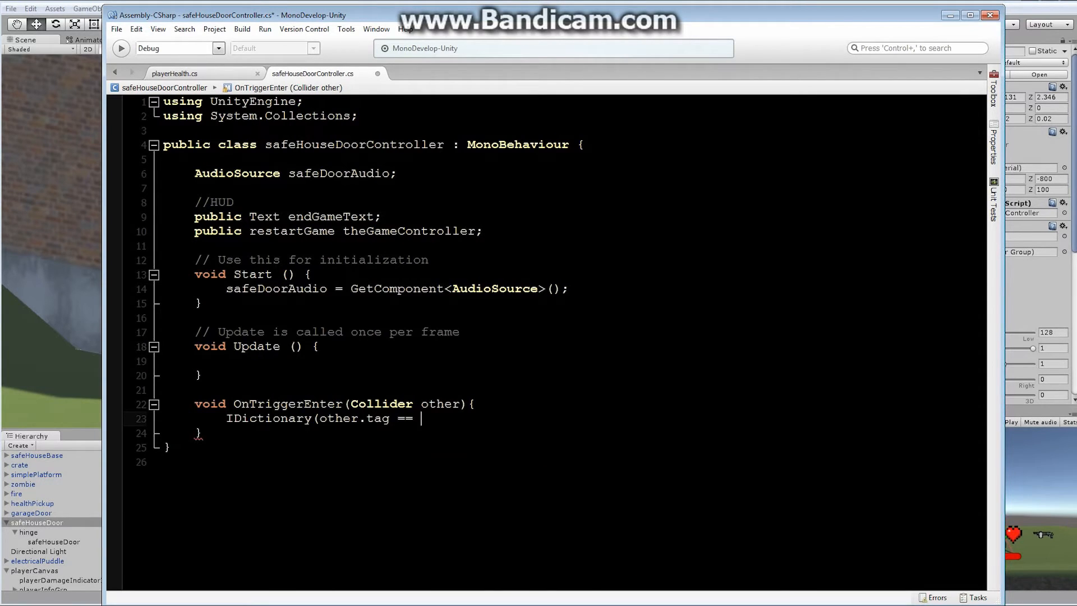
text("Player"))
click(312, 418)
drag(312, 418, 226, 418)
text(if)
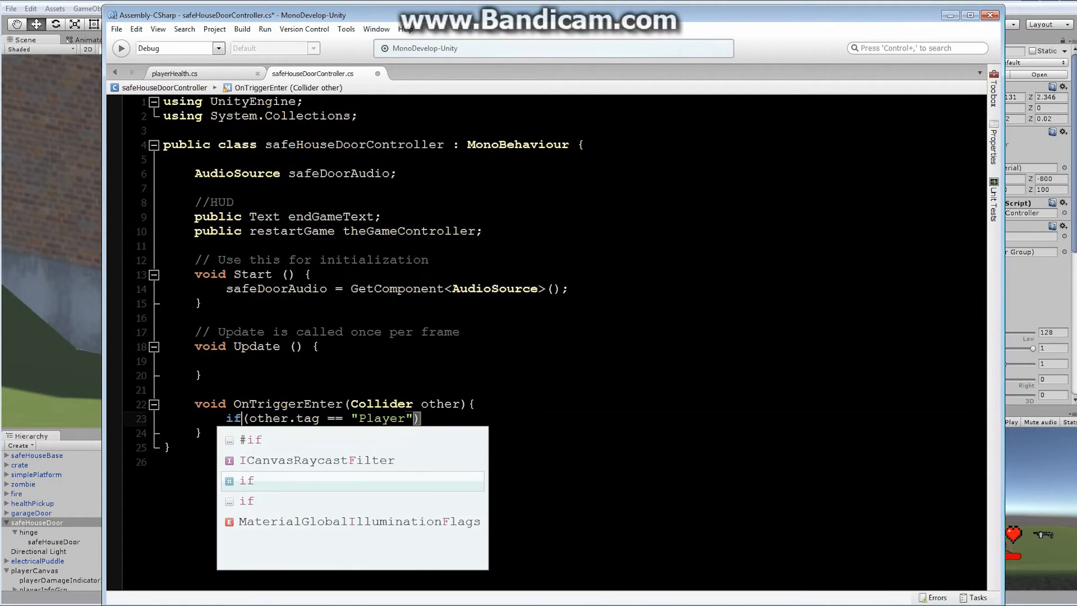
key(Escape)
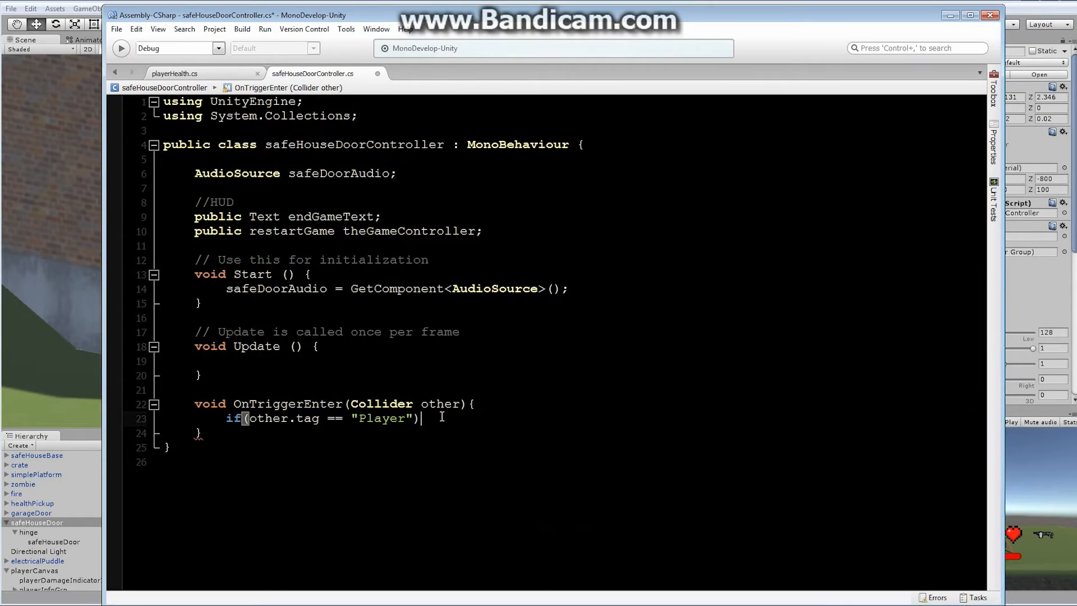
text({)
key(Return)
text(})
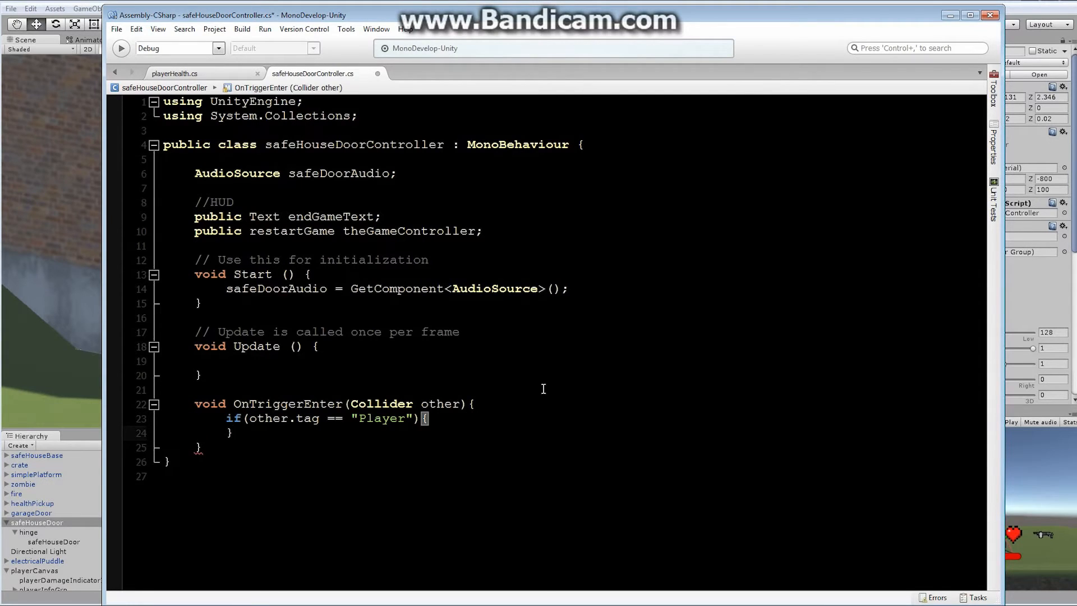
Inside the Player check, declare Animator safeDoorAnim = GetComponentInChildren<Animator>(); and start a new line below it.
click(455, 423)
key(Return)
text(A)
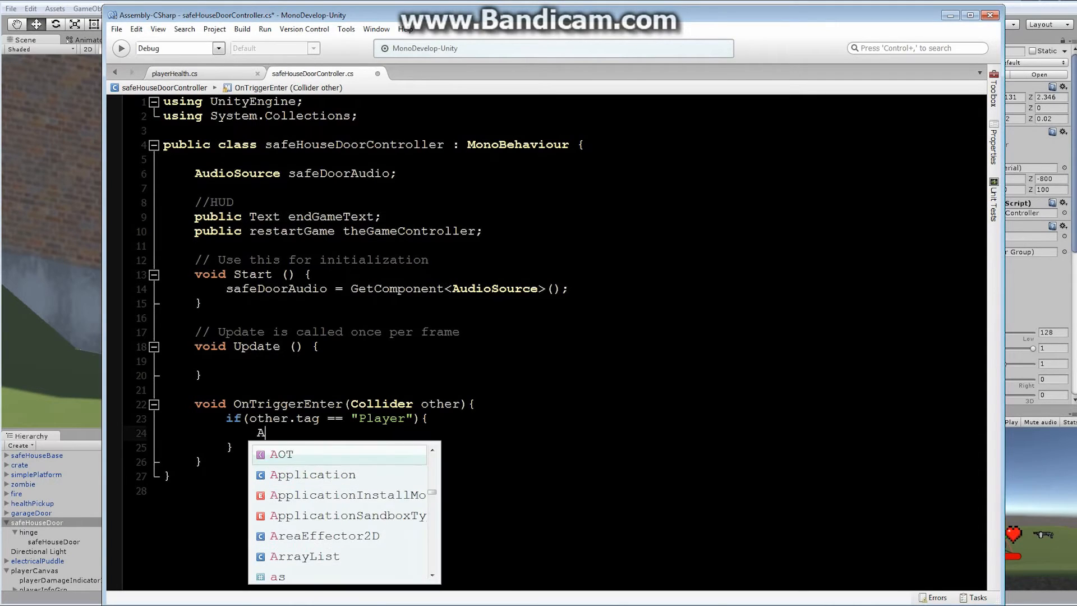
text(nimator )
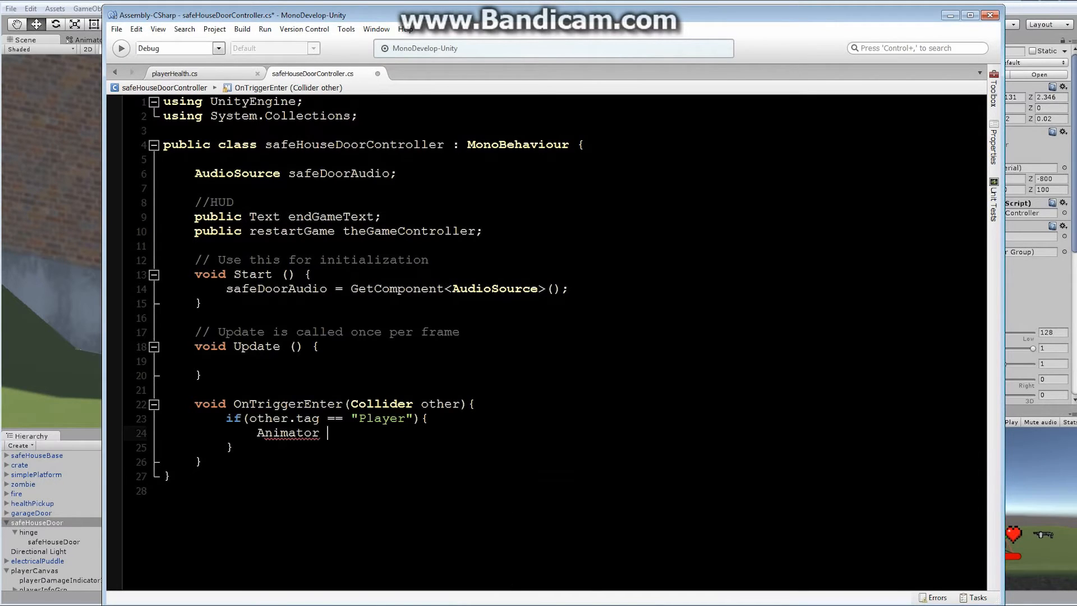
text(safeDoorAnim =)
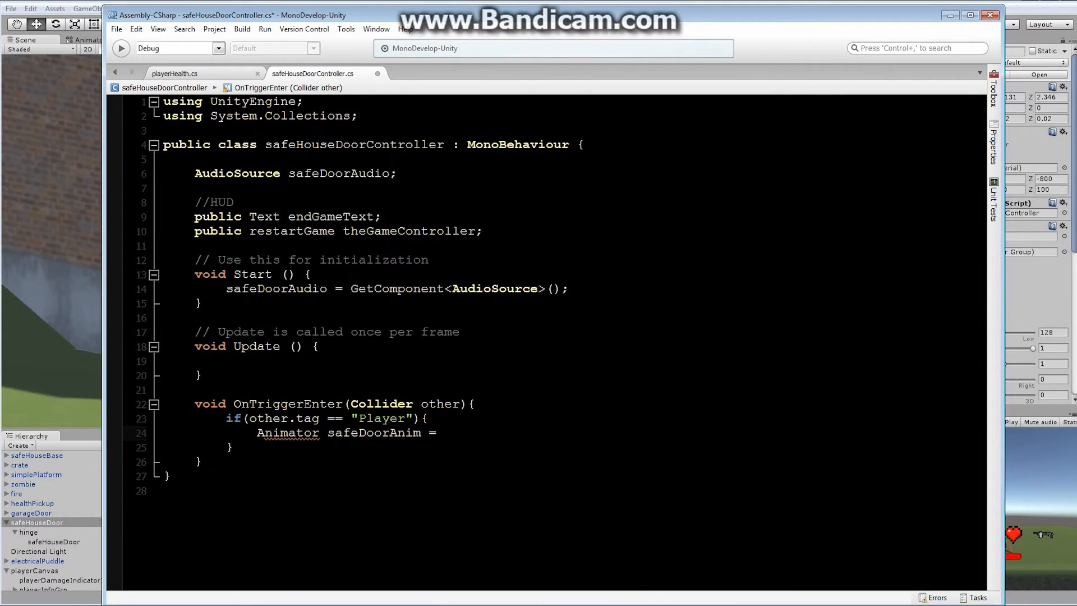
text( get)
key(Up)
key(Up)
key(Up)
key(Up)
key(Up)
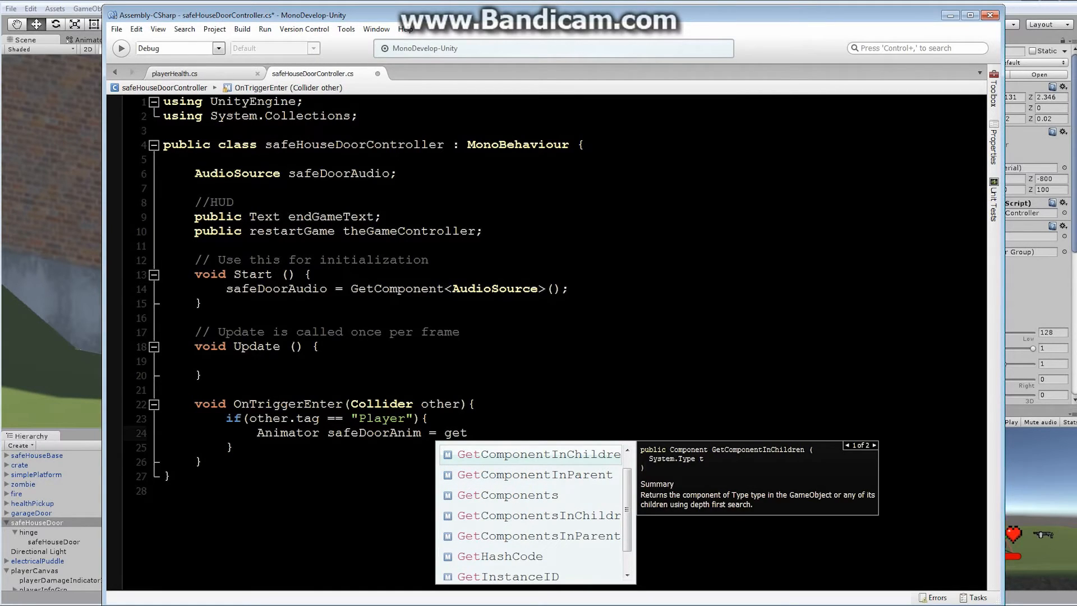
key(Return)
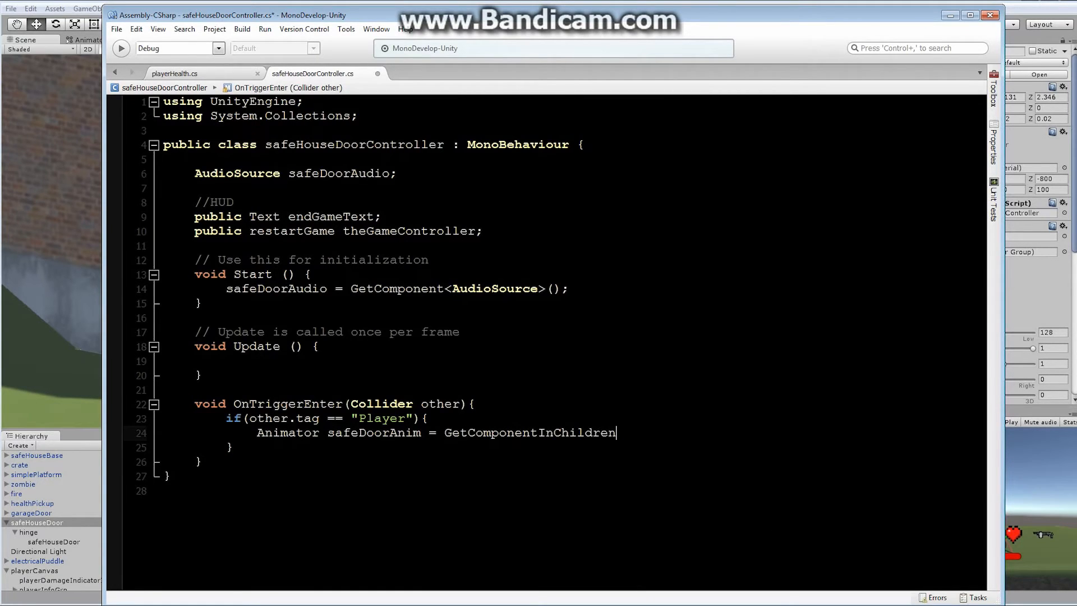
text(<Animator>();)
key(Return)
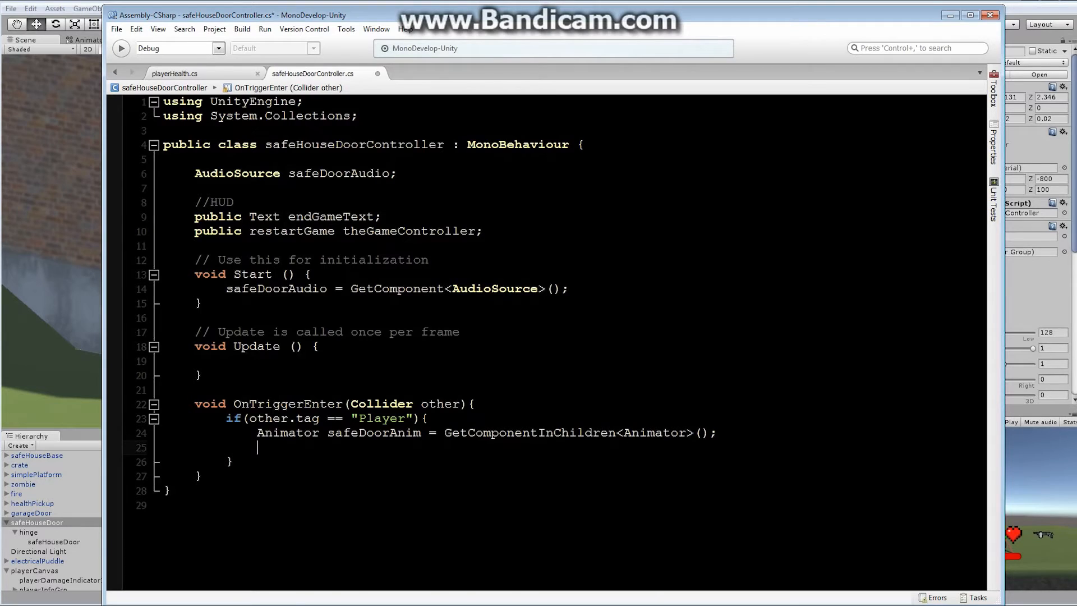
Begin a SetTrigger call on safeDoorAnim below the Animator declaration, up to the opening quote of its argument.
text(sa)
key(Return)
text(.set)
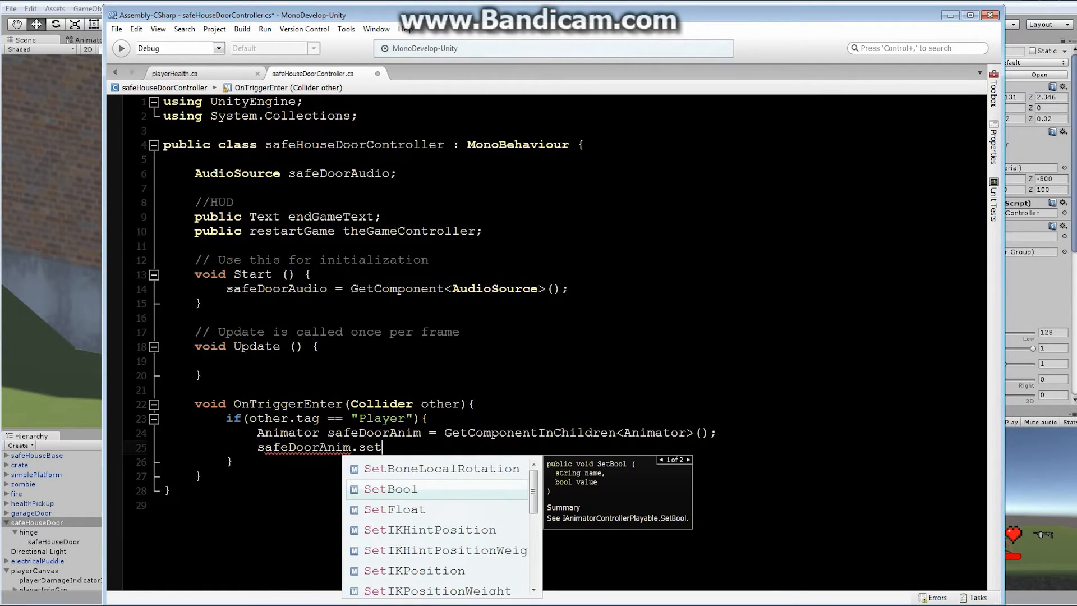
text(t)
key(Down)
key(Down)
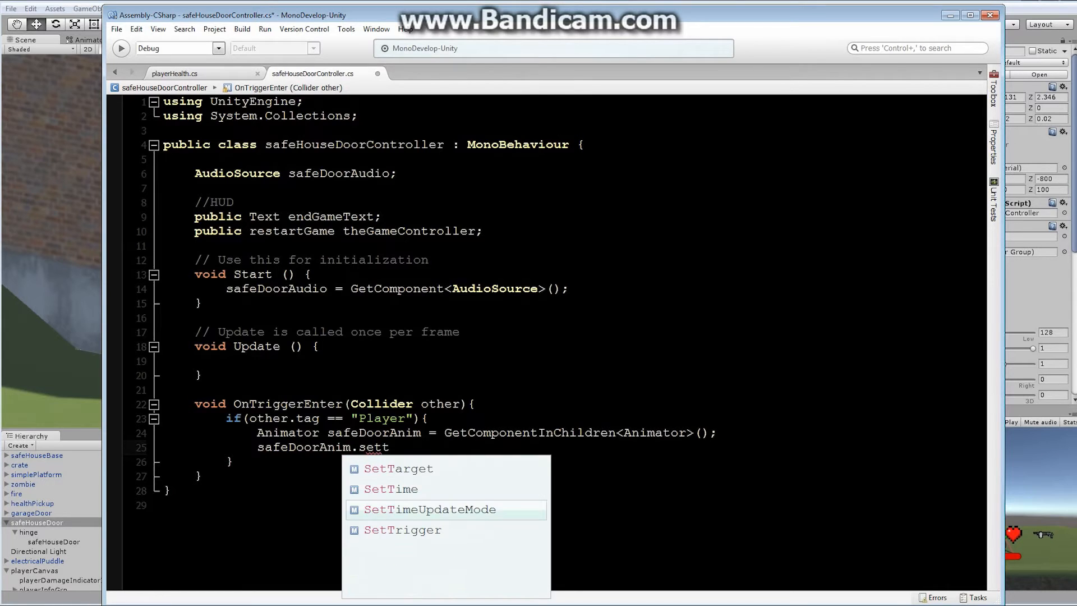
key(Down)
key(Return)
text((")
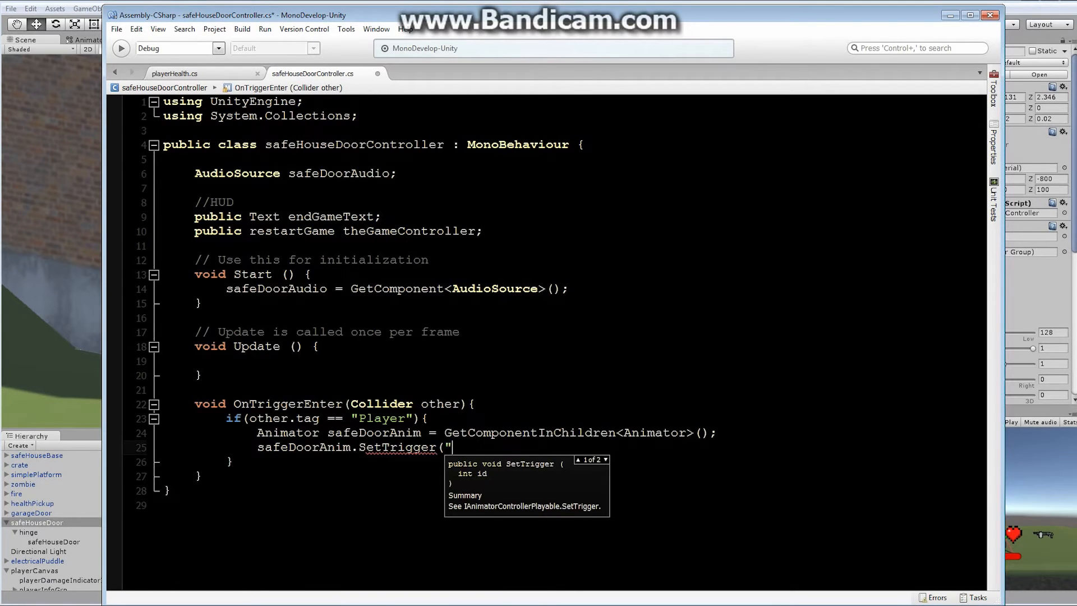
Check the trigger parameter of hinge's Animator in Unity, and complete the SetTrigger call in MonoDevelop with "safeHouseTrigger".
click(43, 532)
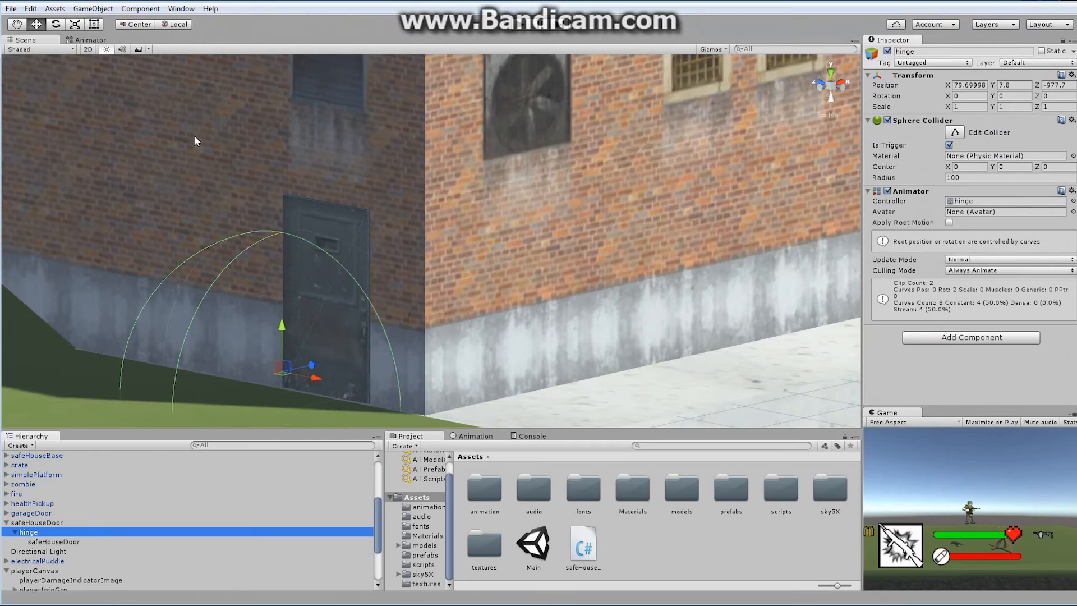
click(88, 40)
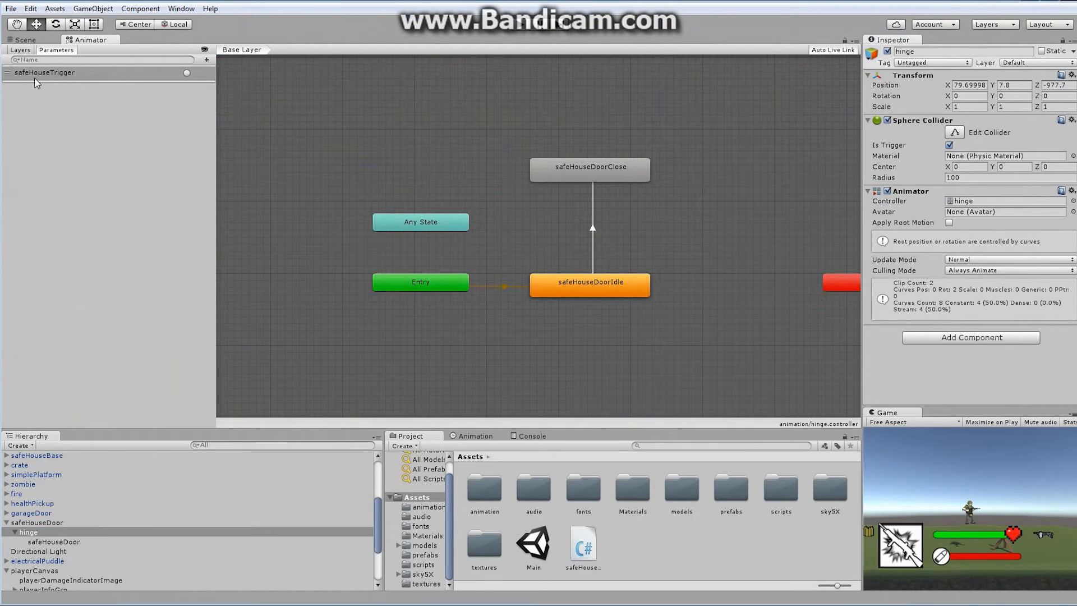
click(418, 583)
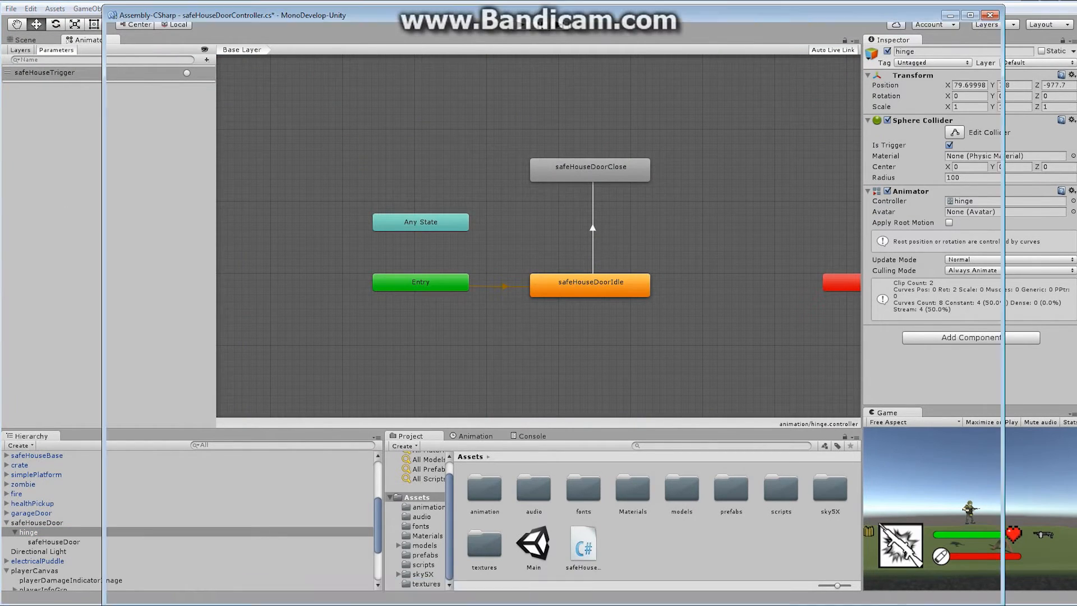
text(safe)
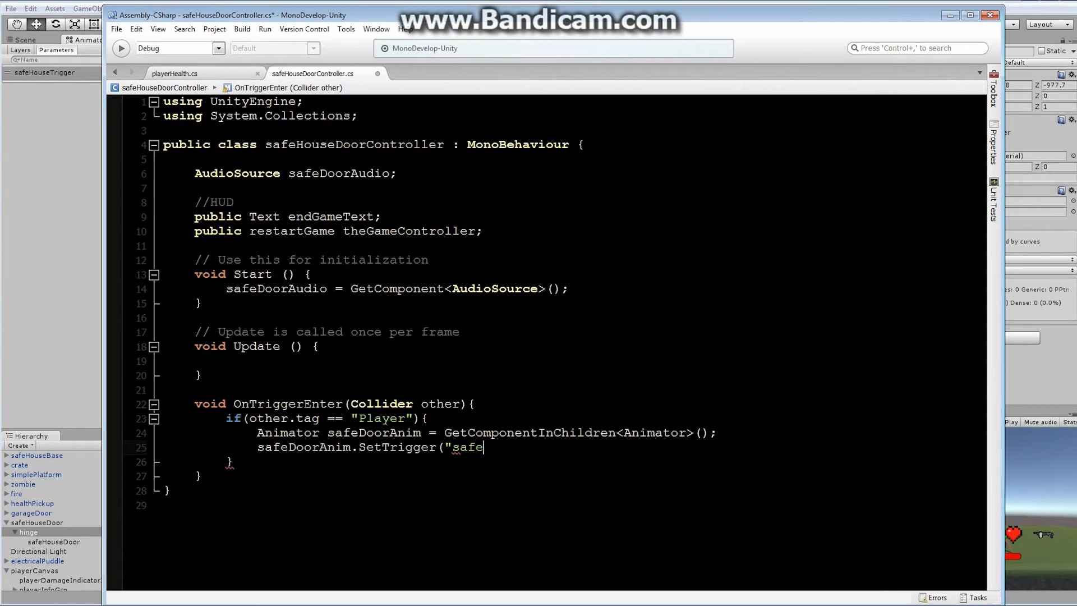
text(HouseTrigger");)
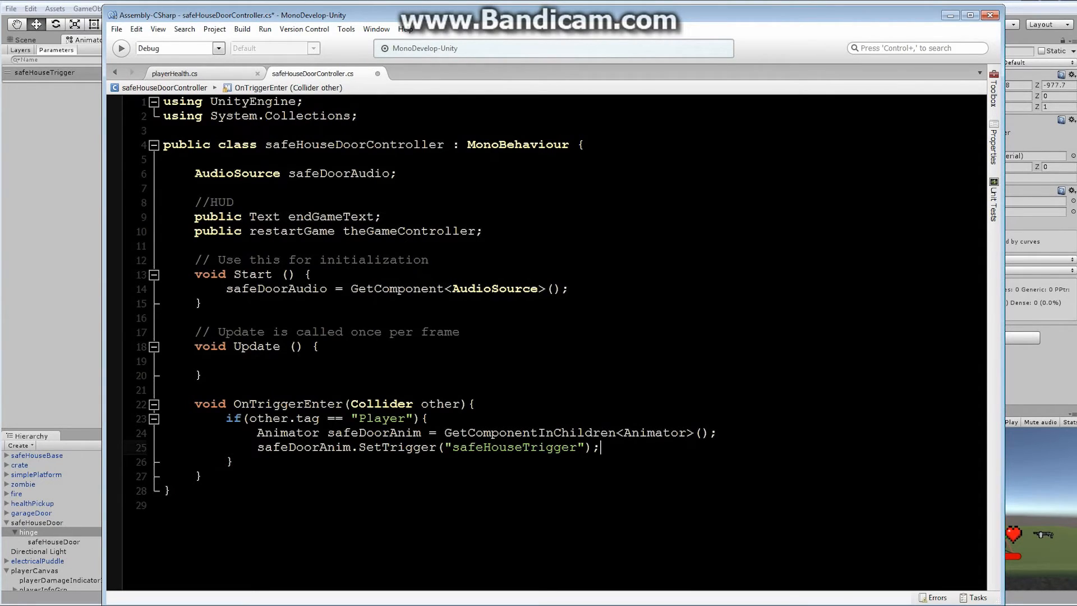
Add the line safeDoorAudio.Play(); below the safeDoorAnim.SetTrigger call in the Player check.
key(Return)
text(safe)
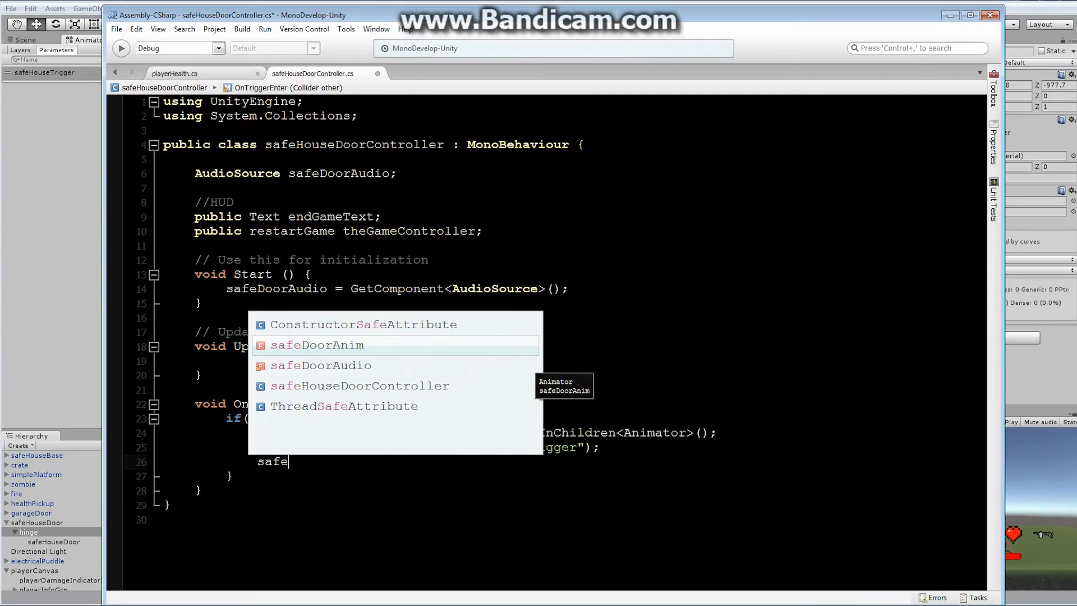
text(D)
key(Down)
key(Return)
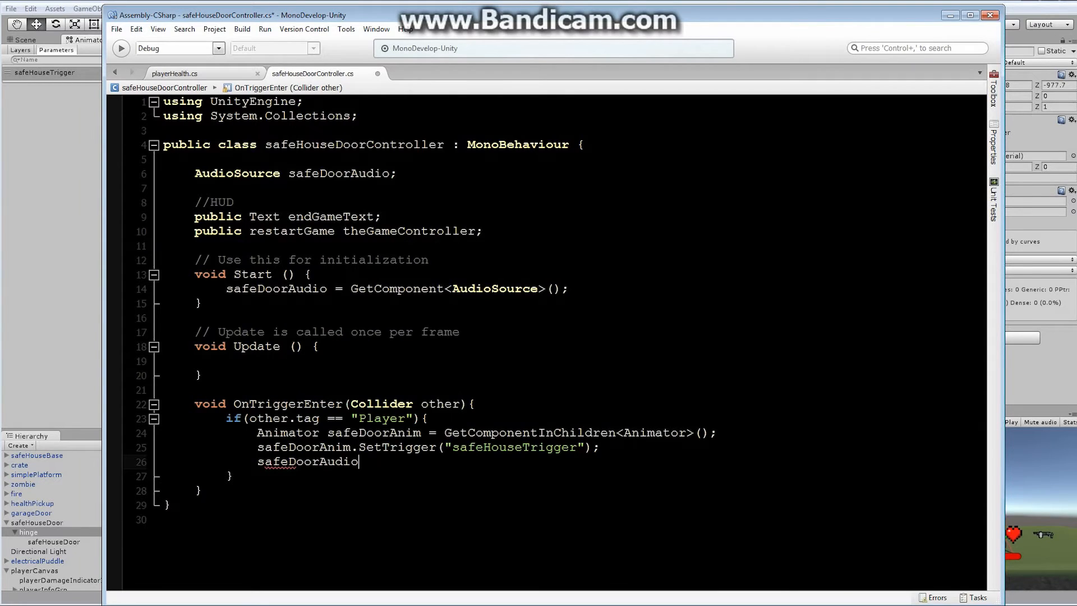
key(BackSpace)
text(.pl)
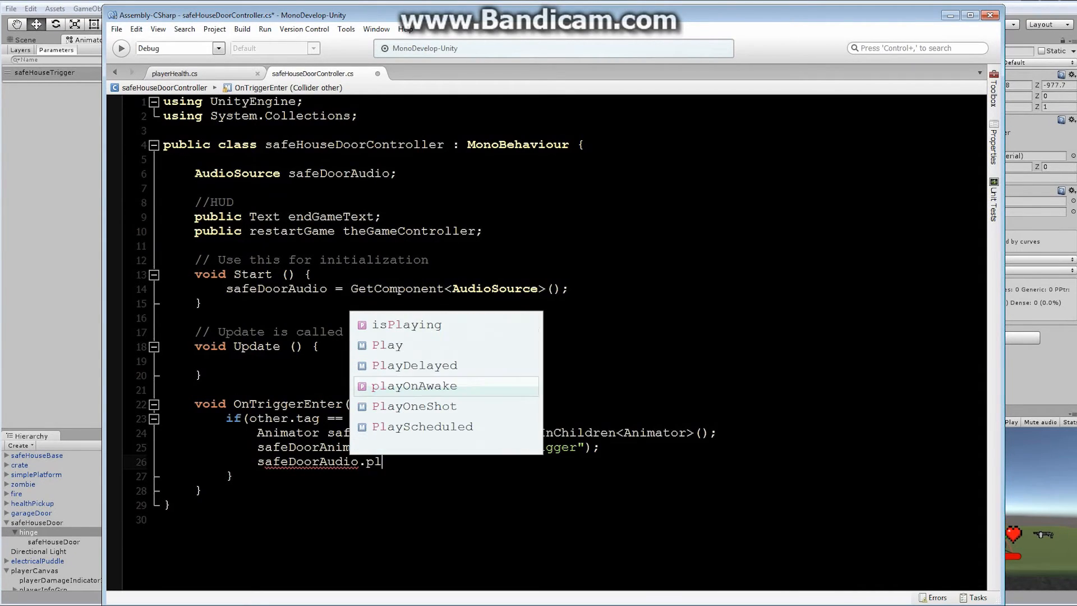
key(Up)
key(Up)
key(Return)
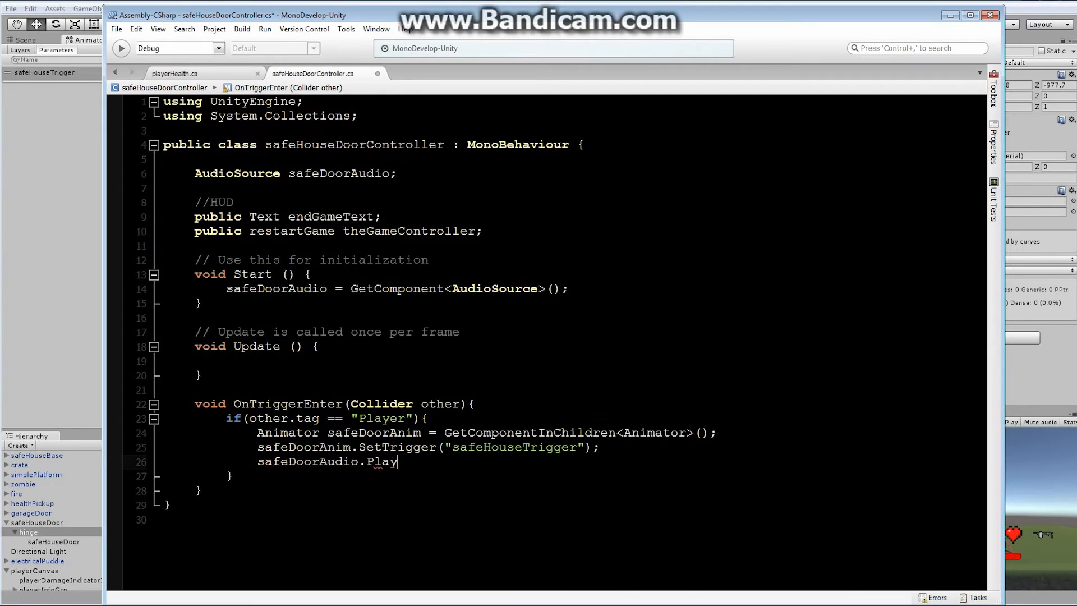
text(();)
Switch to Unity and examine the Audio Source settings on the safeHouseDoor object.
click(1027, 44)
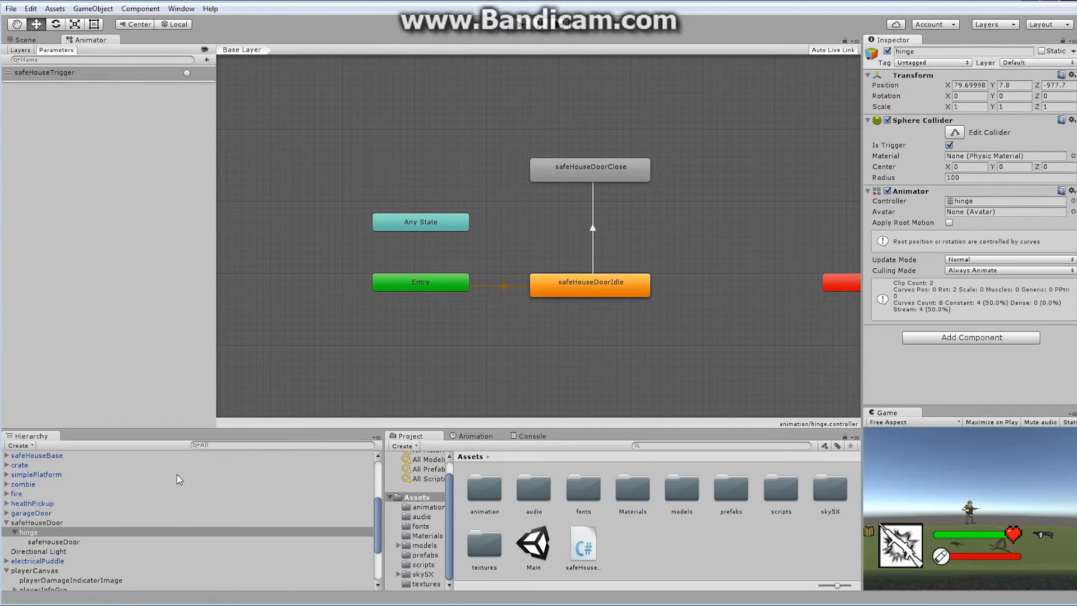
click(34, 523)
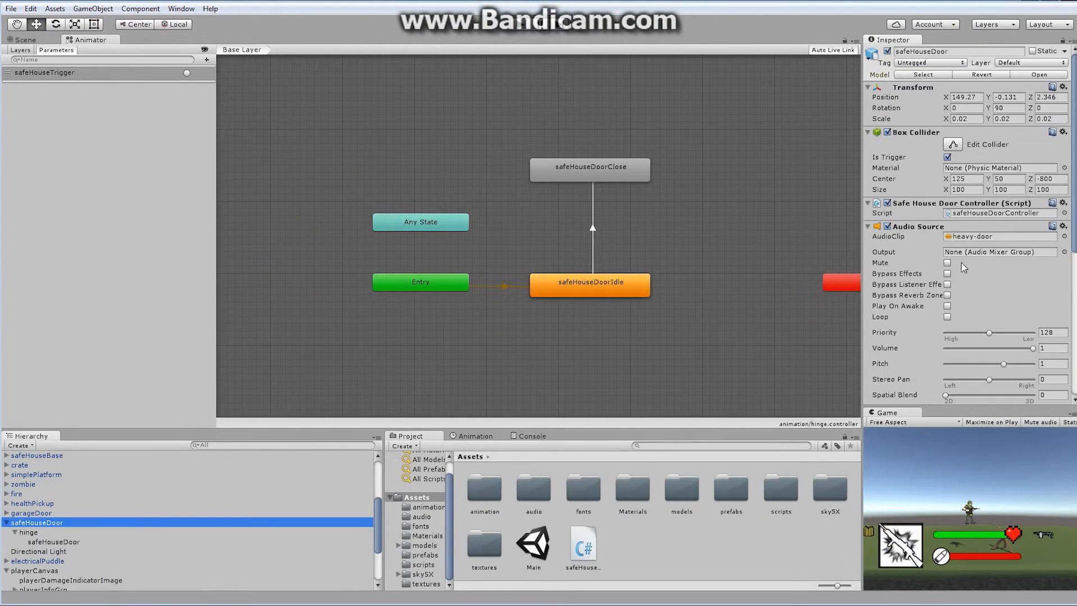
scroll(1068, 199, down, 5)
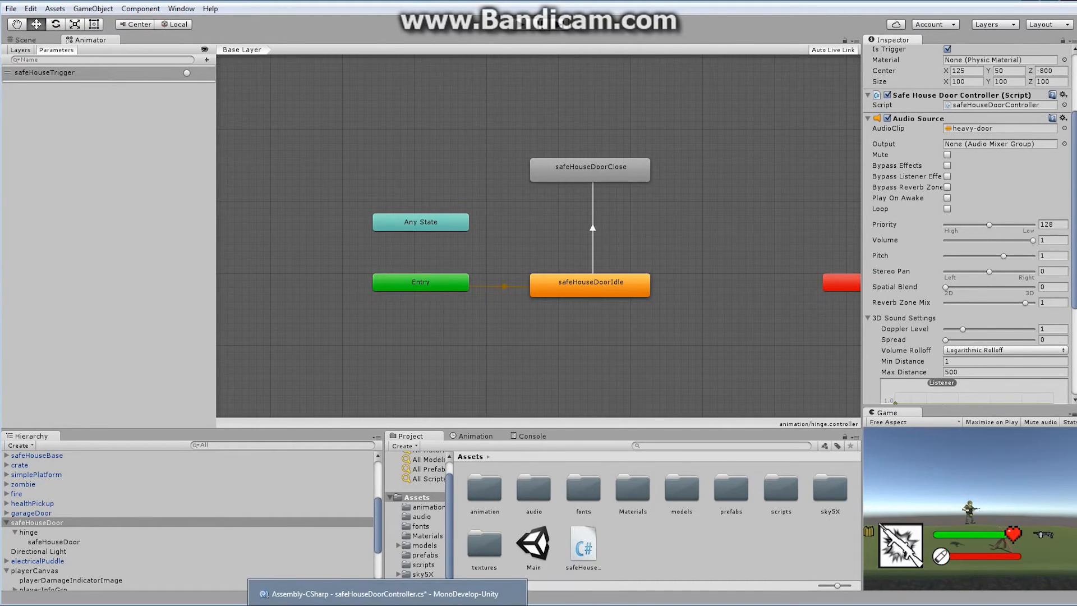
In MonoDevelop, copy the three end-game lines of makeDead in playerHealth.cs, from the endGameAnim declaration to theGameController.restartTheGame();.
click(417, 603)
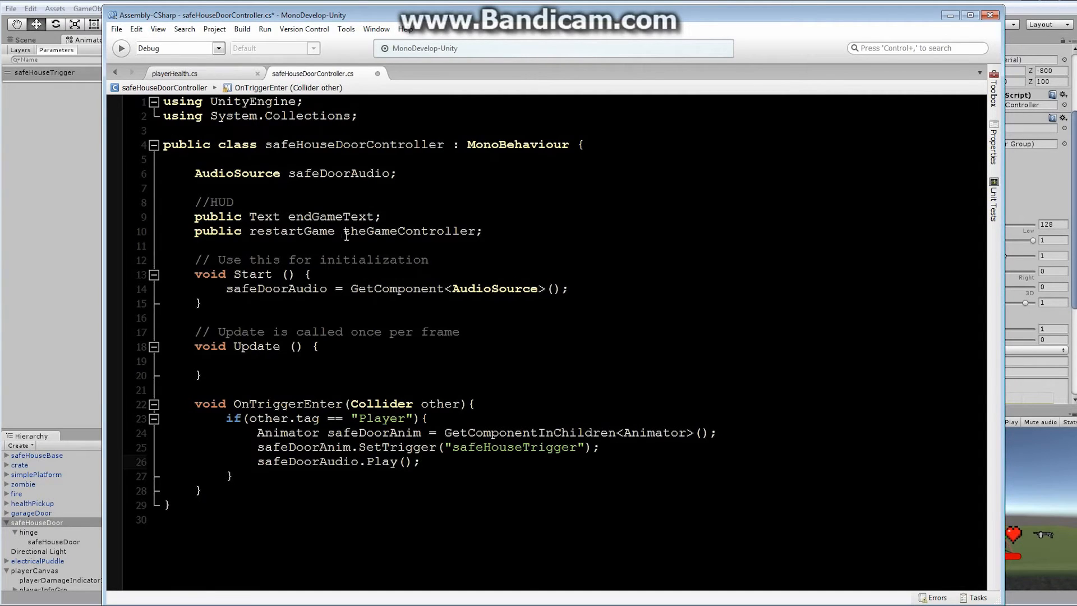
click(198, 74)
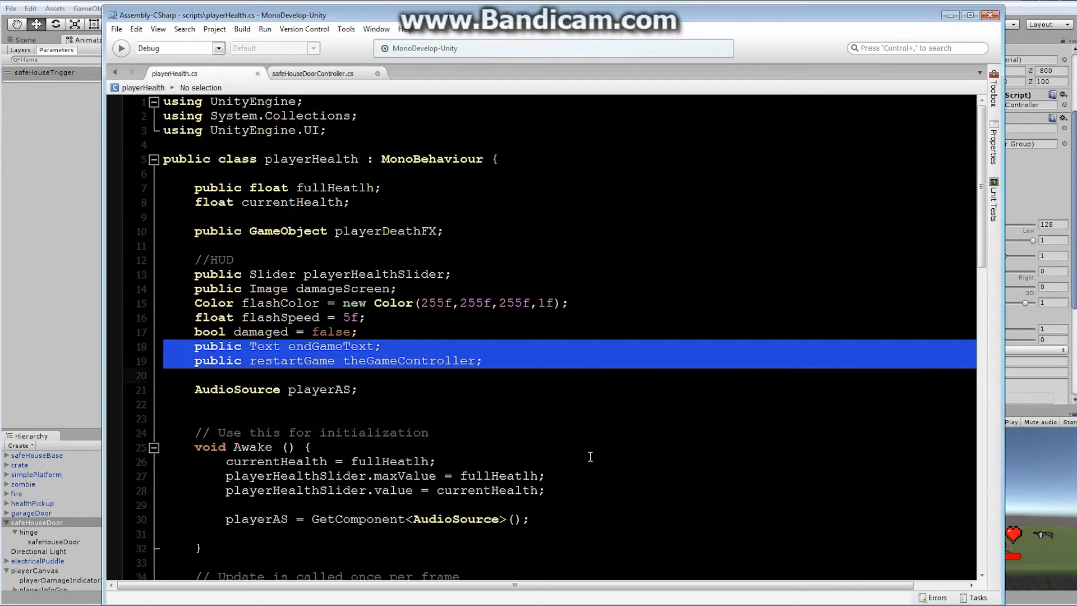
drag(979, 192, 979, 416)
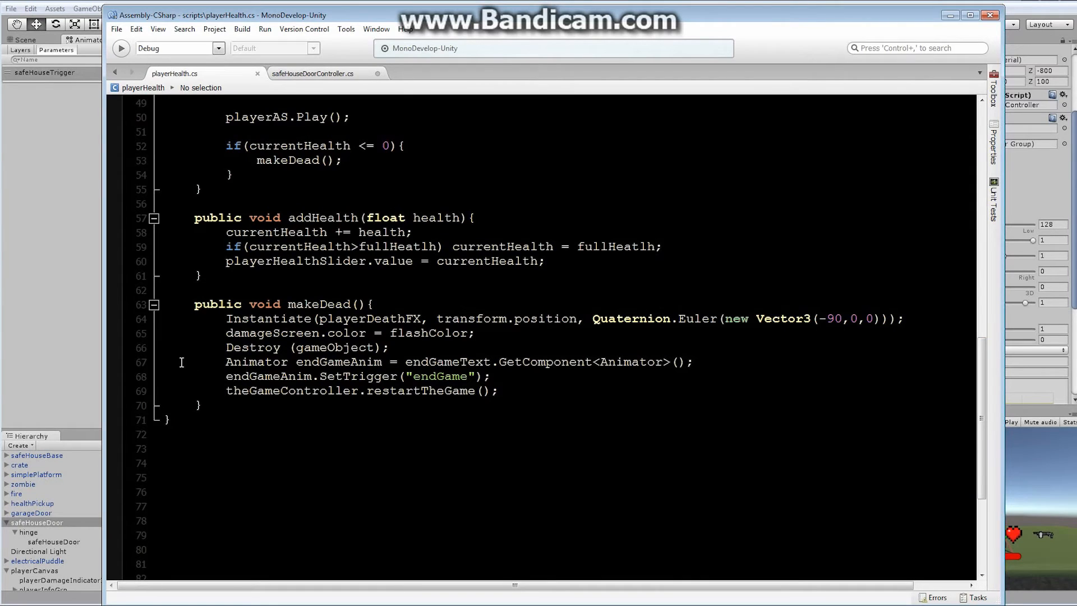
drag(163, 362, 500, 391)
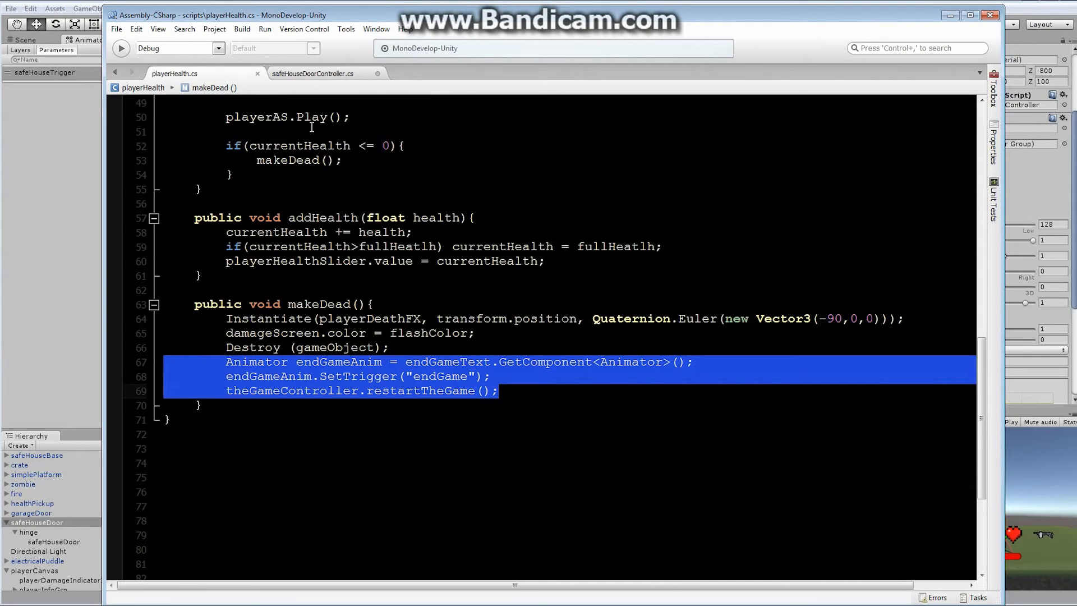
click(136, 30)
click(177, 86)
Paste the copied end-game lines below safeDoorAudio.Play(); in safeHouseDoorController.cs.
click(312, 75)
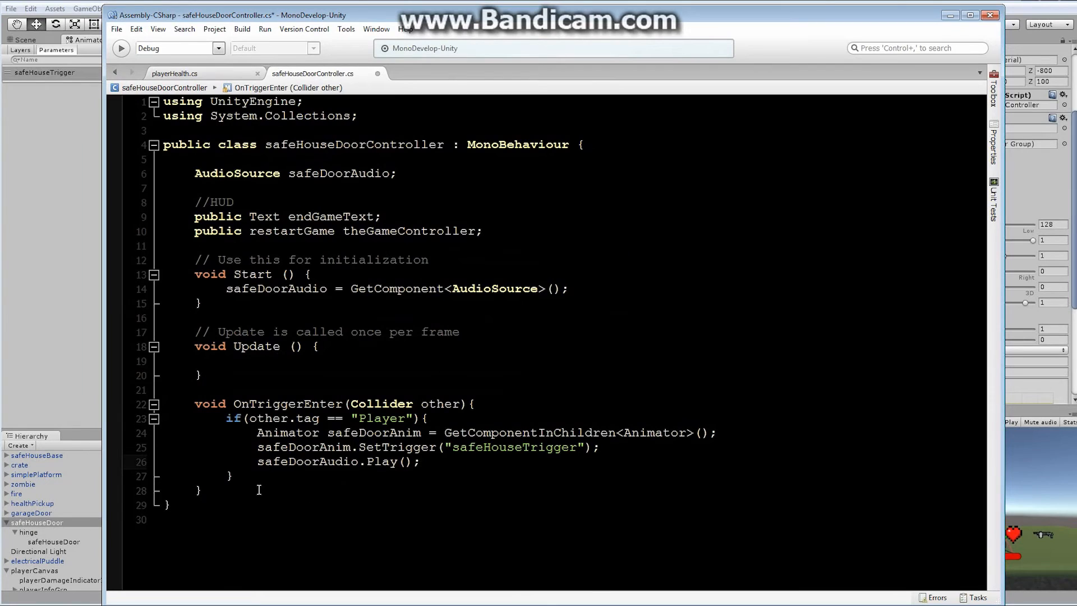
key(Return)
right_click(268, 476)
click(311, 490)
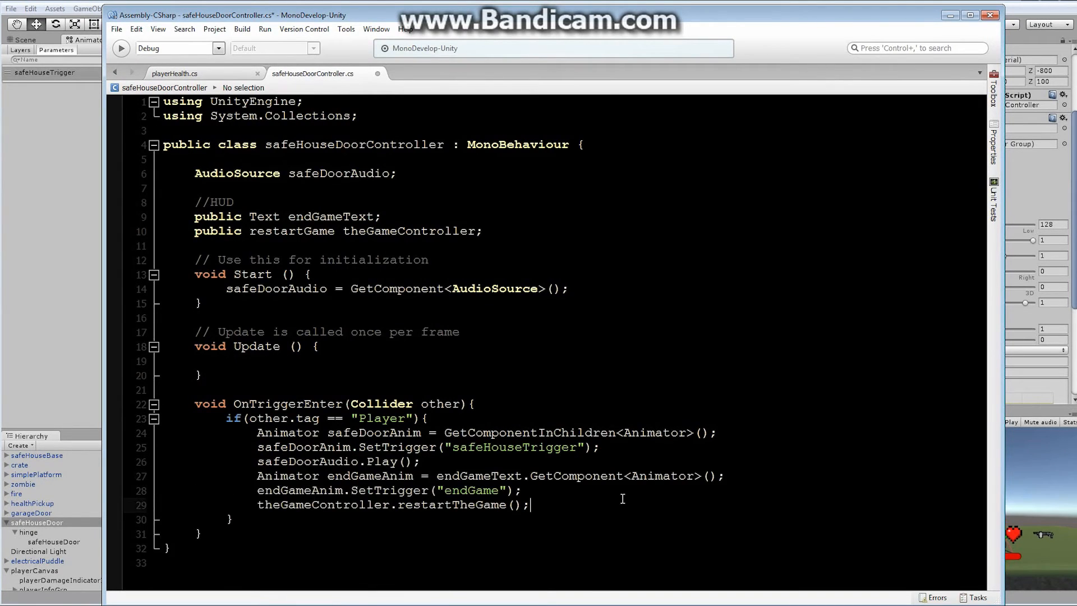
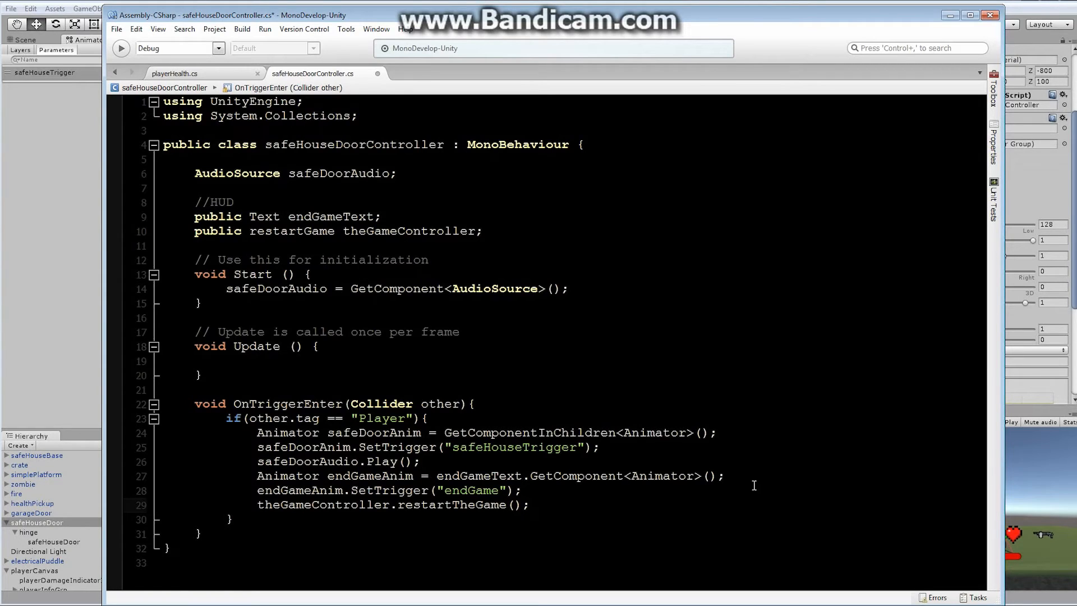
Insert endGameText.text = "Safe House"; between the audio line and the endGameAnim declaration, and save the script.
click(442, 465)
key(Return)
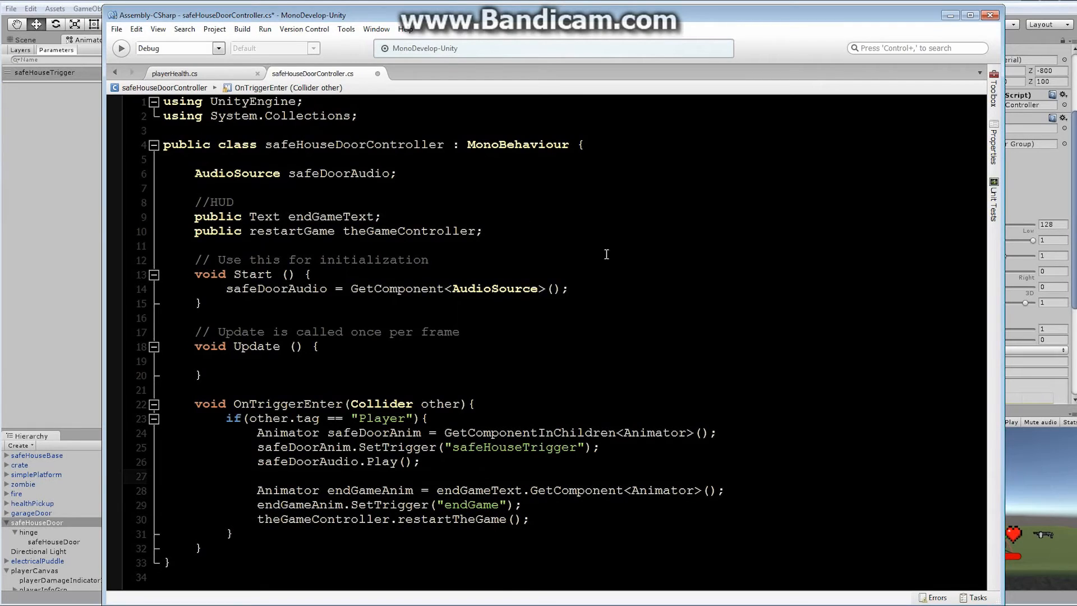
text(end)
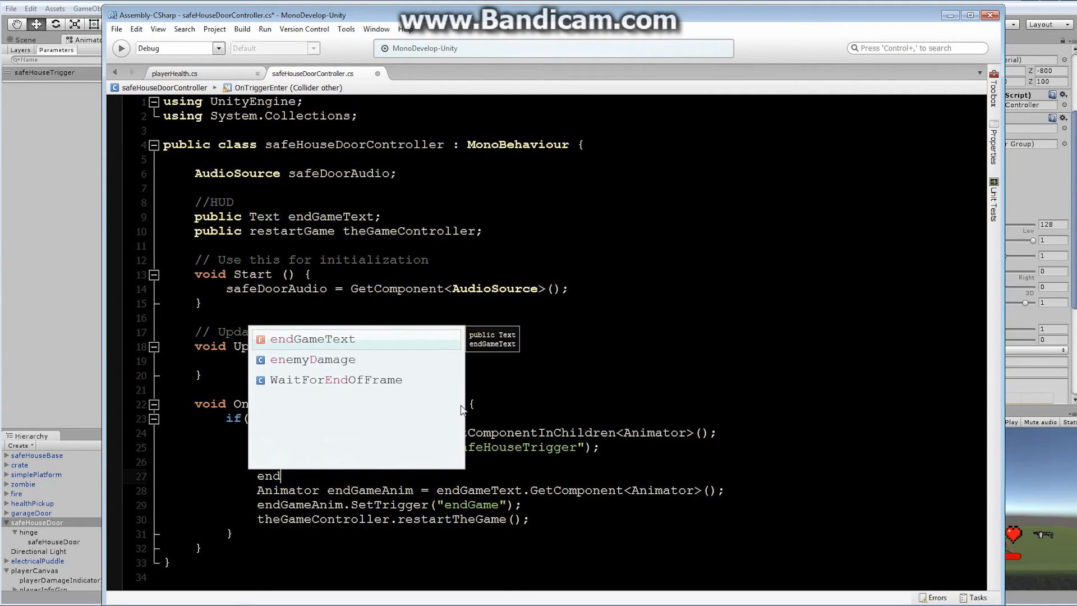
text(GameText.)
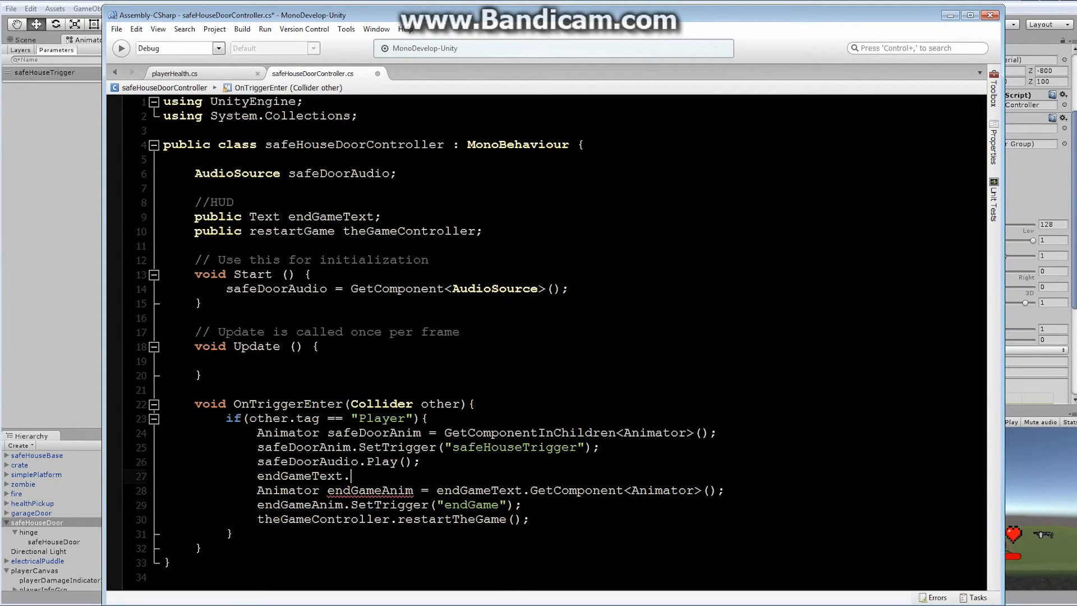
text(text = "S)
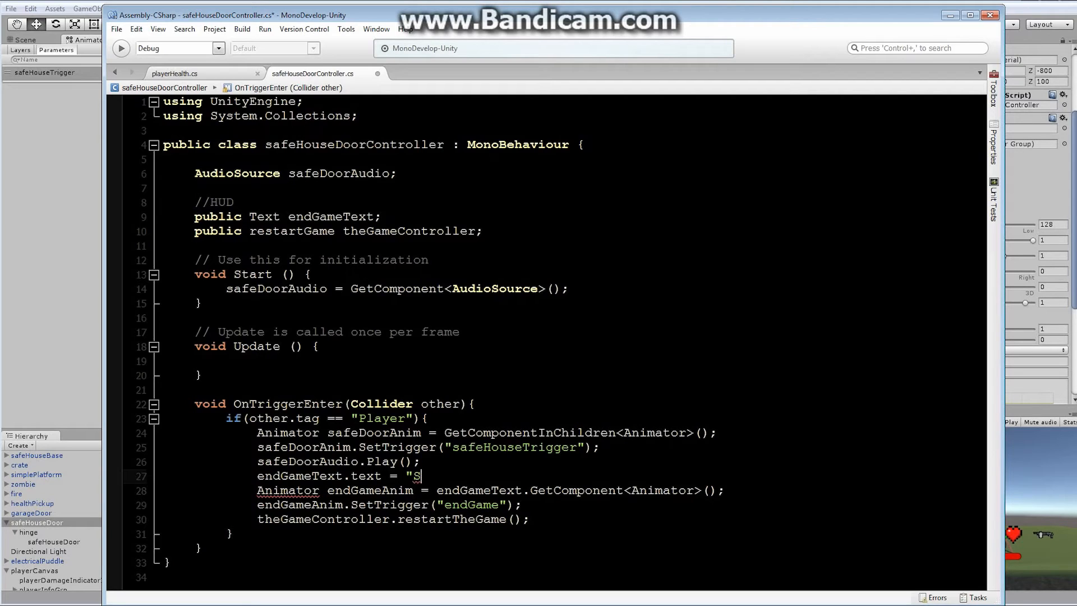
text(afe House";)
click(117, 29)
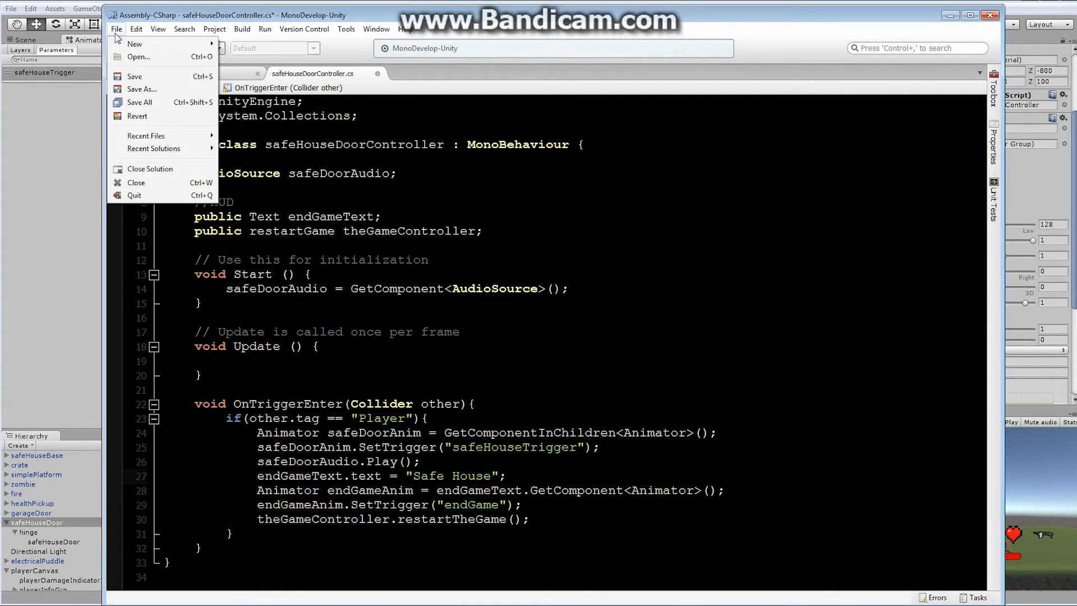
click(135, 77)
Switch to Unity, check safeHouseDoor's components, and read the full script error in the Console.
click(1015, 17)
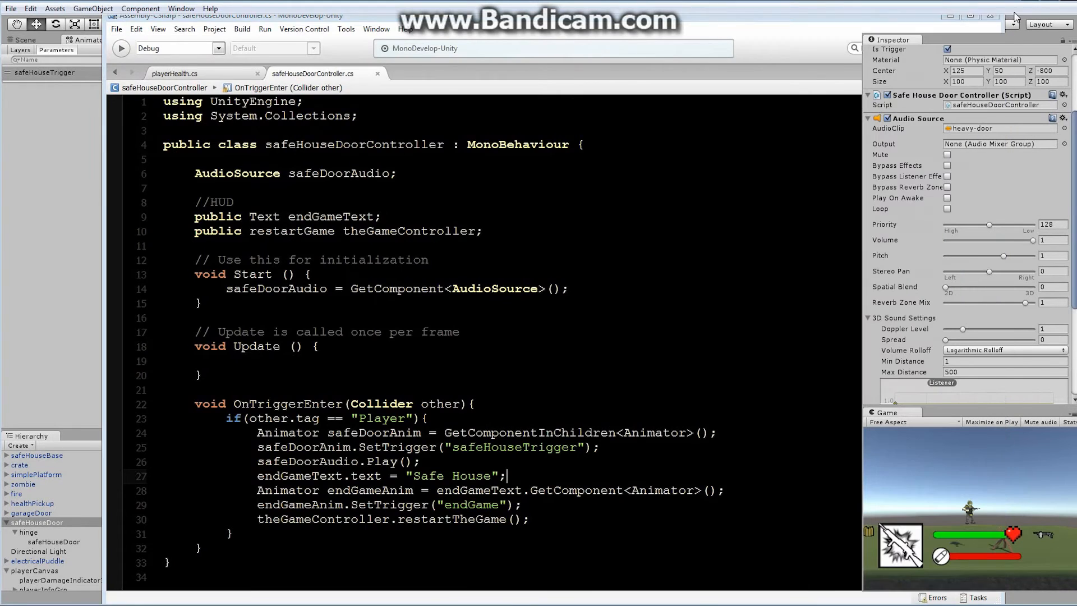
click(55, 524)
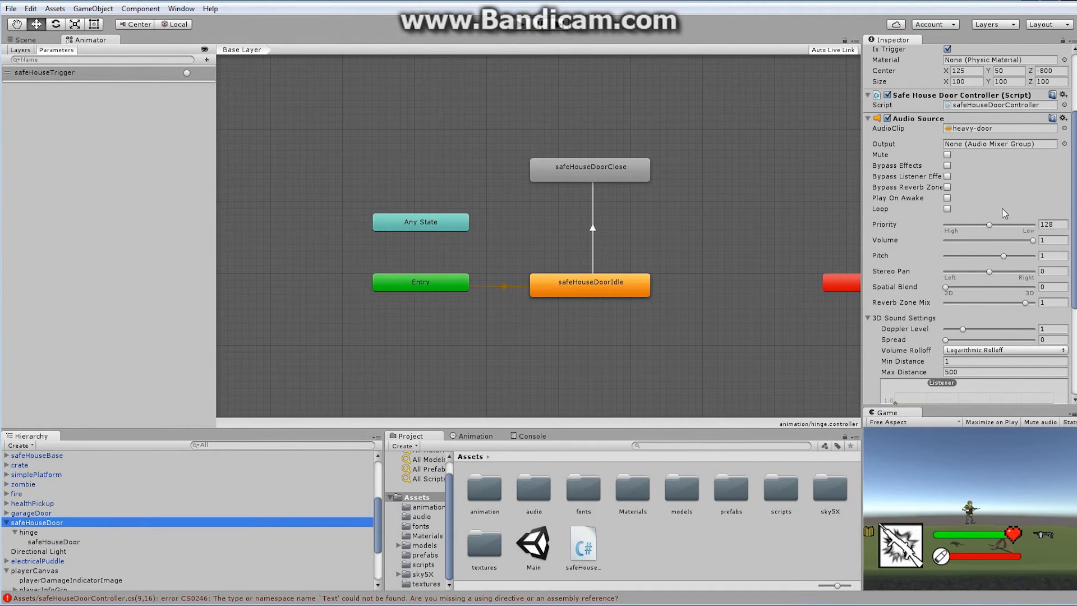
drag(1074, 145, 1075, 240)
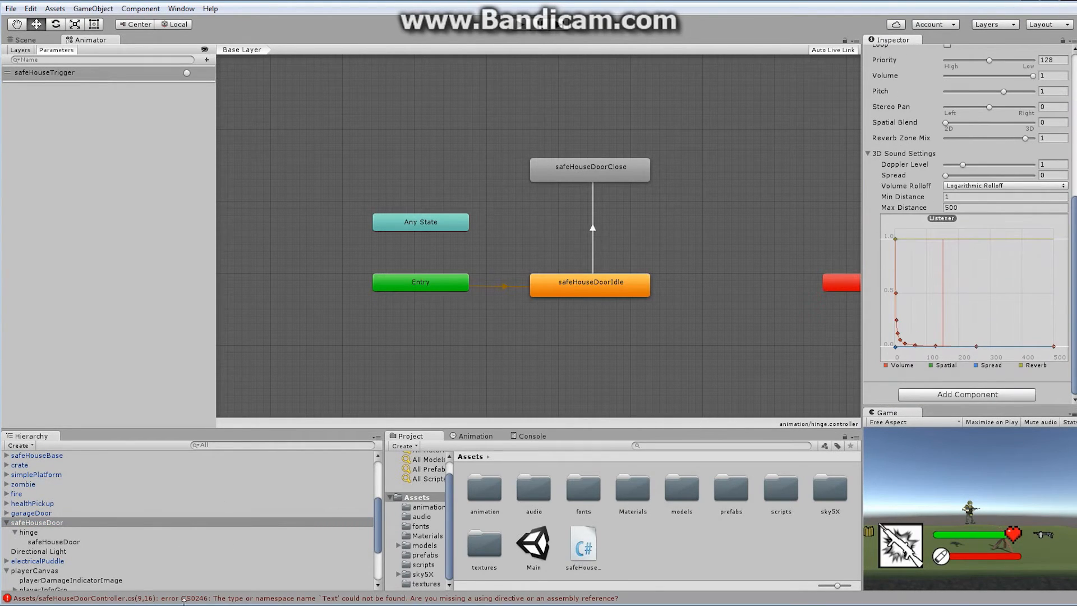
click(540, 439)
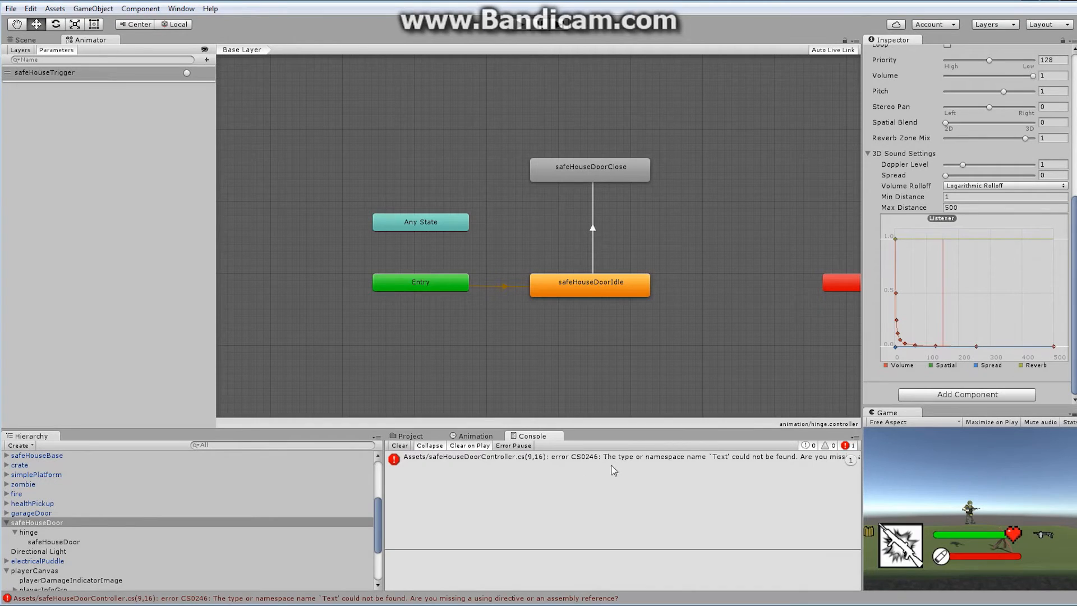
click(697, 460)
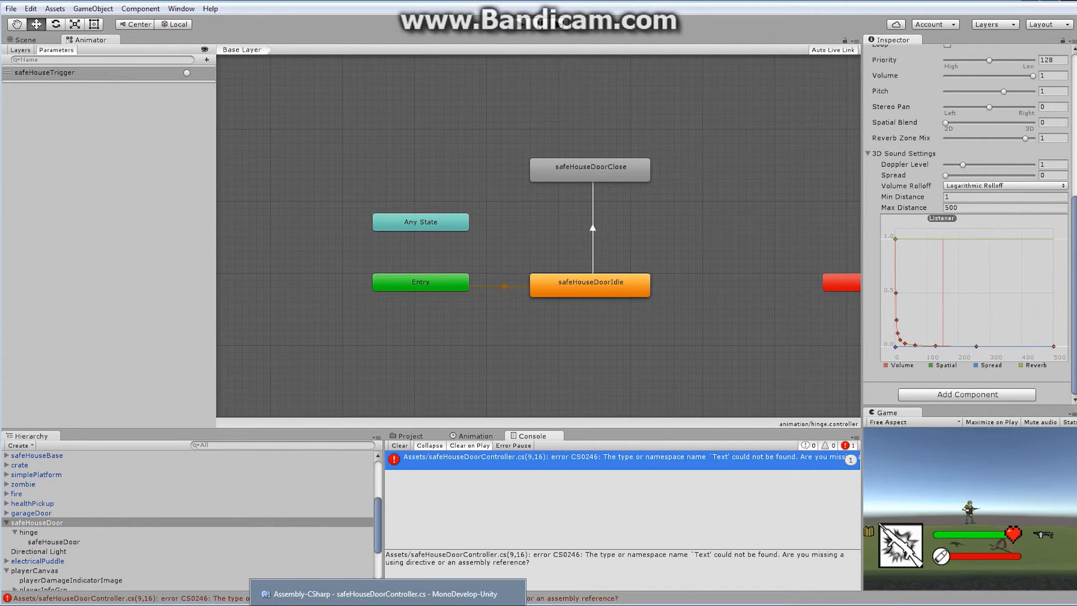
In MonoDevelop, add using UnityEngine.UI; below the System.Collections directive in safeHouseDoorController.cs and save the script.
click(380, 594)
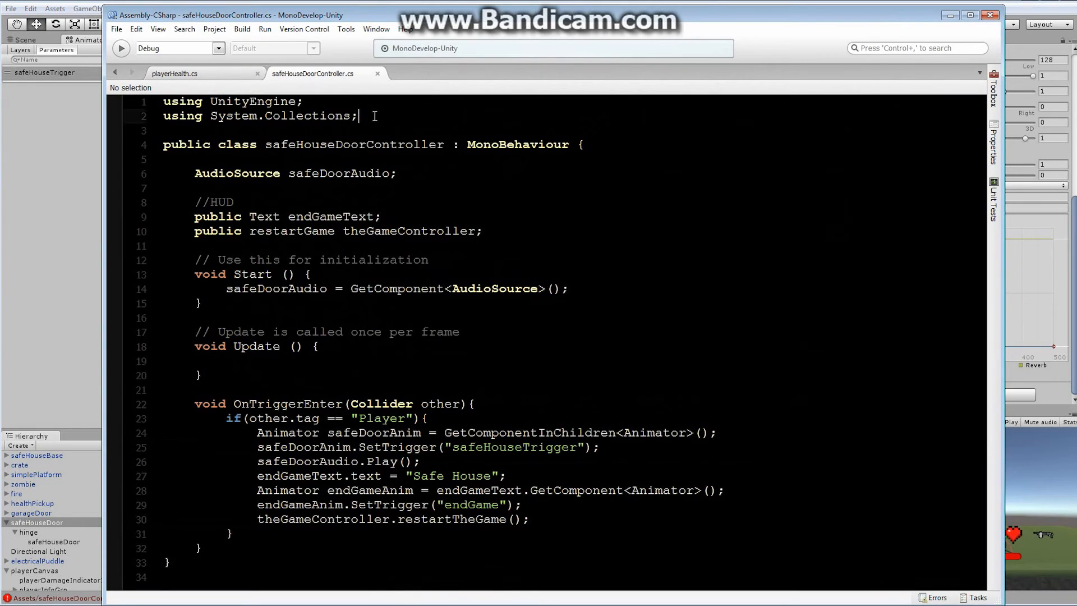
key(Return)
text(using )
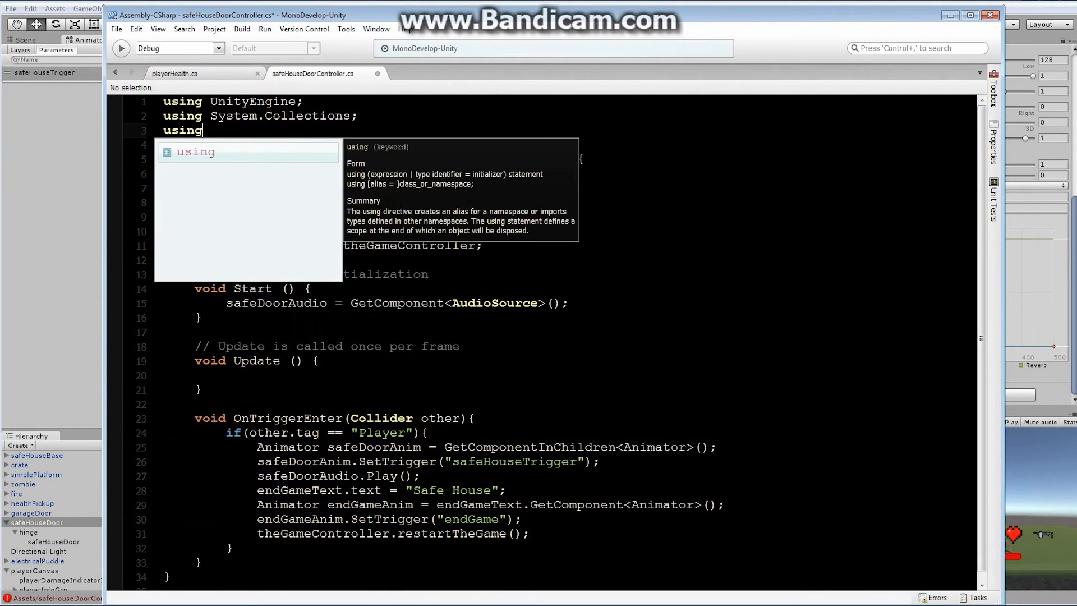
text(u)
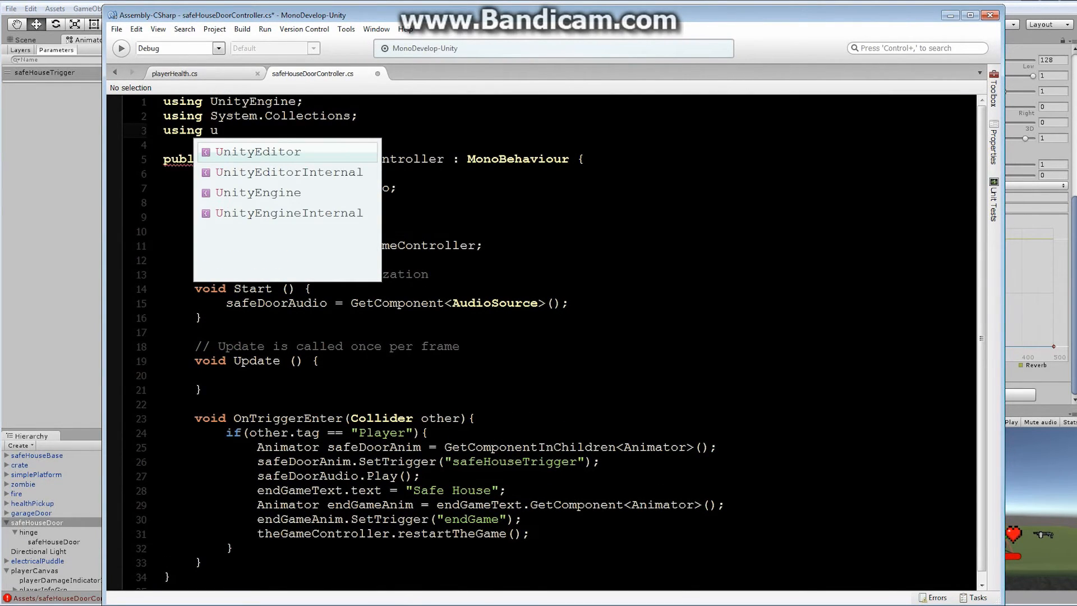
key(Down)
key(Down)
key(Return)
text(.)
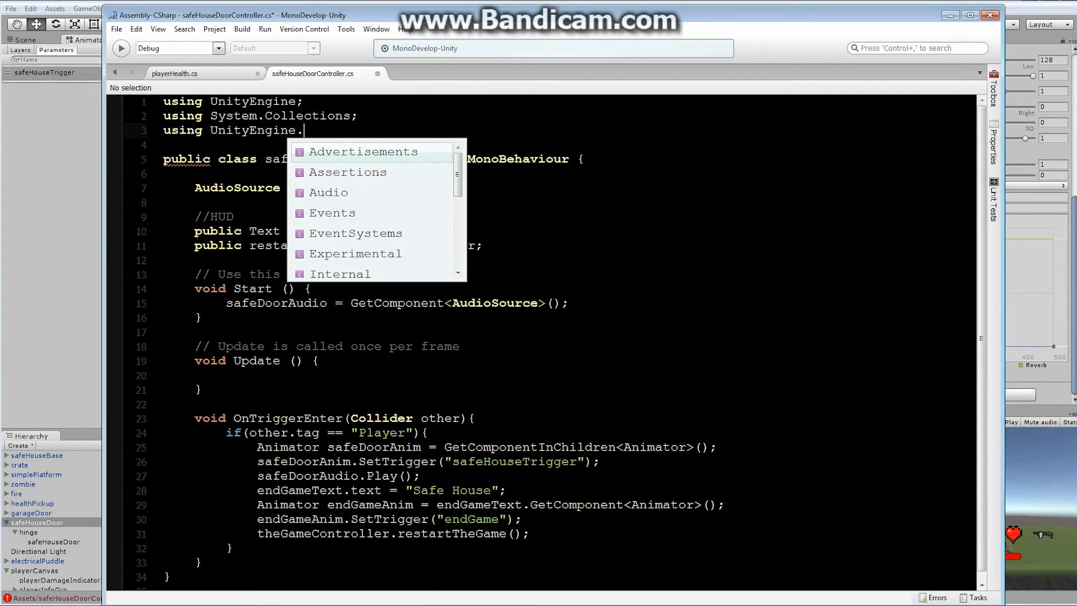
text(UI;)
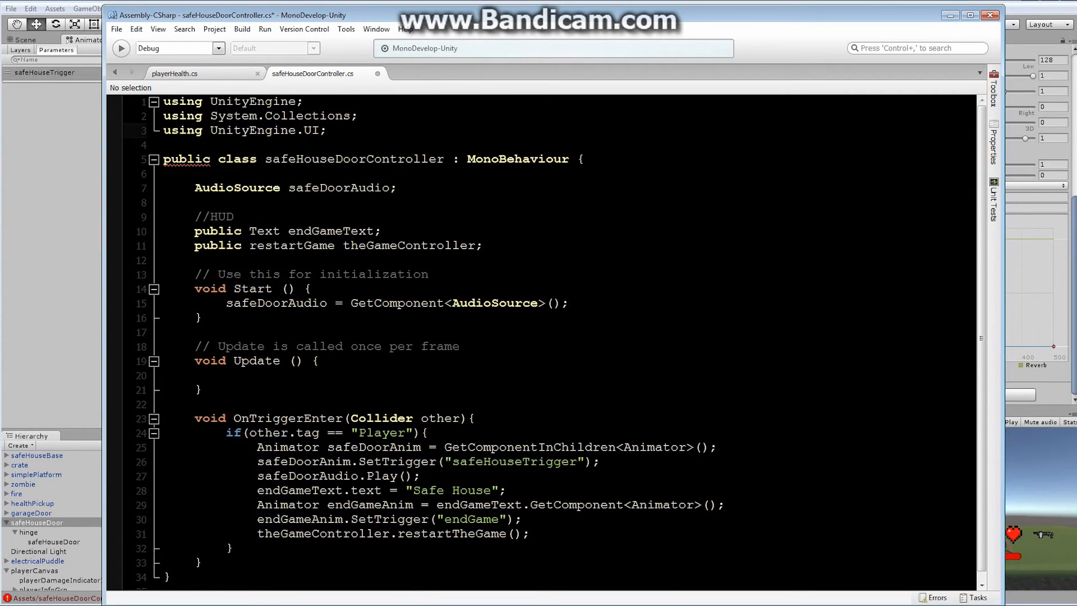
click(117, 28)
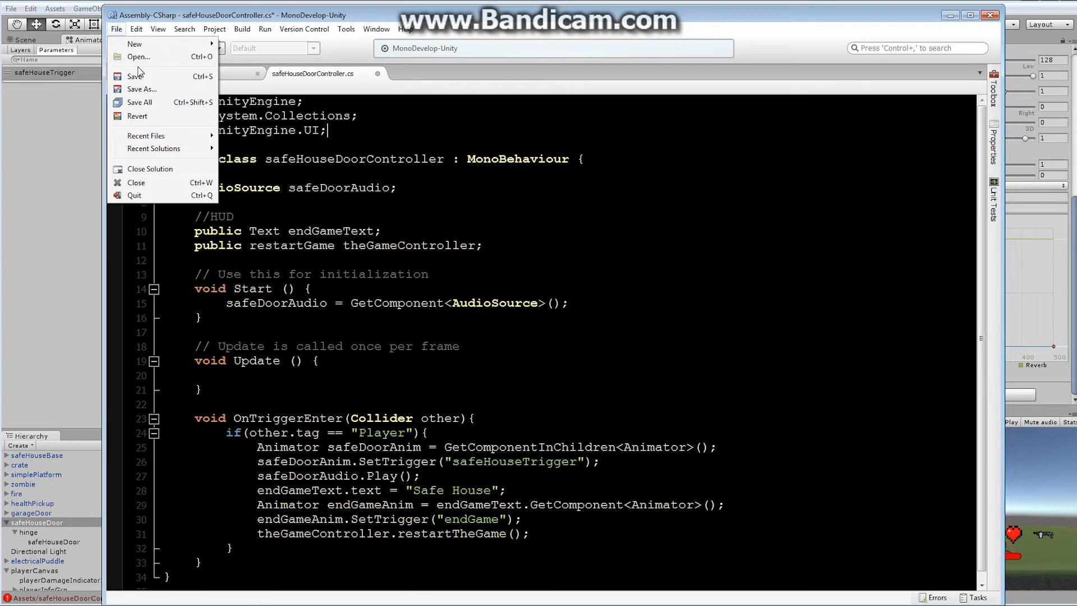
click(126, 81)
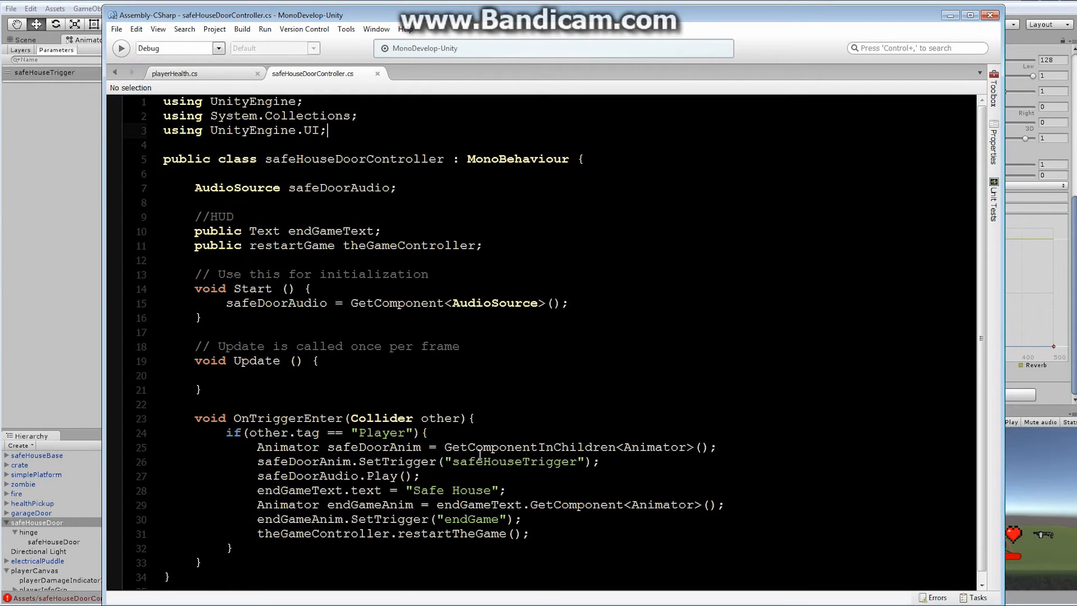
In Unity, assign endGameText and gameController to the End Game Text and The Game Controller references of safeHouseDoor's controller script.
click(1046, 13)
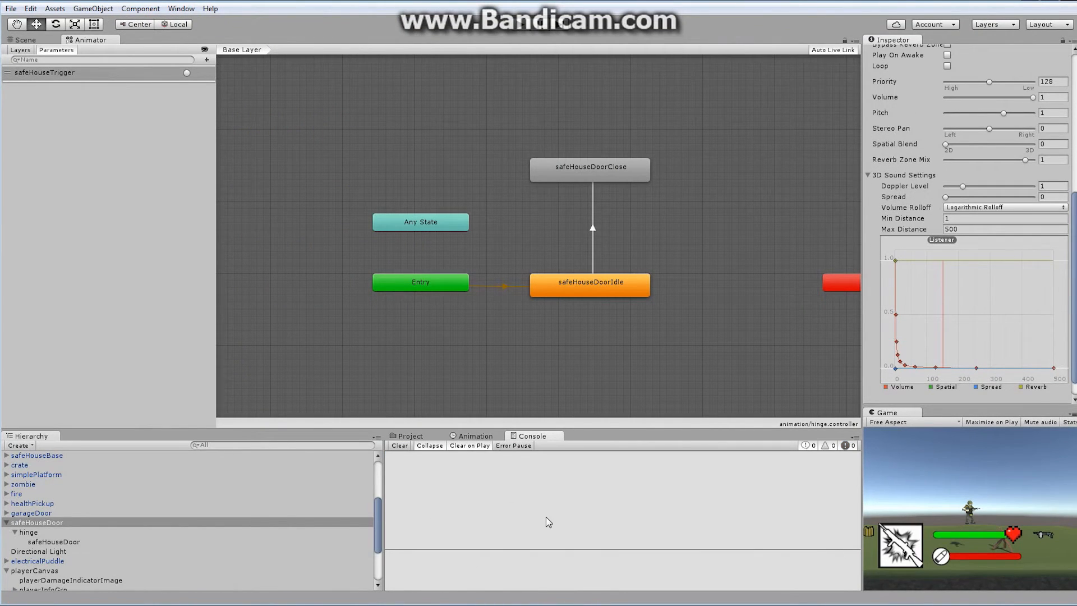
scroll(897, 180, up, 8)
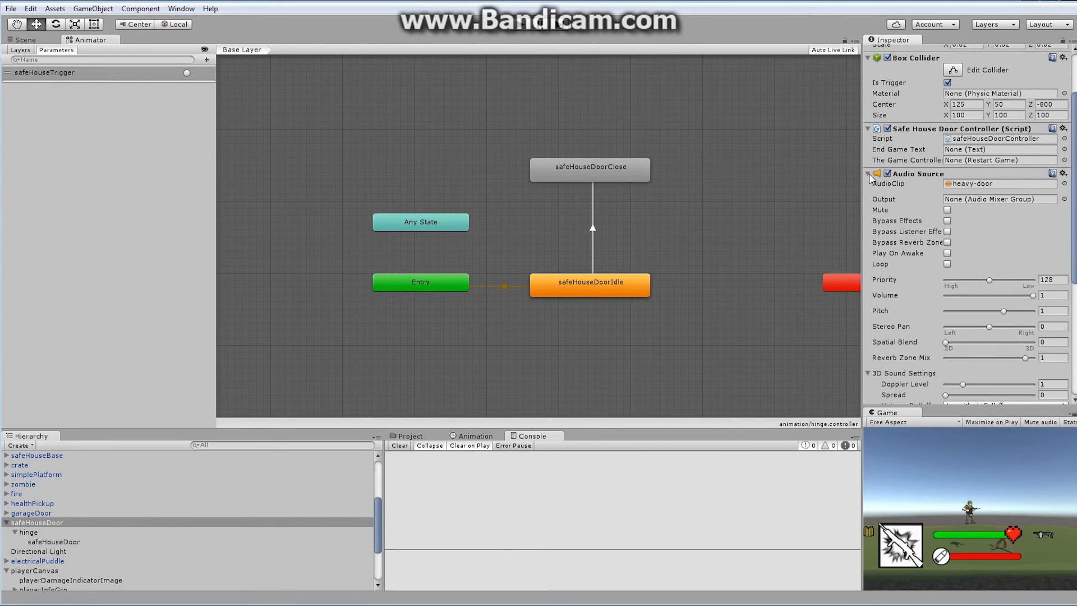
click(870, 174)
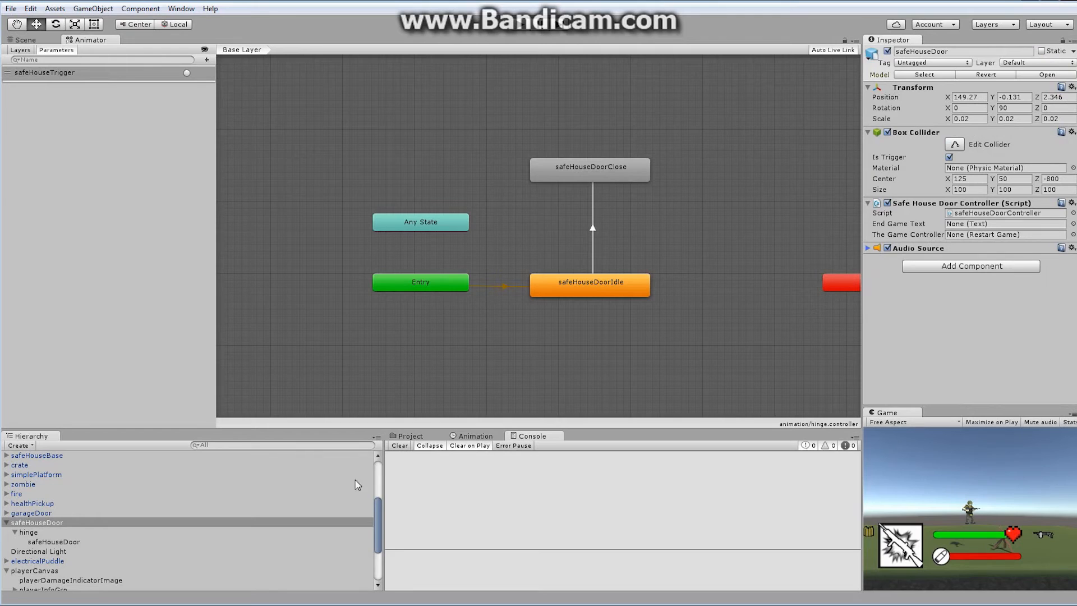
drag(380, 514, 378, 548)
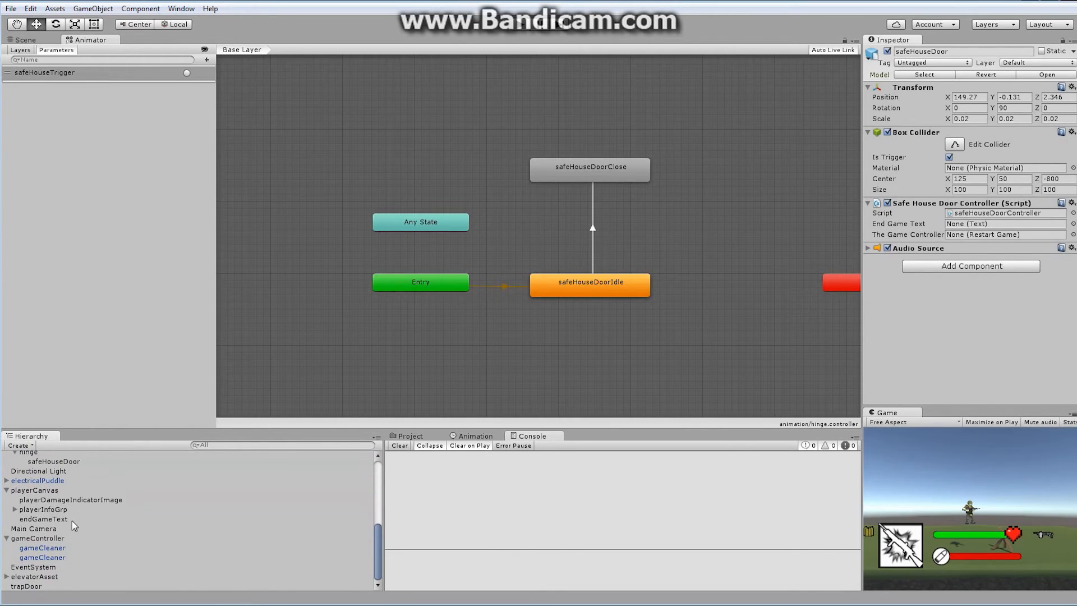
drag(72, 519, 971, 223)
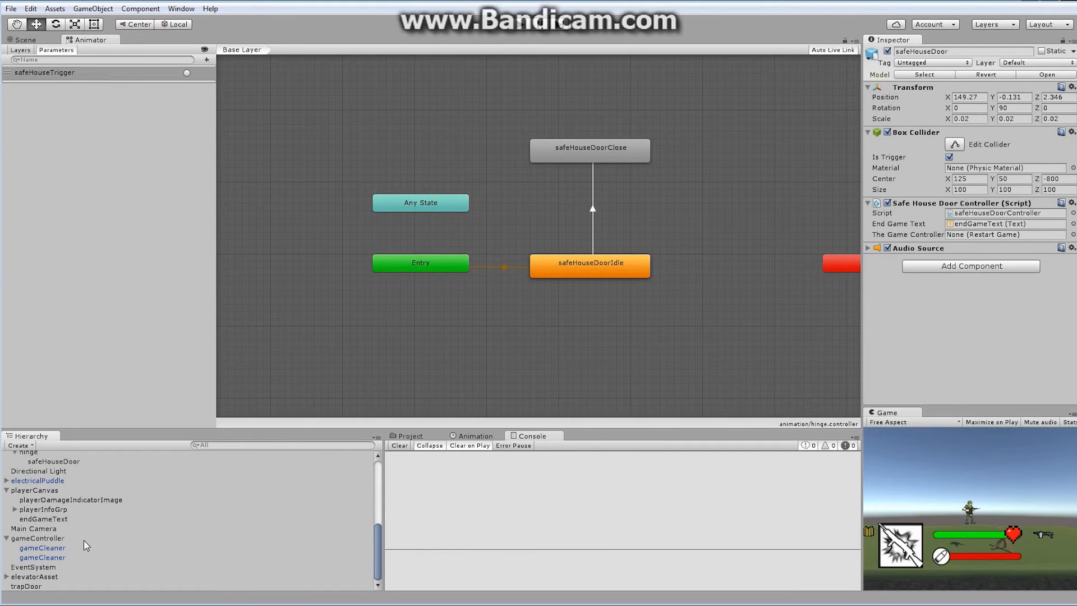
drag(56, 541, 983, 234)
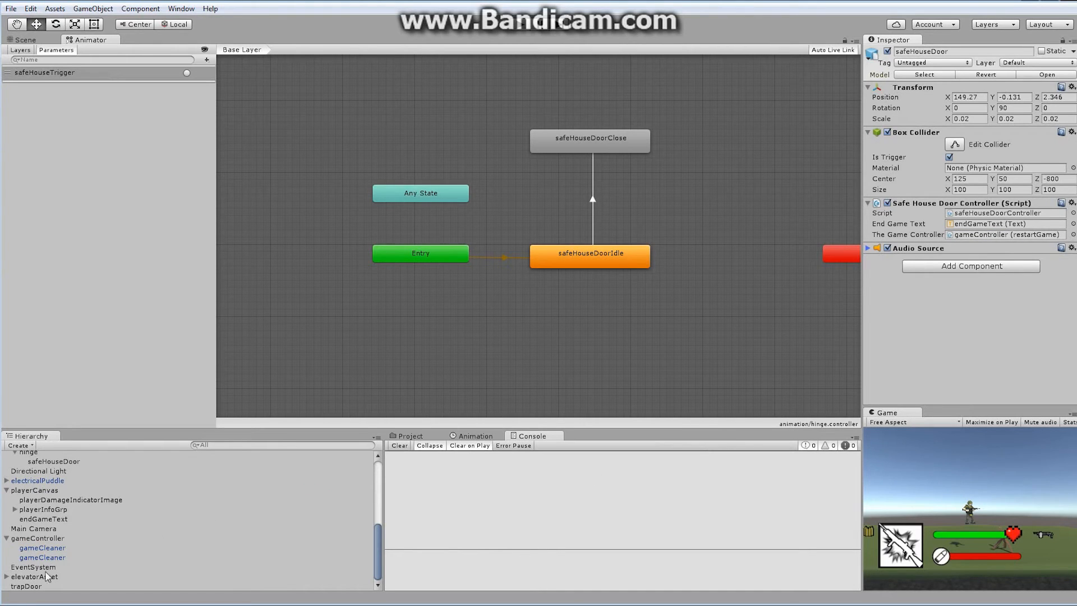
click(55, 540)
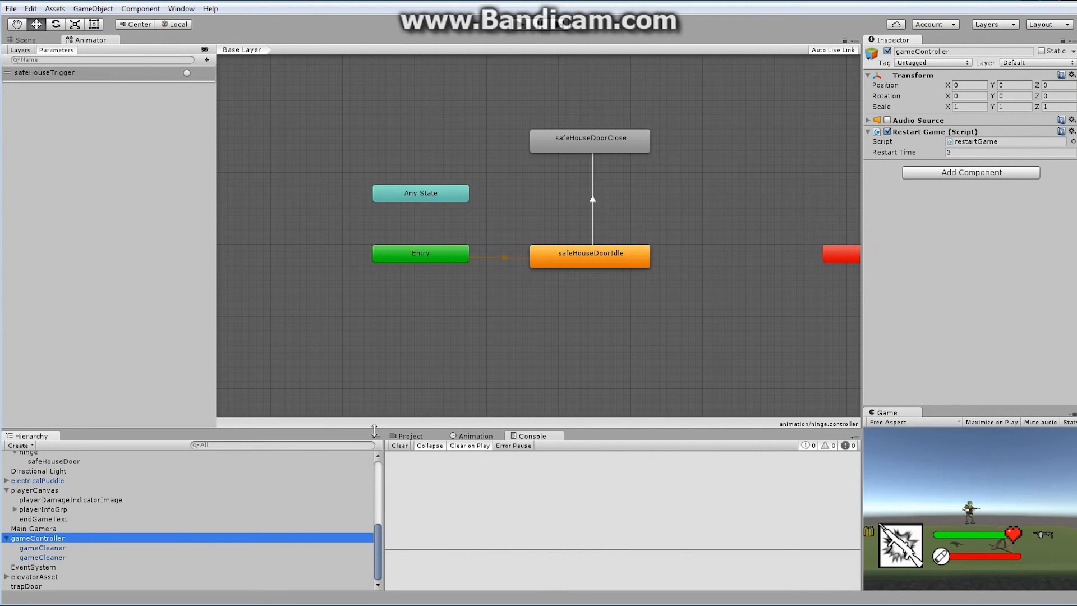
Briefly run and stop the game, and enable Maximize on Play for the Game view.
click(520, 27)
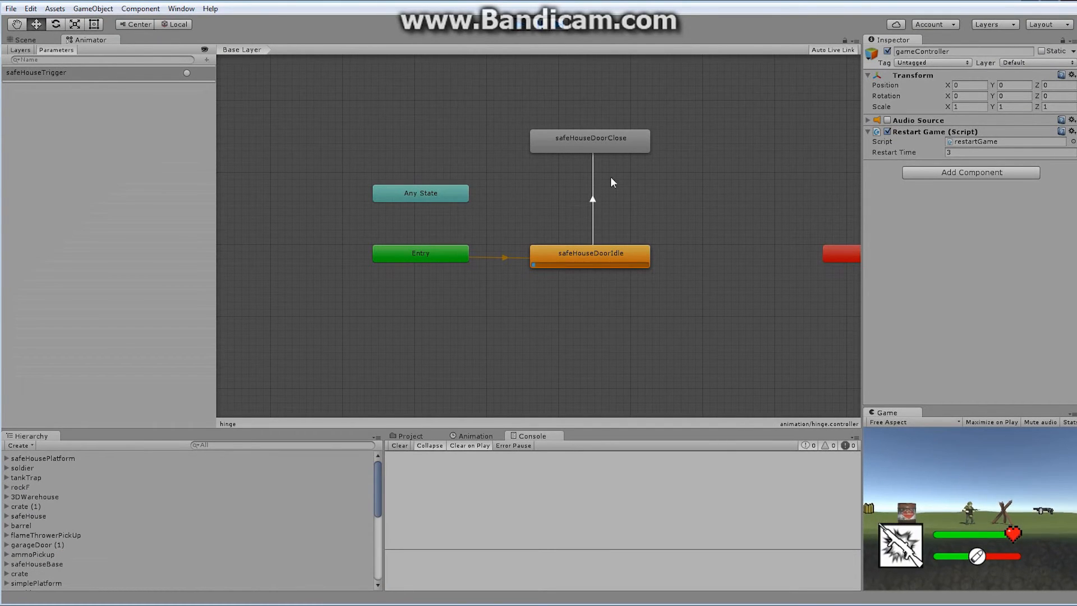
click(517, 28)
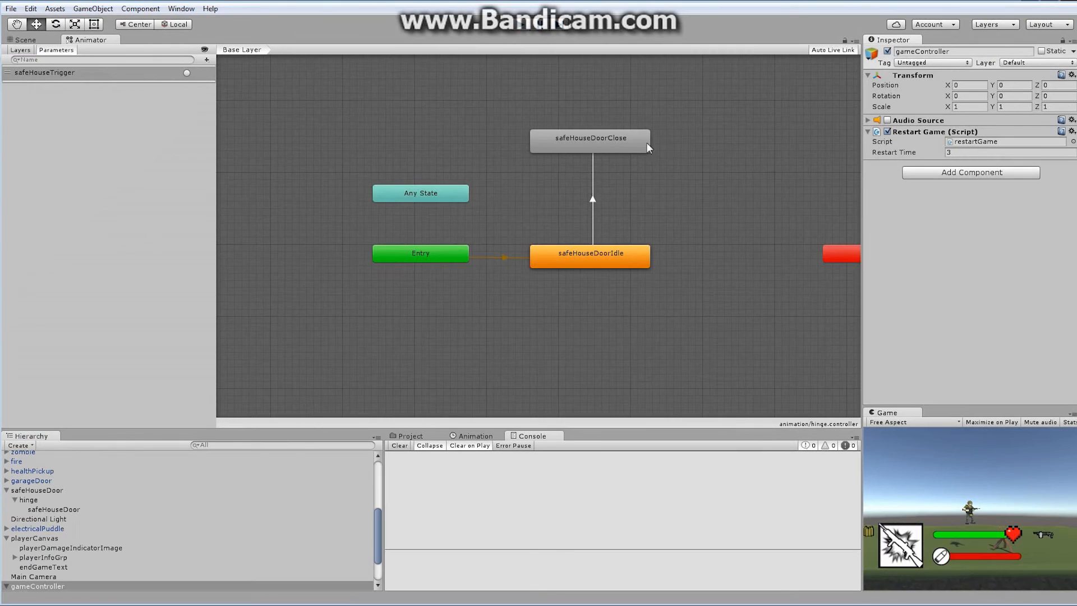
click(1002, 422)
Playtest the level by running the soldier through the warehouse to the safe house to test the door's end-game sequence, and stop the game.
click(520, 27)
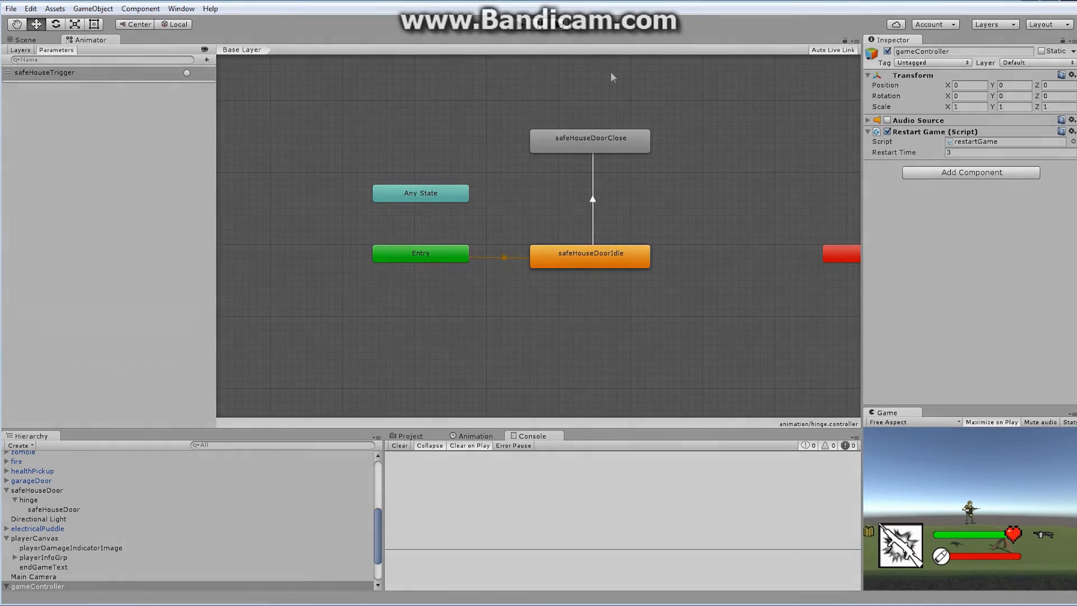
key(d)
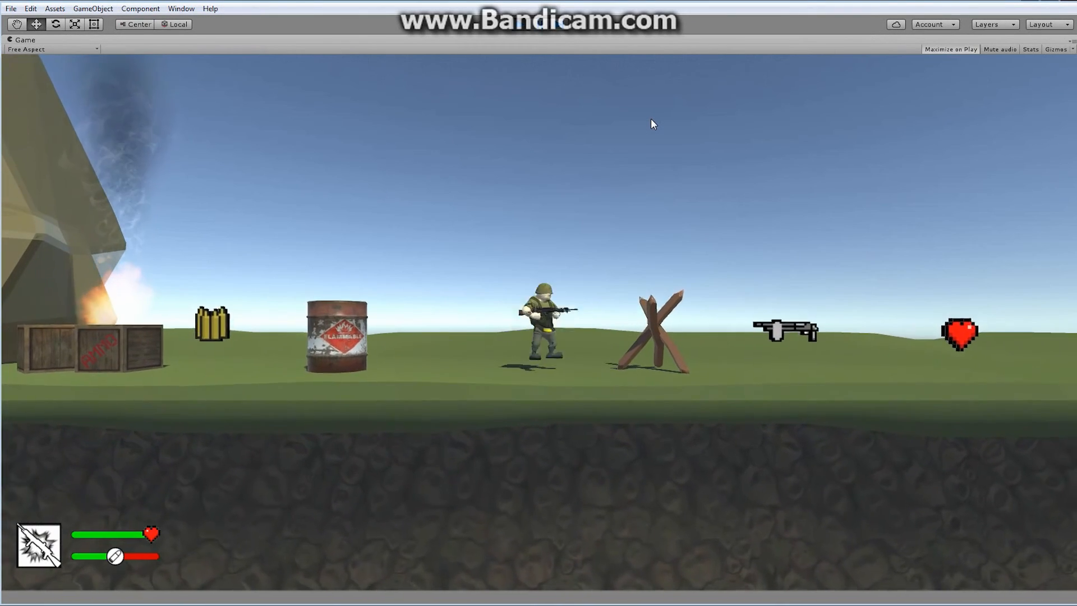
key(space)
click(650, 119)
click(651, 119)
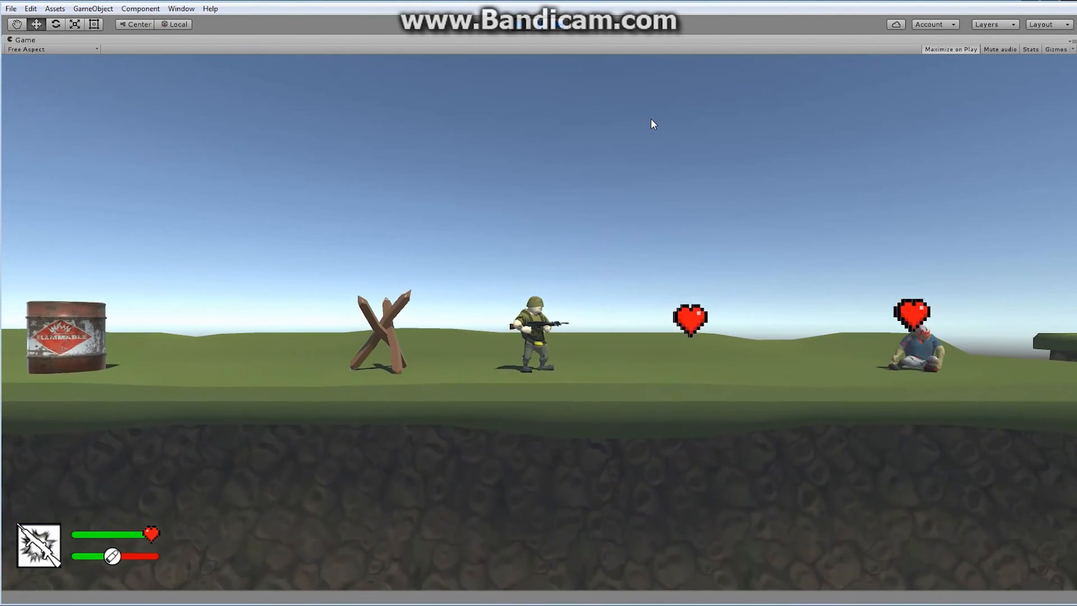
key(d)
key(space)
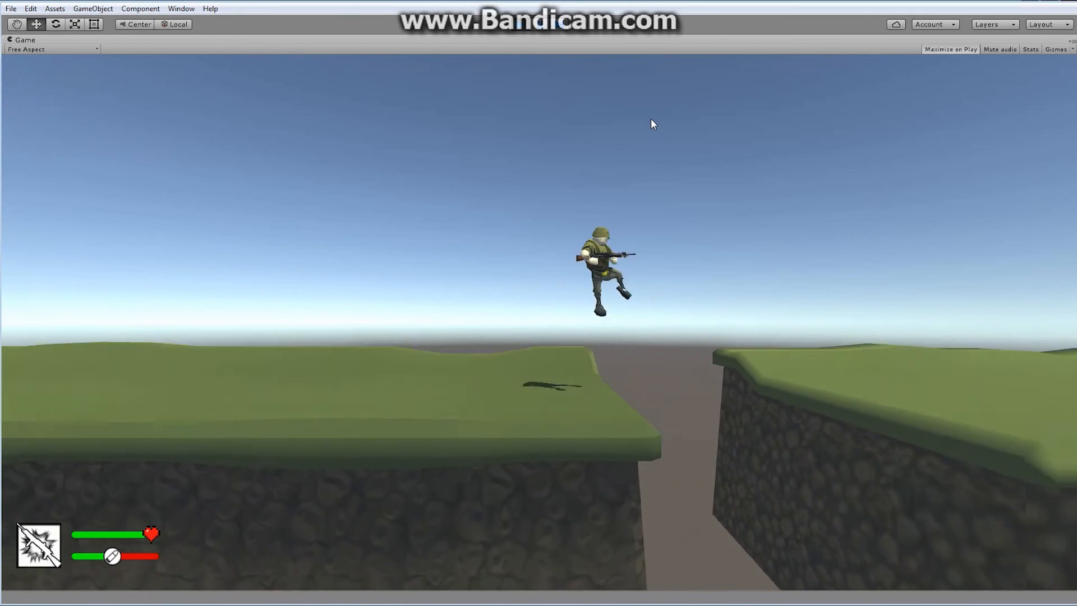
key(d)
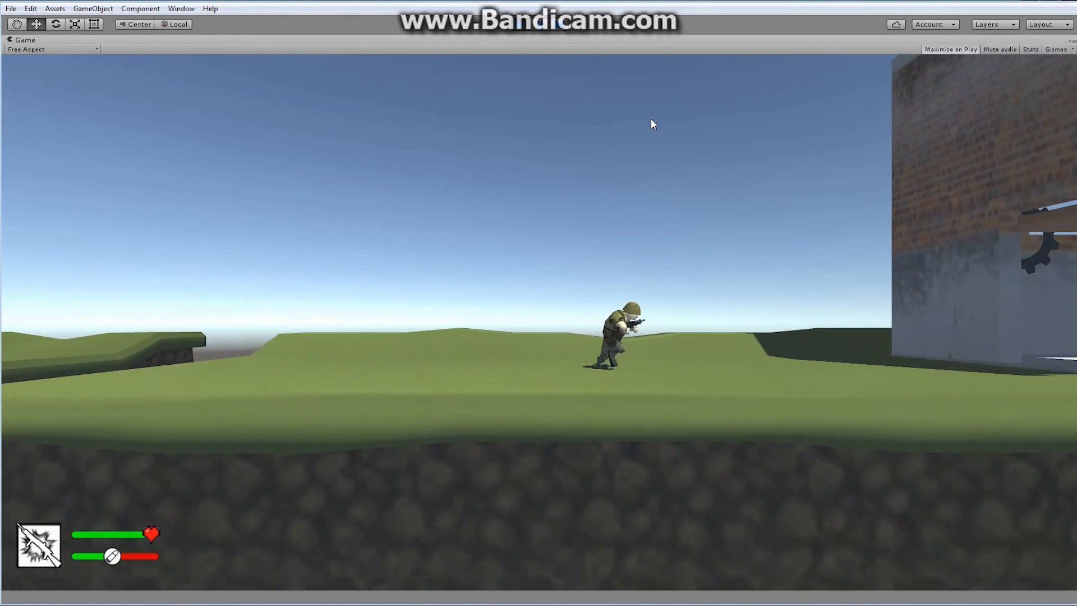
key(d)
key(space)
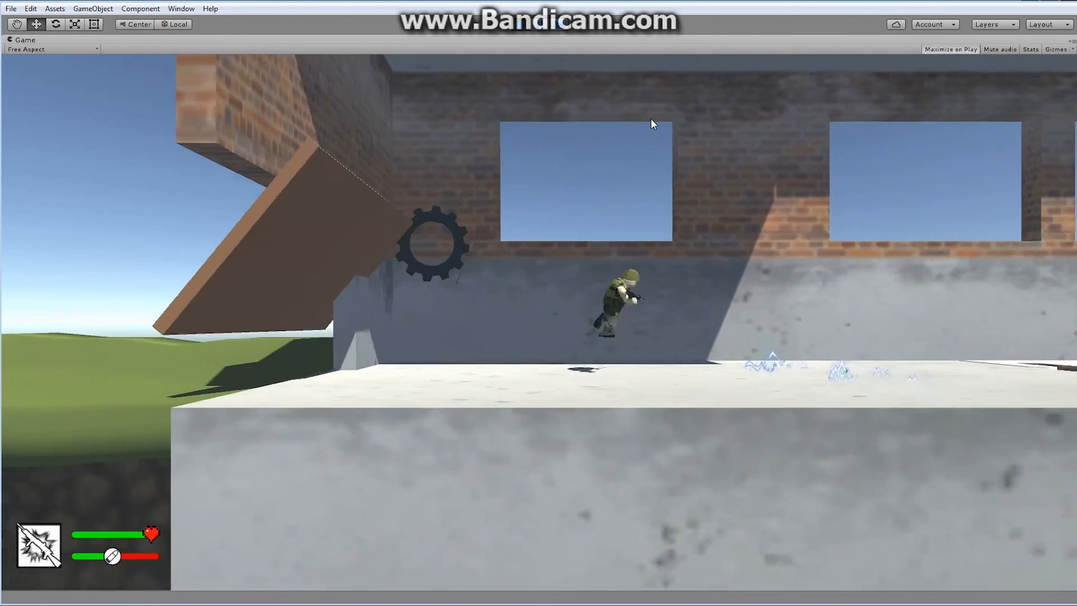
key(d)
key(space)
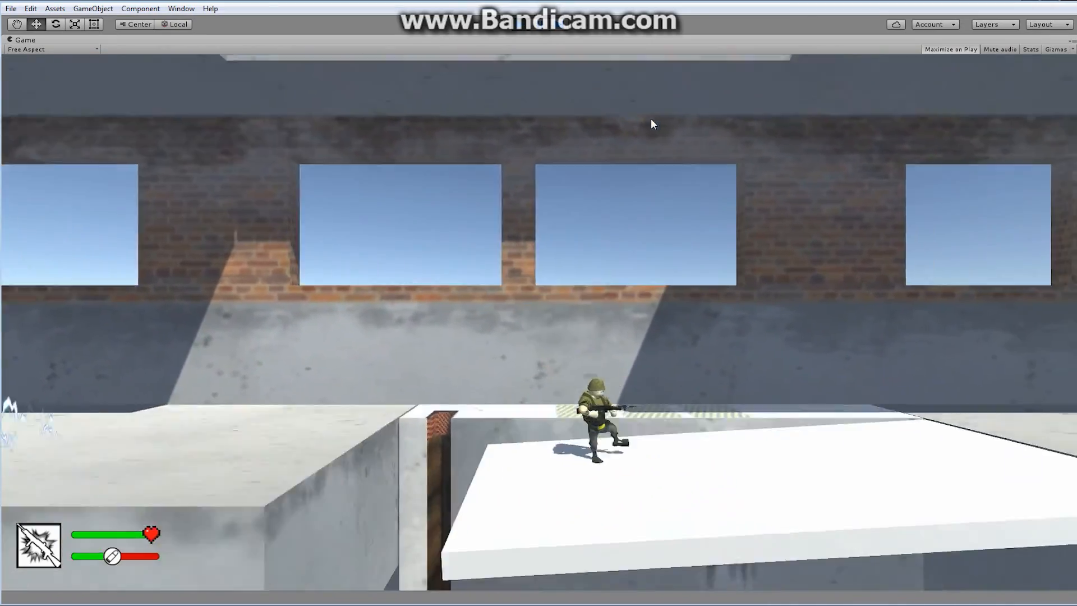
key(d)
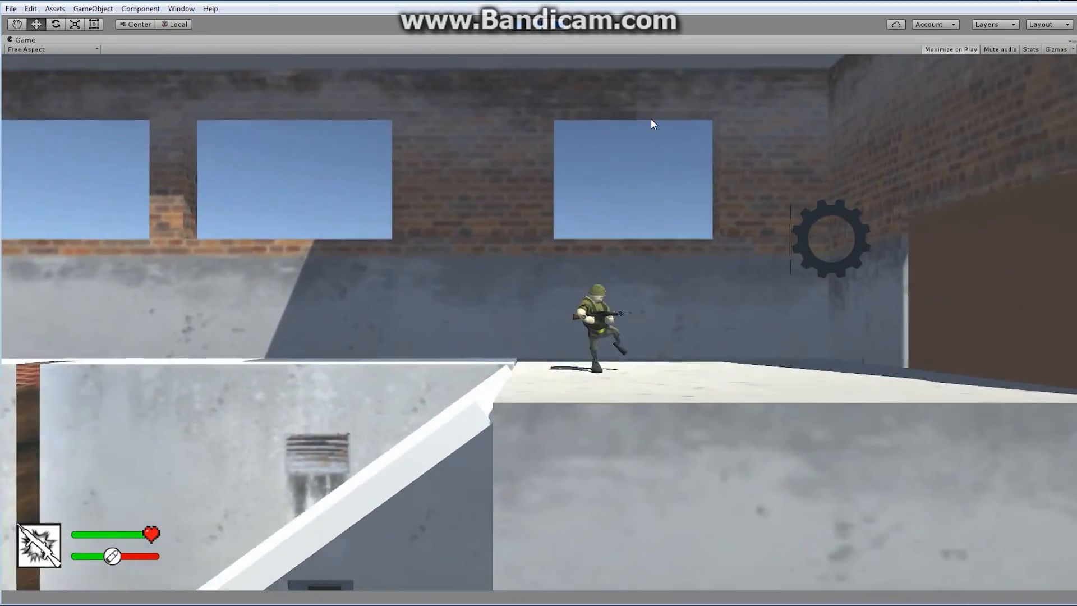
key(d)
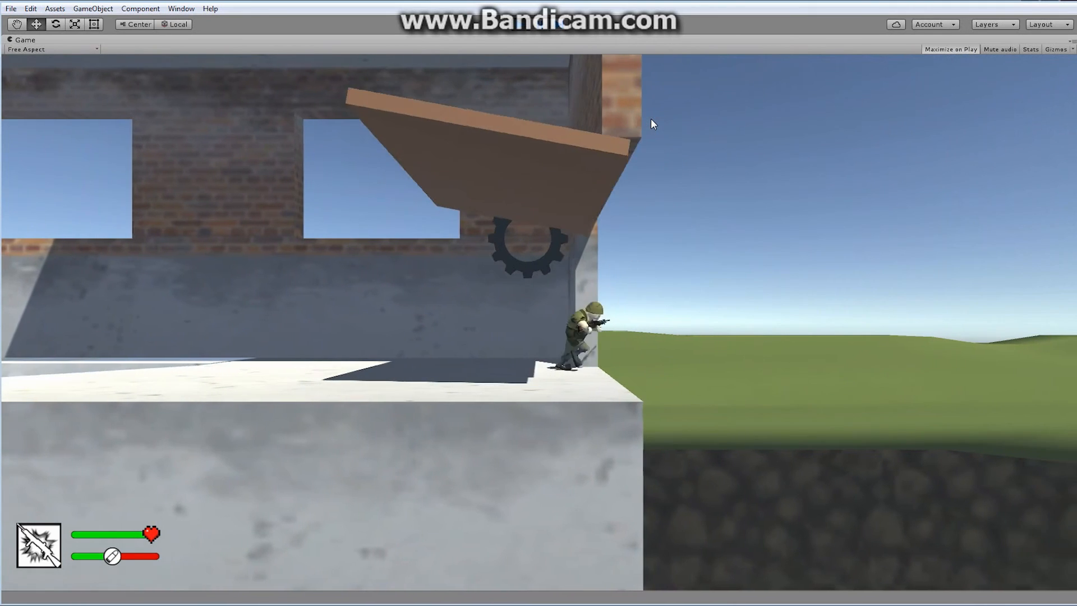
key(d)
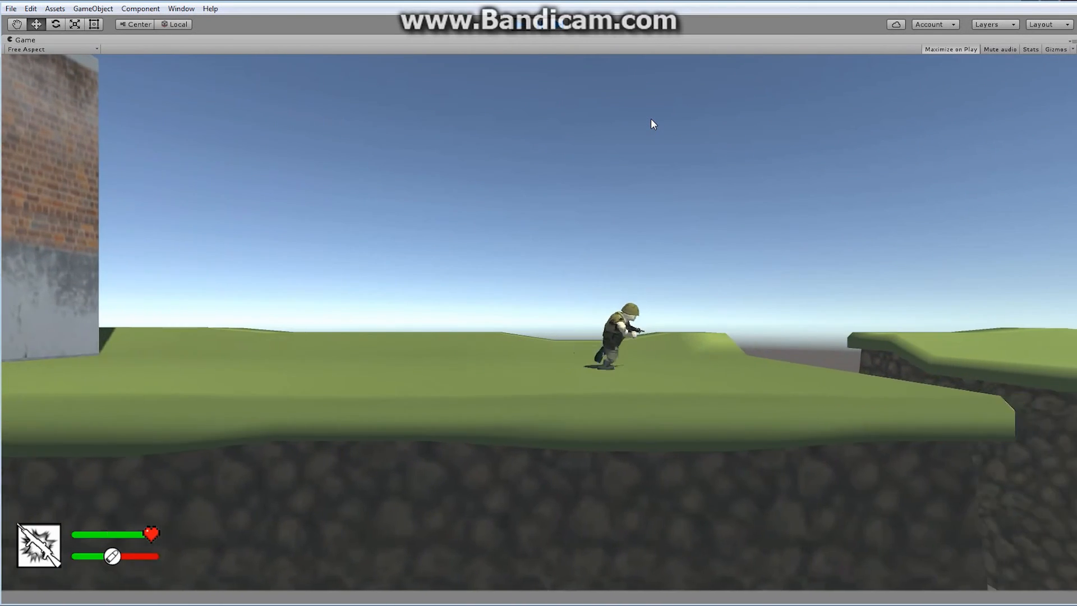
key(space)
key(d)
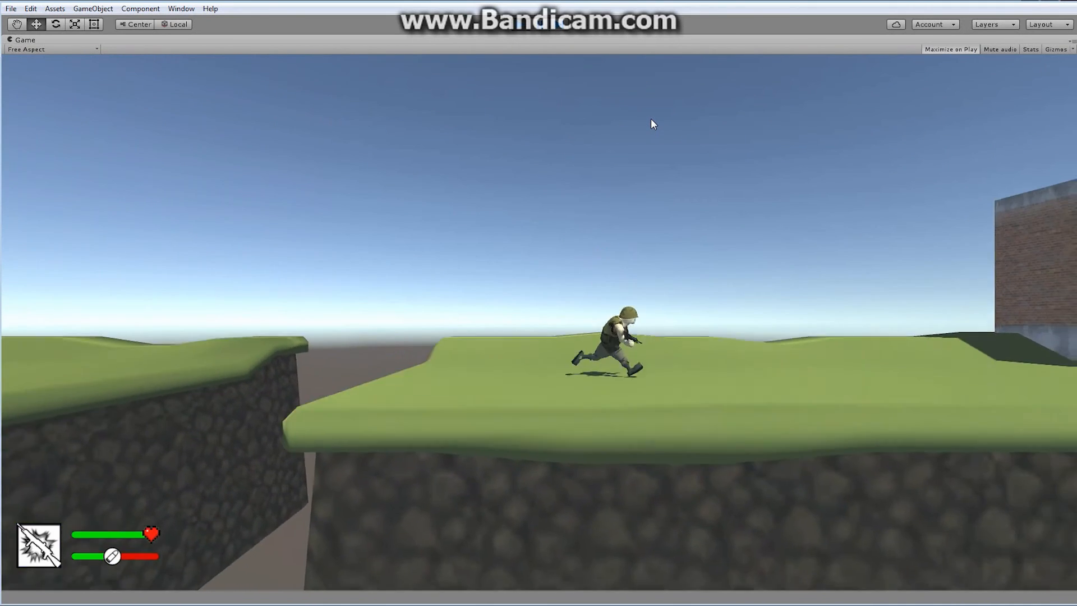
key(d)
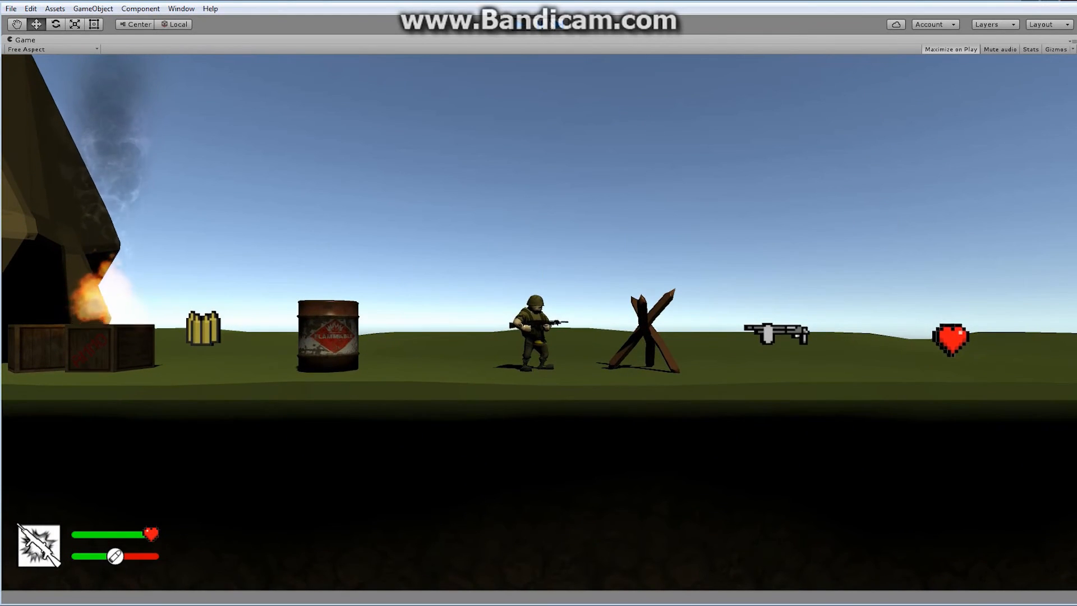
click(522, 25)
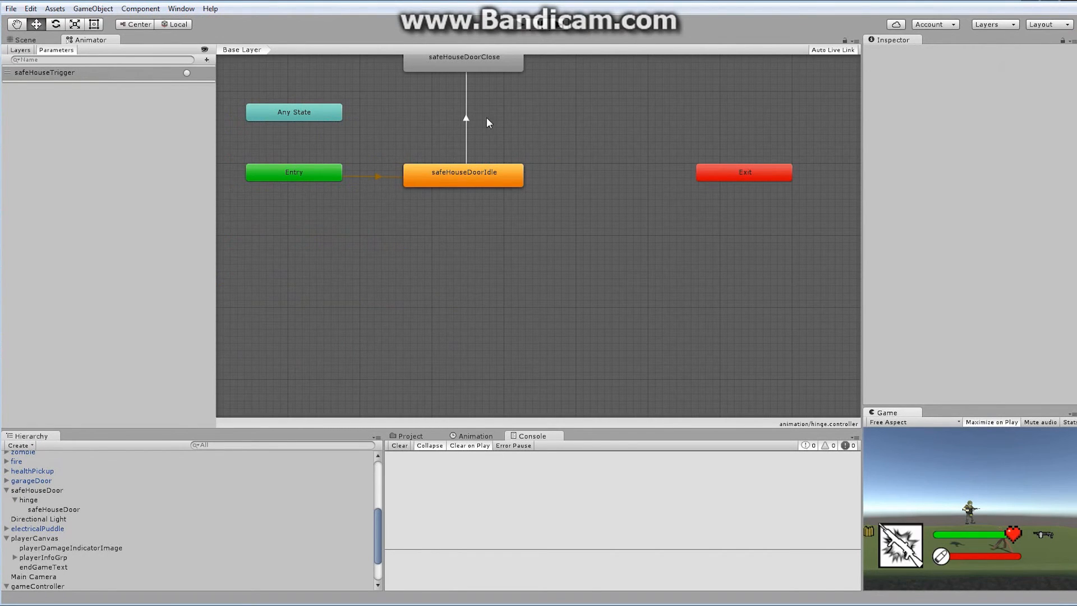
In the Scene view, add a Box Collider to the safeHouseDoor mesh object under hinge.
click(26, 40)
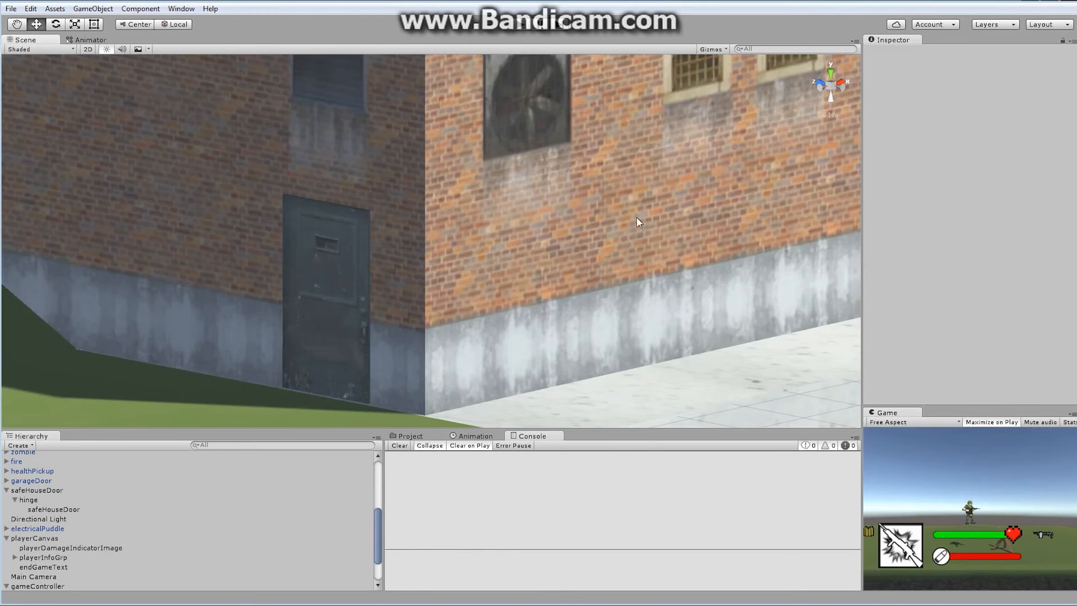
alt+right_drag(698, 291, 370, 308)
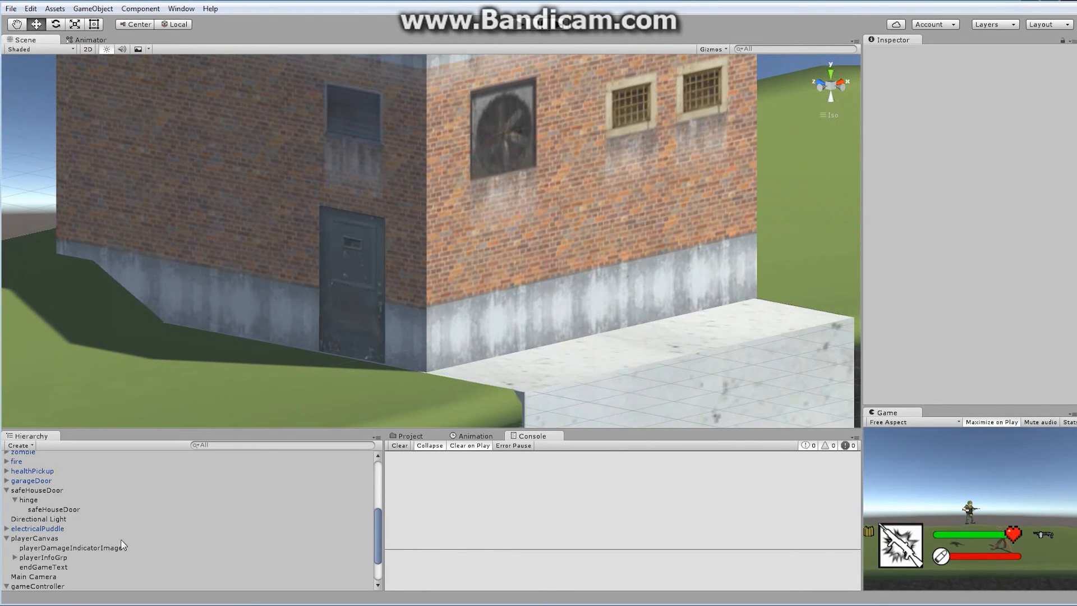
scroll(378, 527, down, 3)
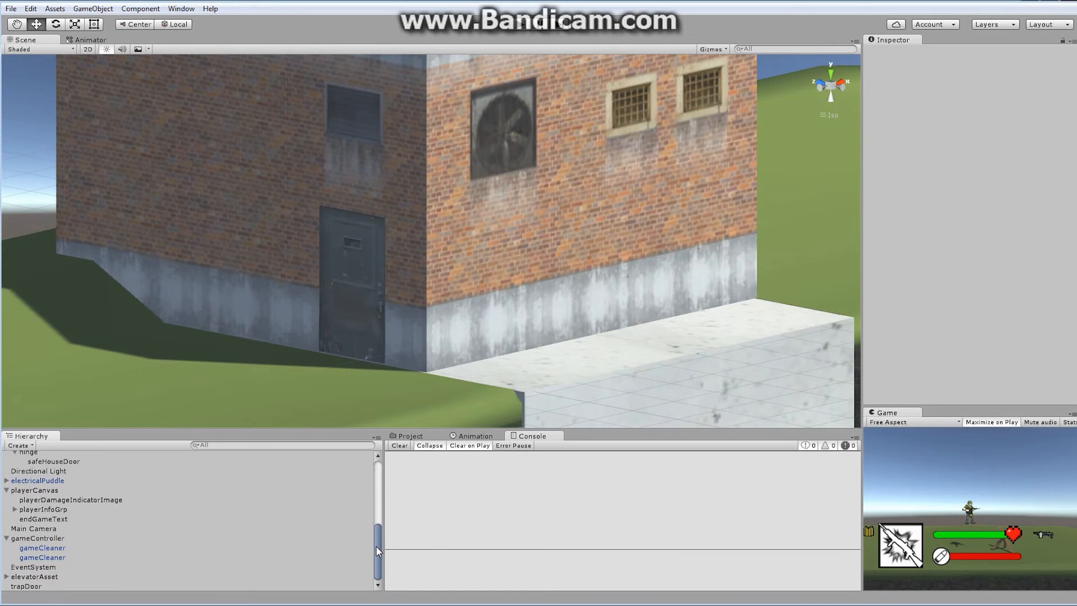
click(64, 464)
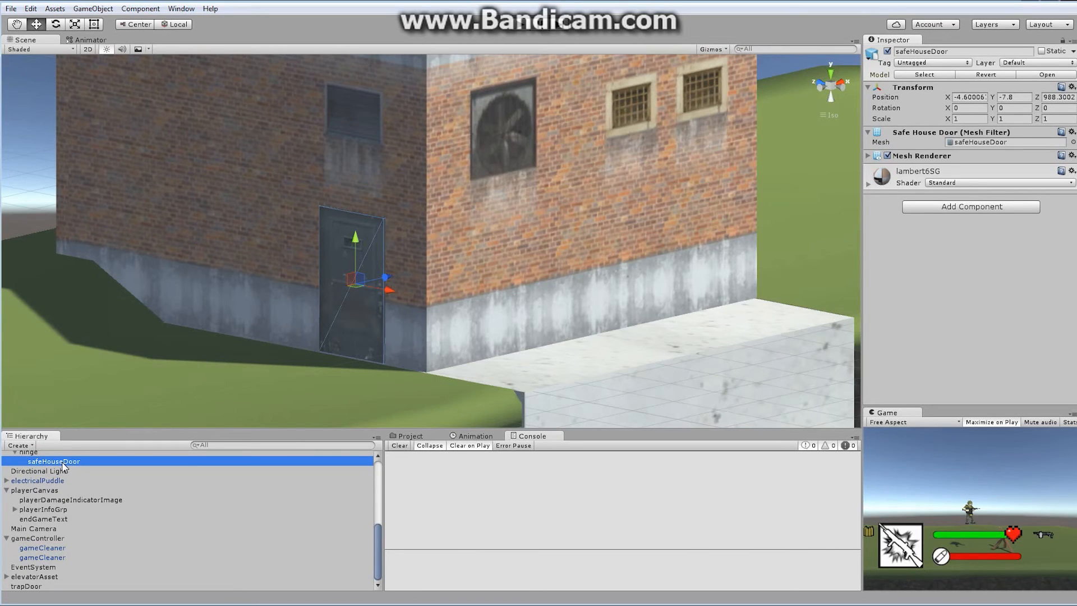
click(973, 208)
click(948, 277)
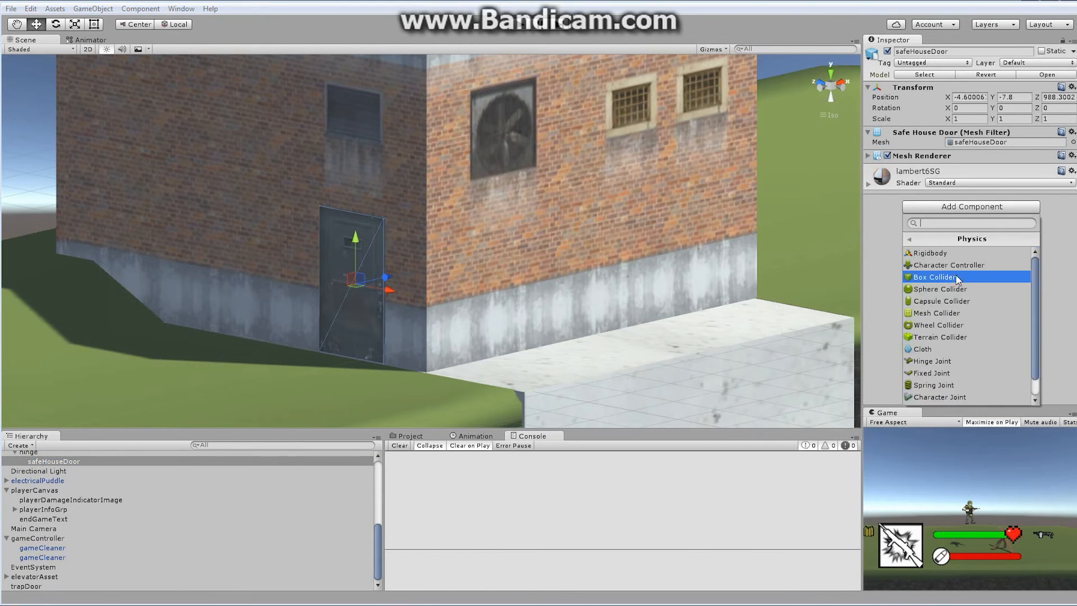
click(953, 278)
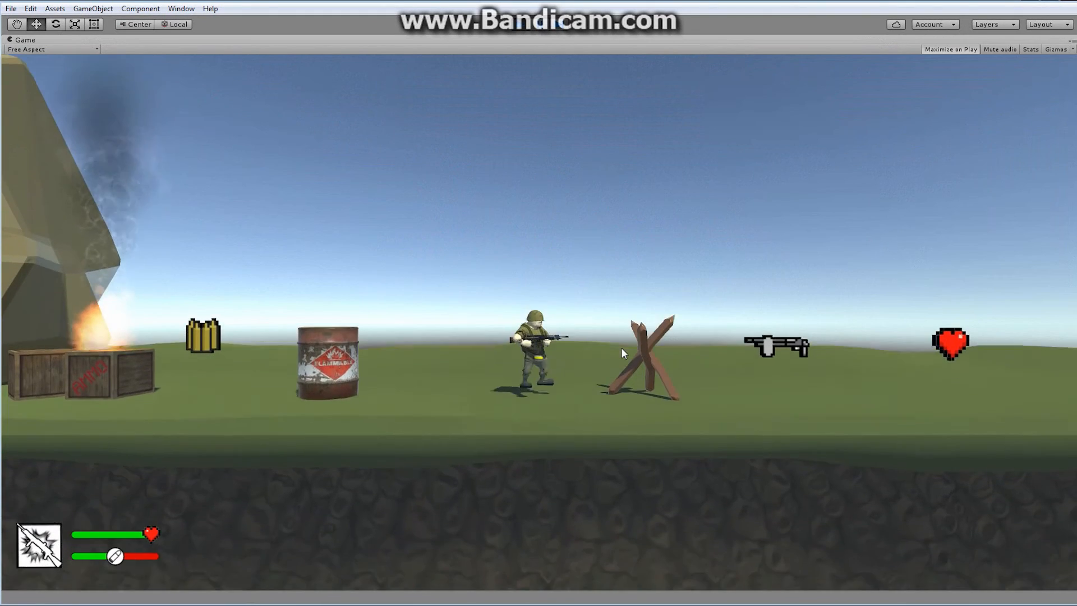
Playtest the level by shooting the zombie, jumping the first gap and running the soldier through the warehouse.
key(d)
key(space)
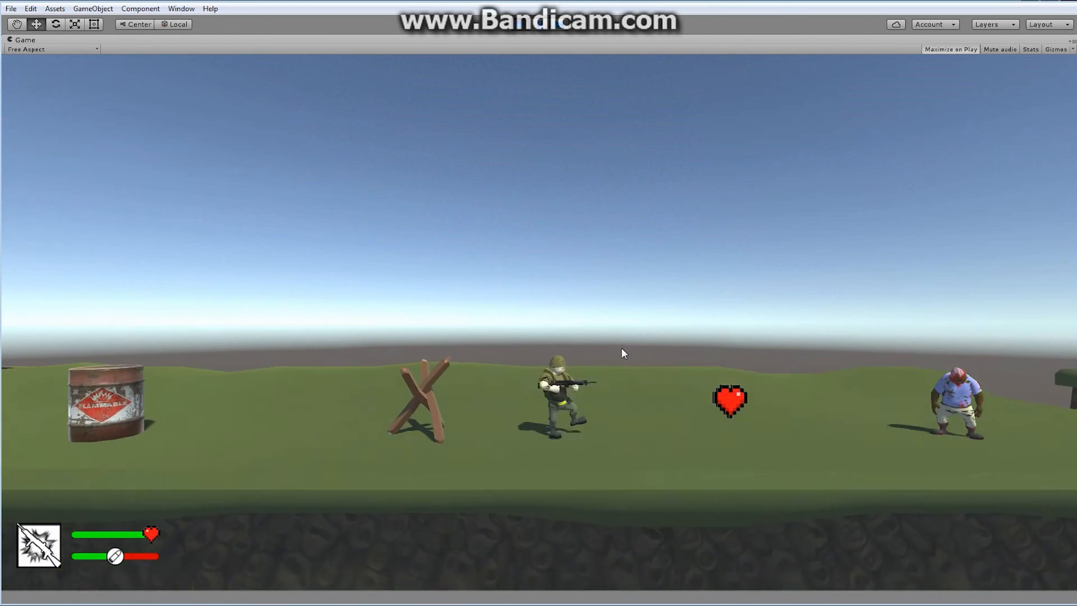
click(621, 347)
key(d)
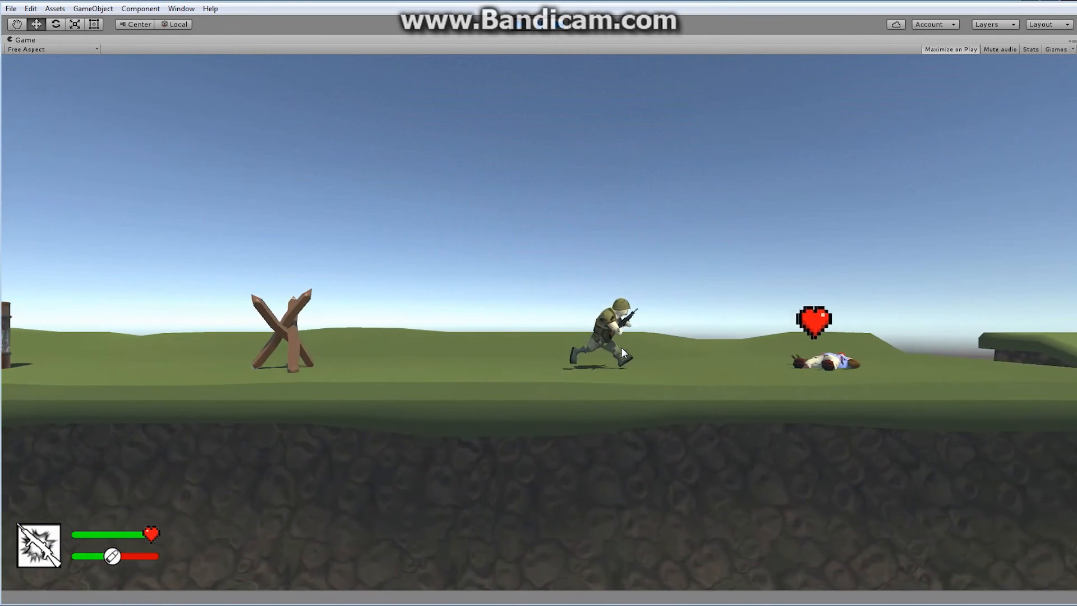
key(space)
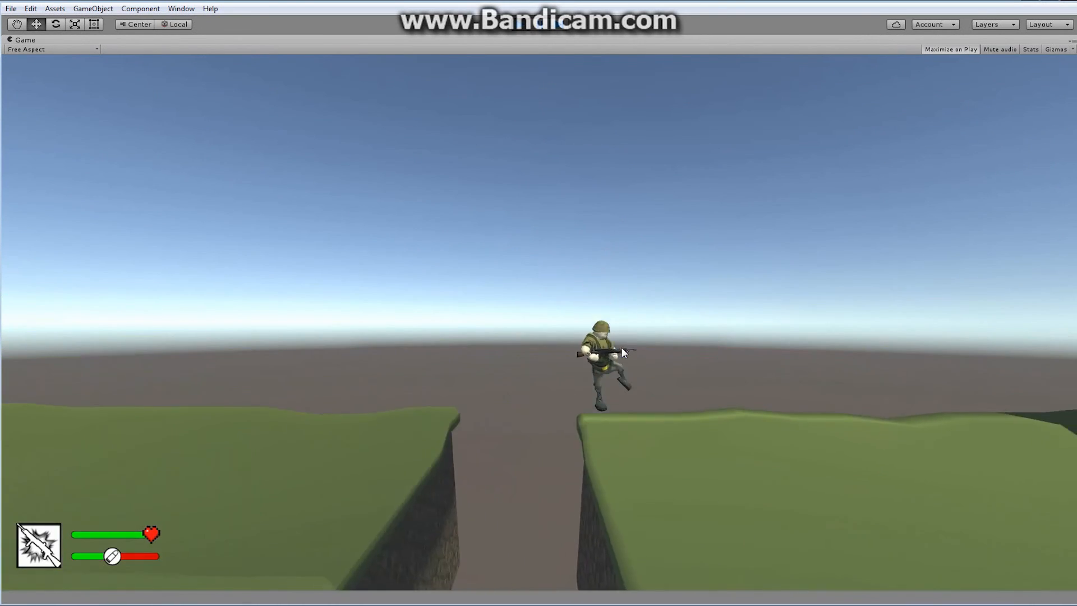
key(d)
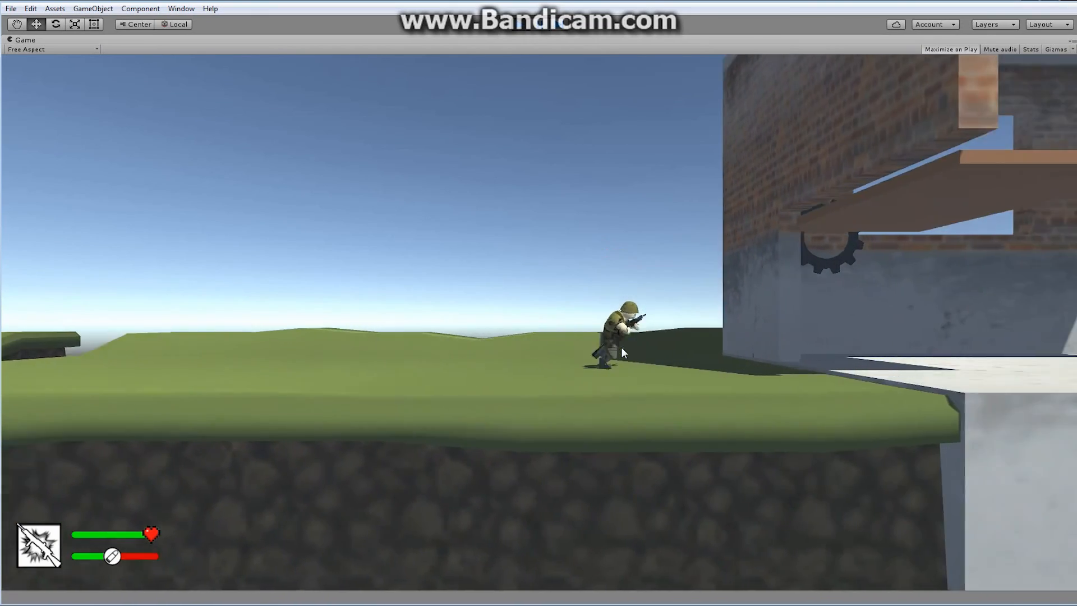
key(space)
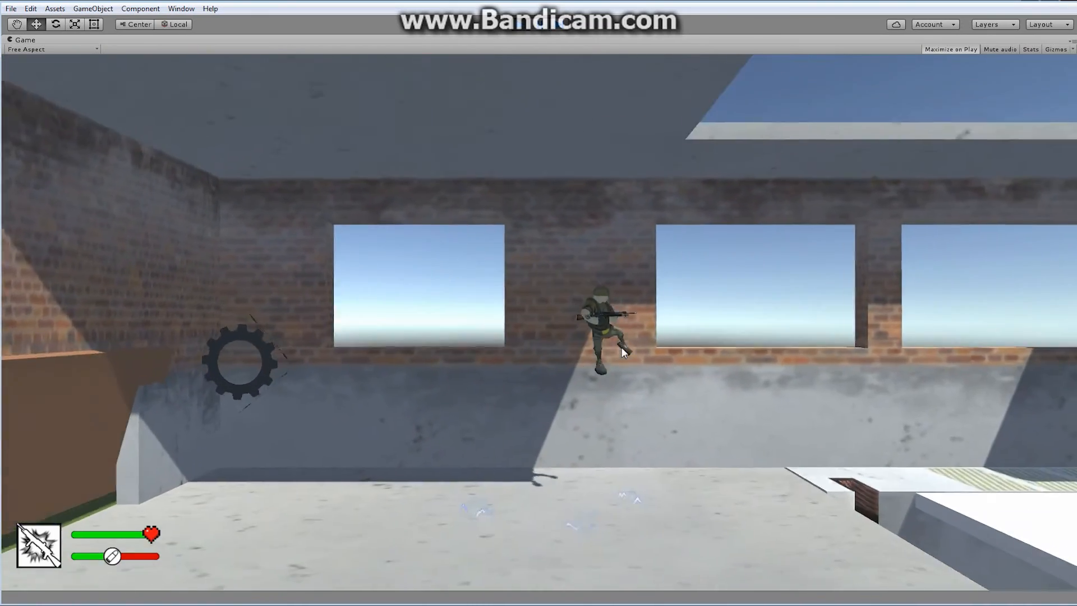
key(d)
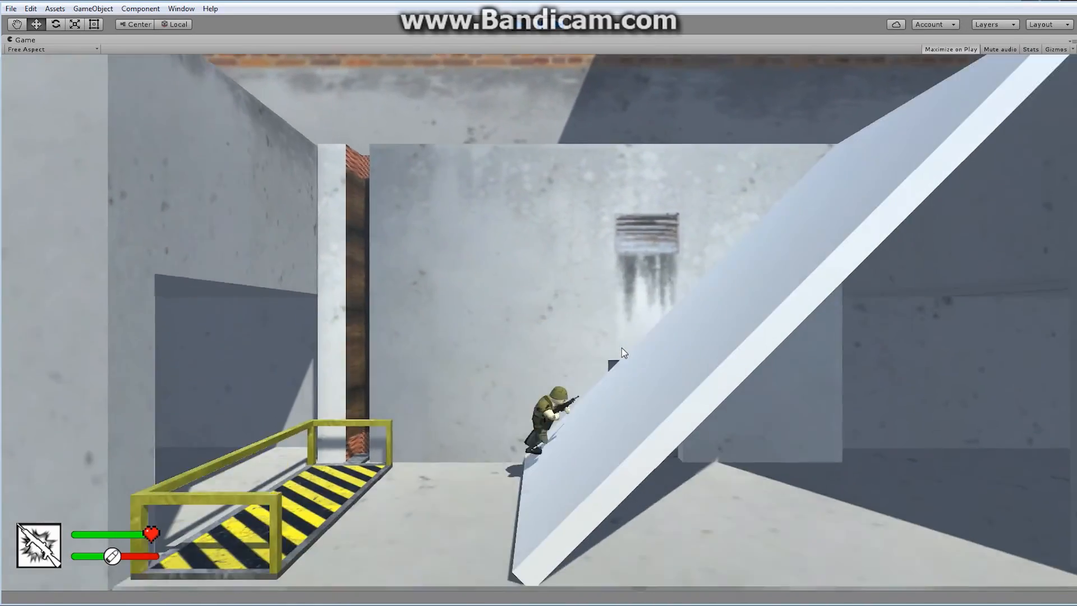
key(d)
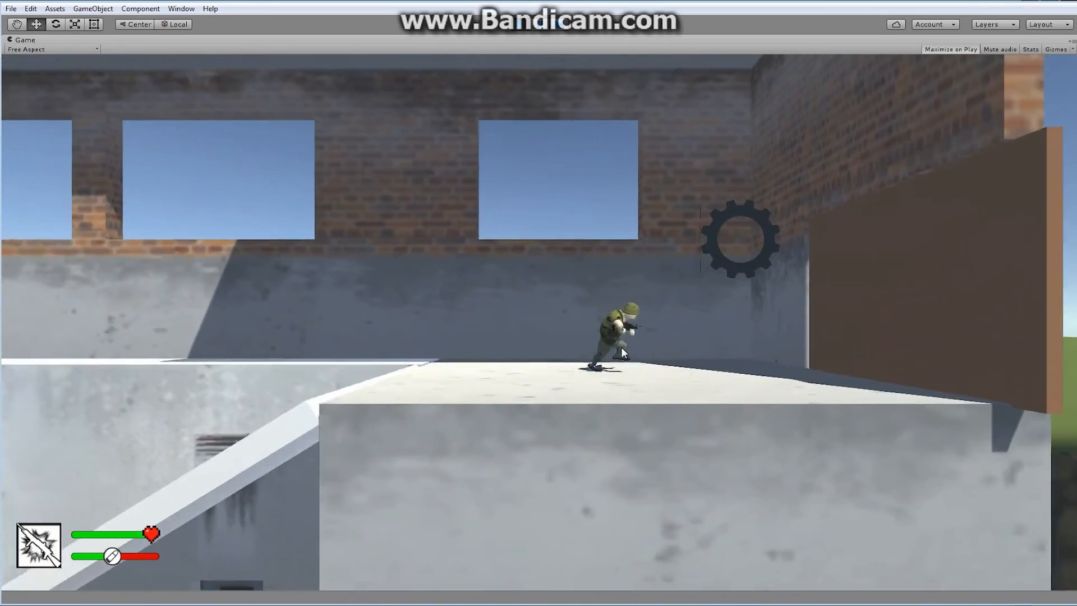
key(d)
key(d)
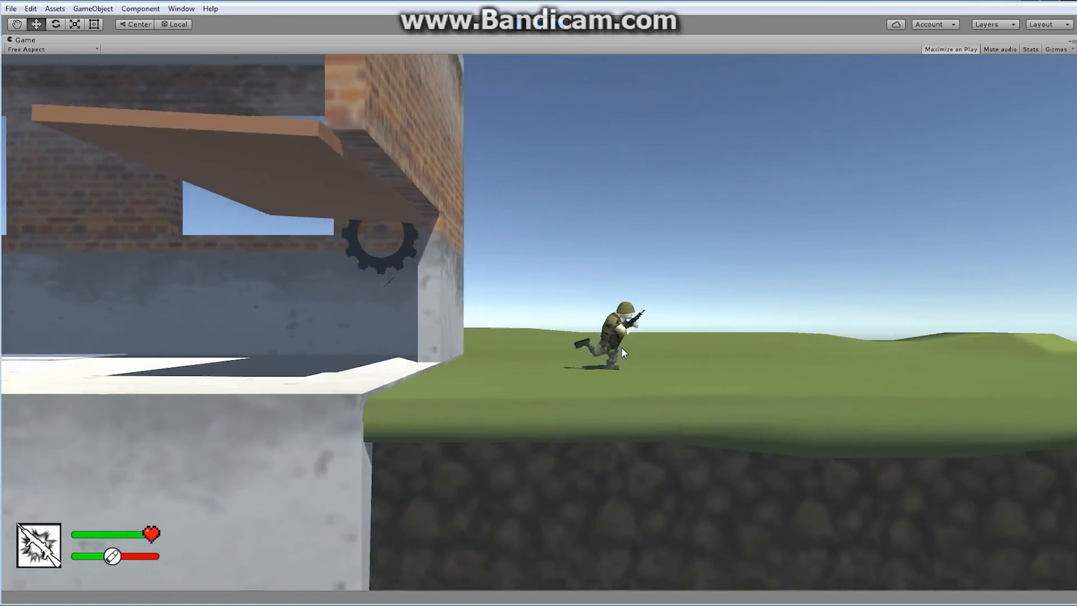
Run the soldier over the second gap into the safe house, move back and forth against the closed door, and stop the game after the restart.
key(d)
key(space)
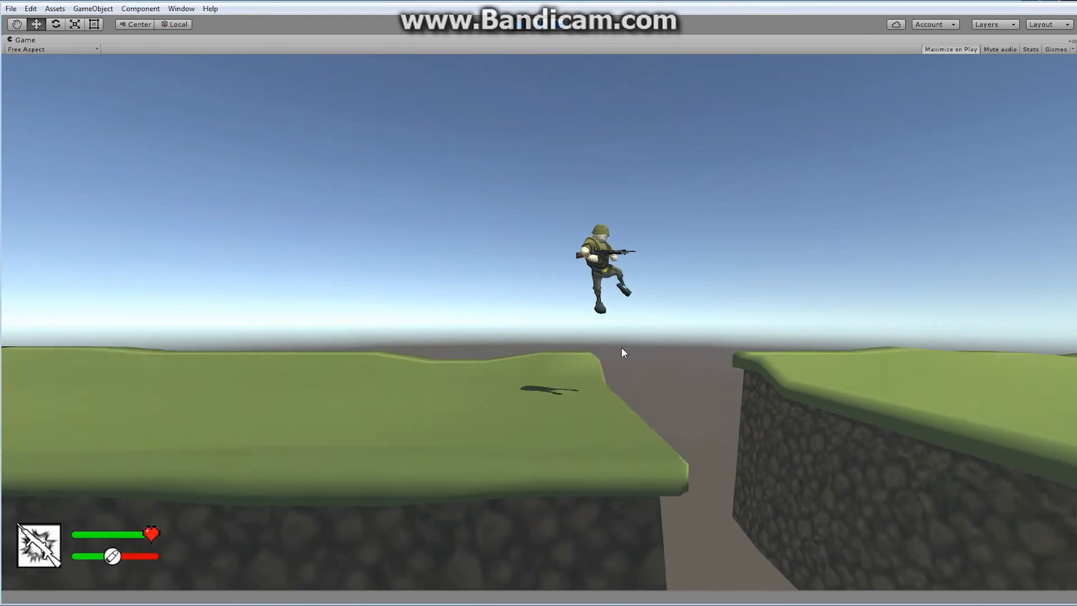
key(d)
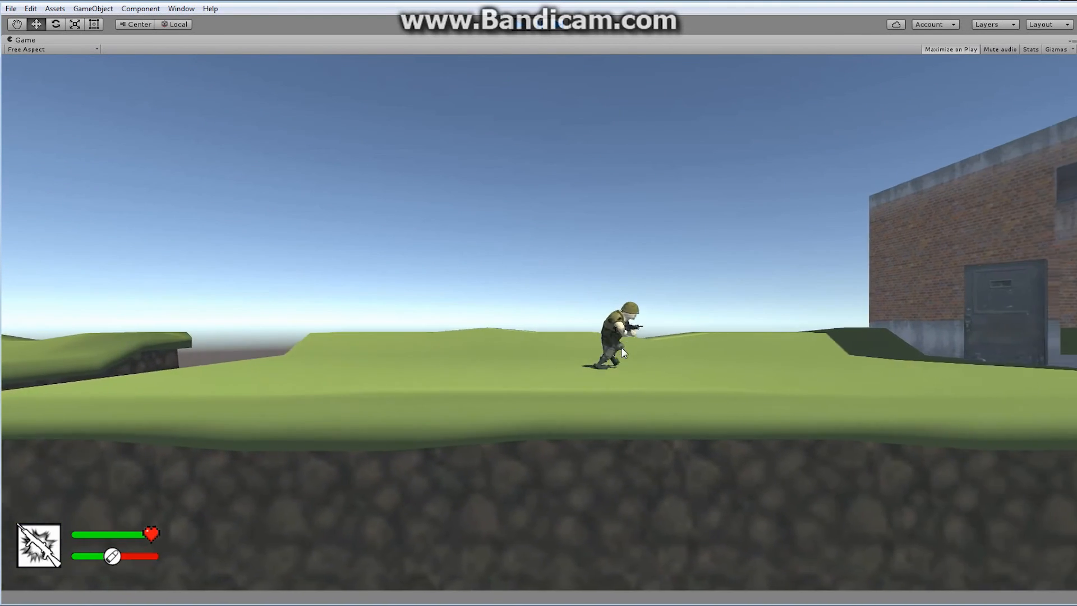
key(d)
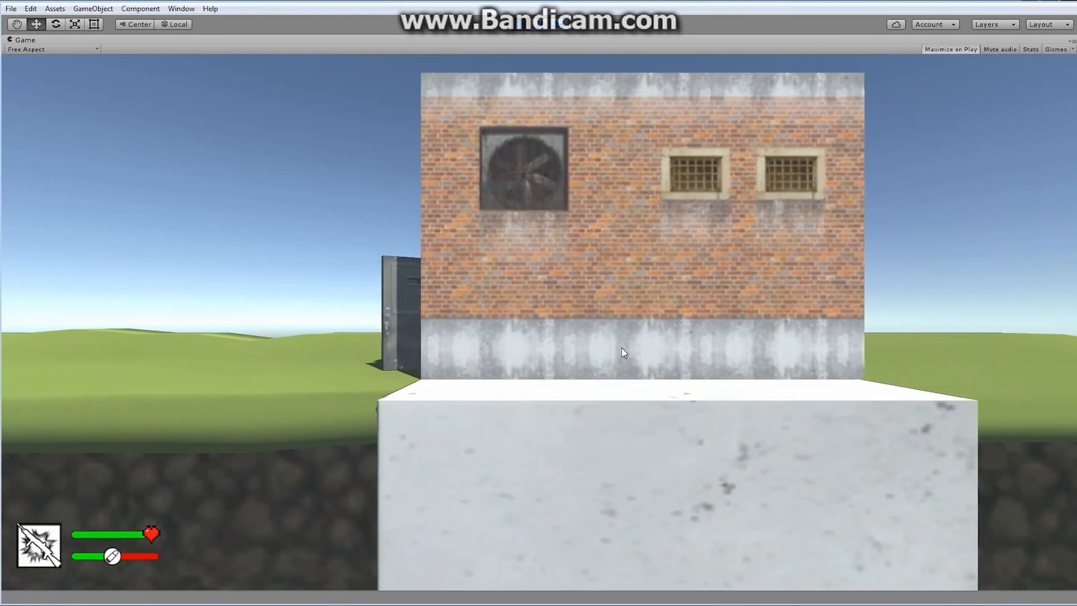
key(d)
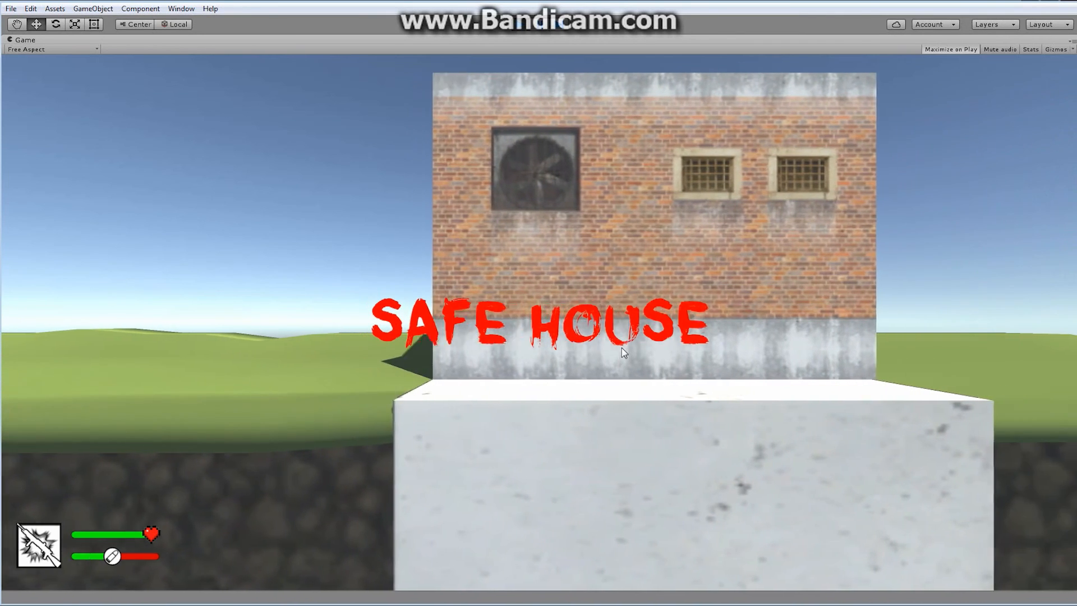
key(a)
key(d)
key(d)
key(a)
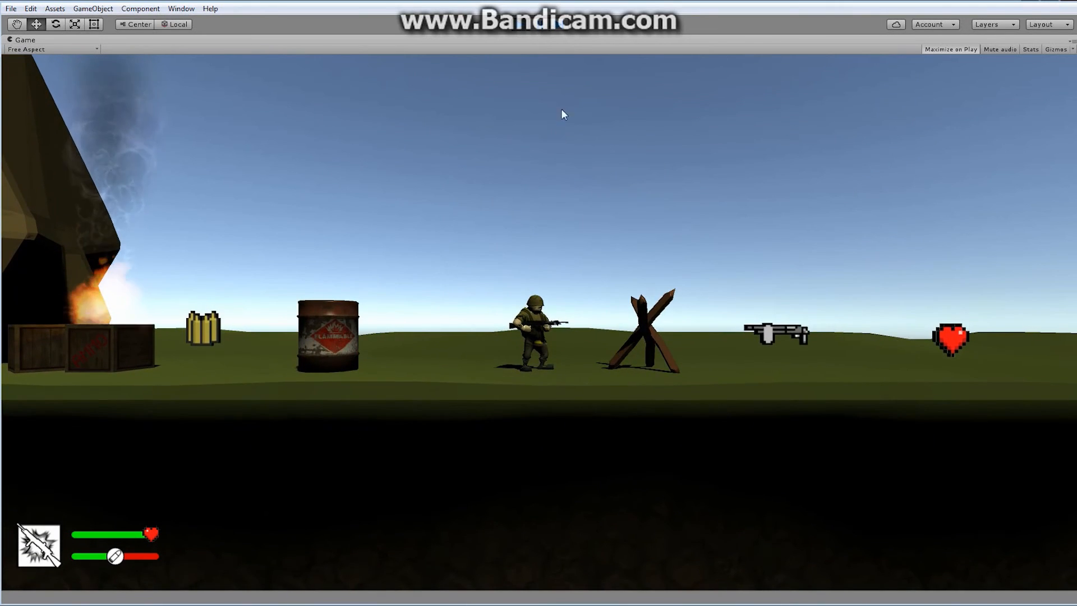
click(521, 26)
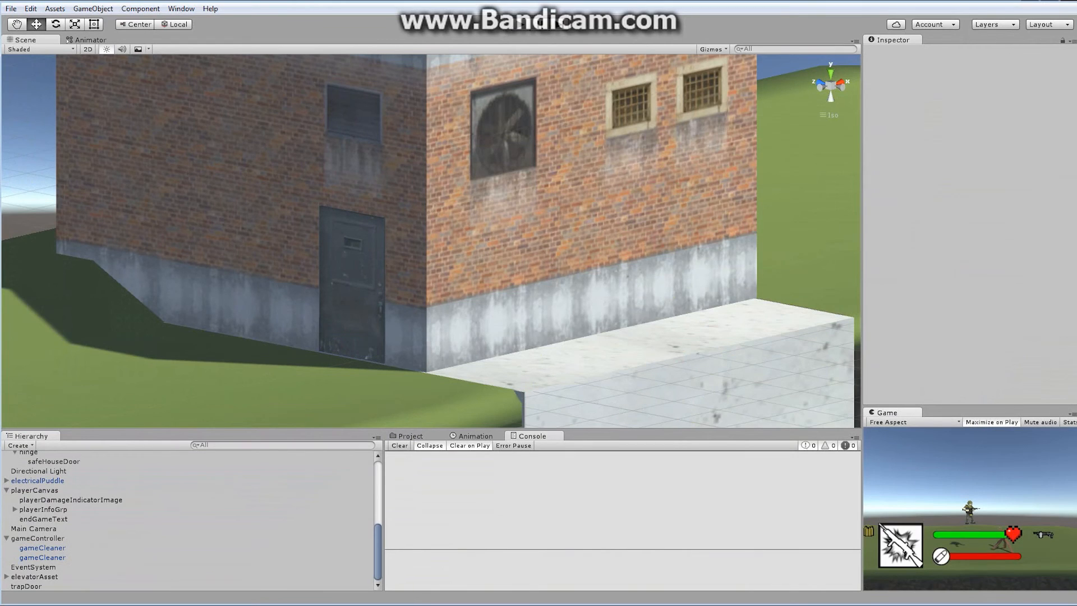
Switch to MonoDevelop and declare bool inSafe = false; below the safeDoorAudio variable in safeHouseDoorController.cs.
key(alt+Tab)
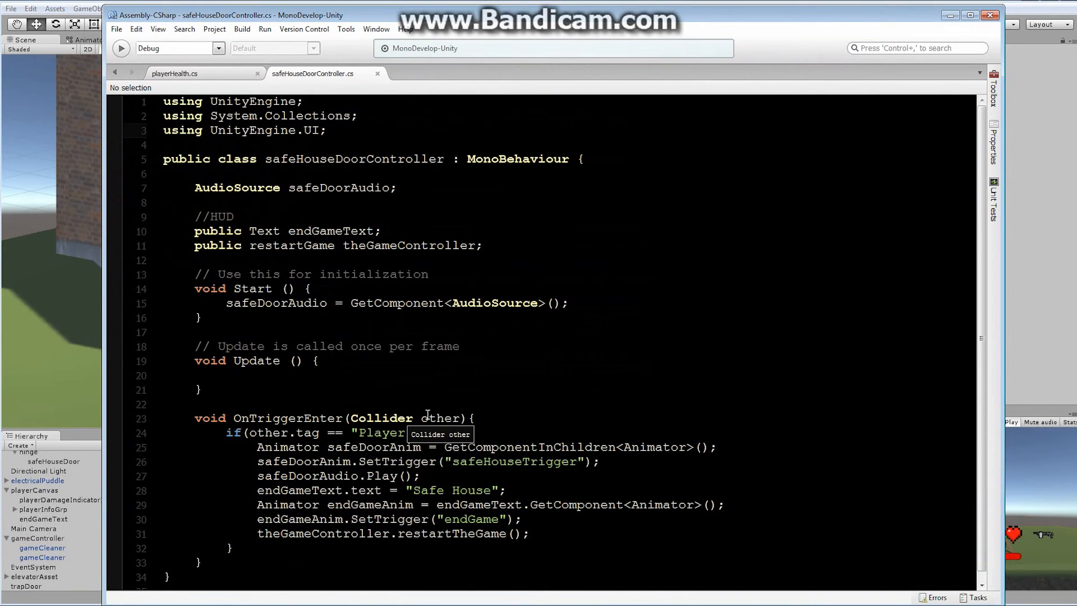
click(412, 190)
key(Return)
key(Return)
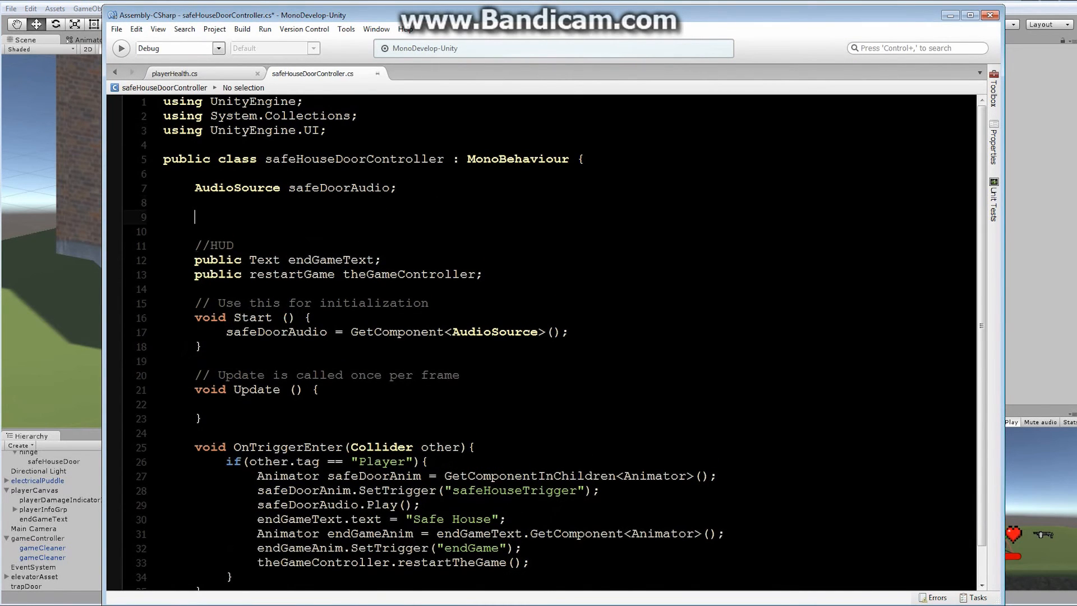
text(bool)
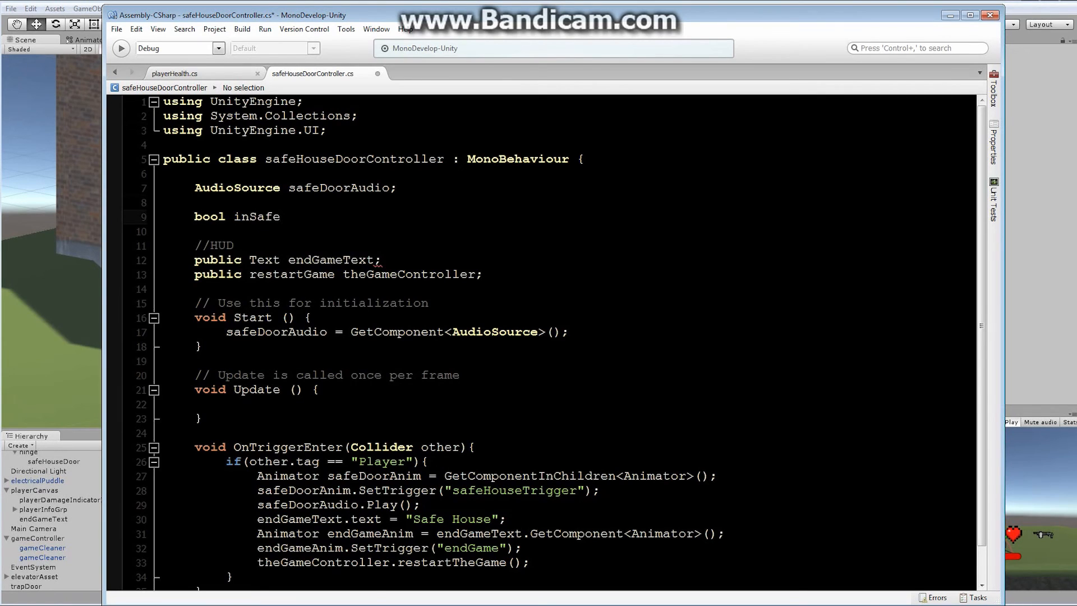
text(inSafe;)
key(BackSpace)
text(= false;)
Extend the Player tag check in OnTriggerEnter with the condition && inSafe == false.
click(416, 461)
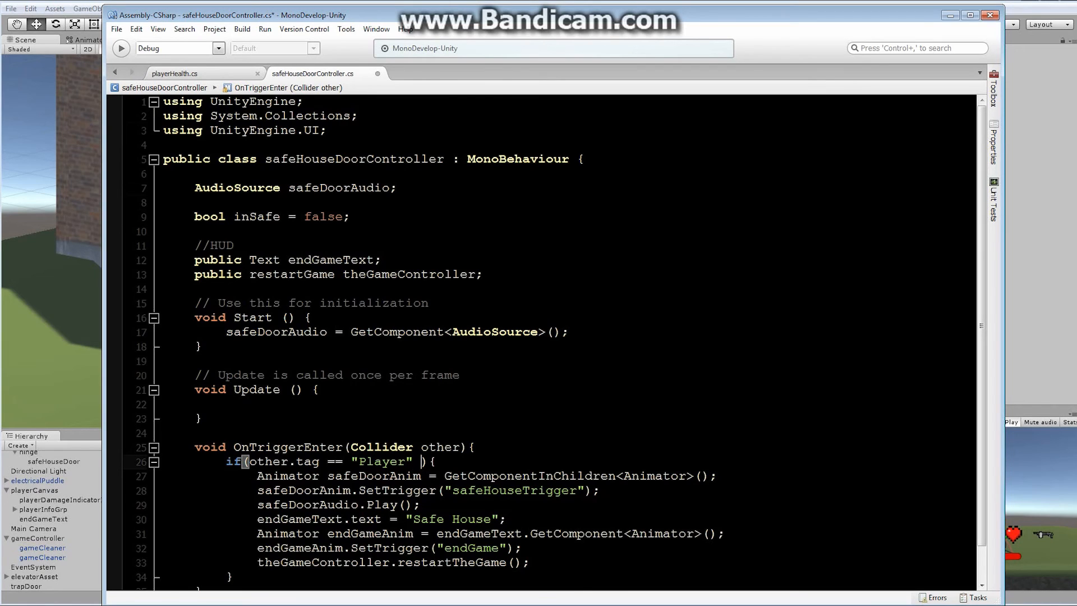
text(&& ins)
key(BackSpace)
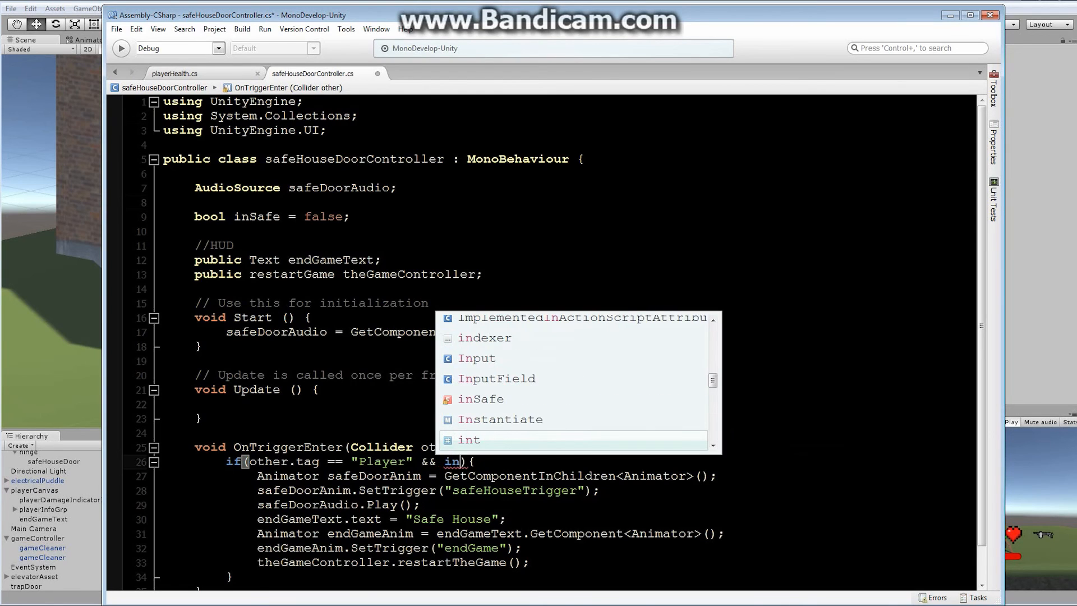
text(Safe )
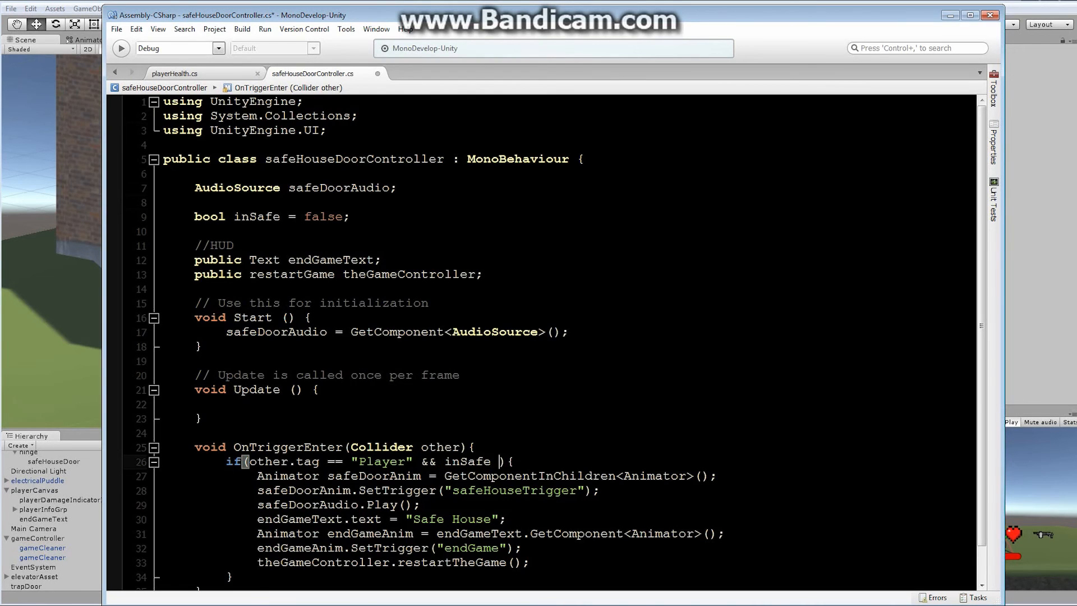
text(== false)
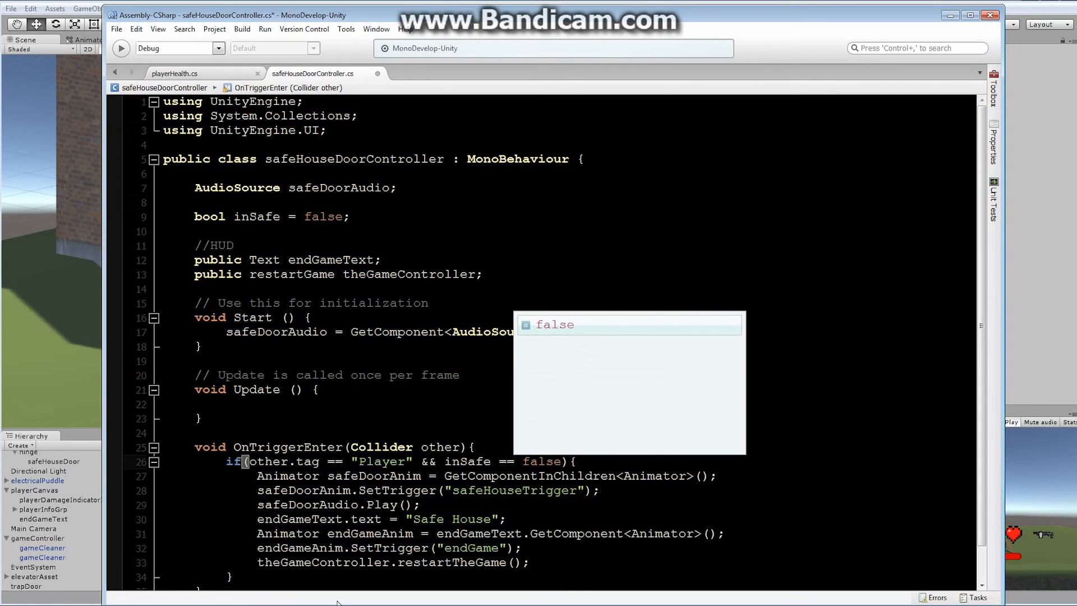
Add inSafe = true; after the restartTheGame() call in OnTriggerEnter and save the script.
click(542, 561)
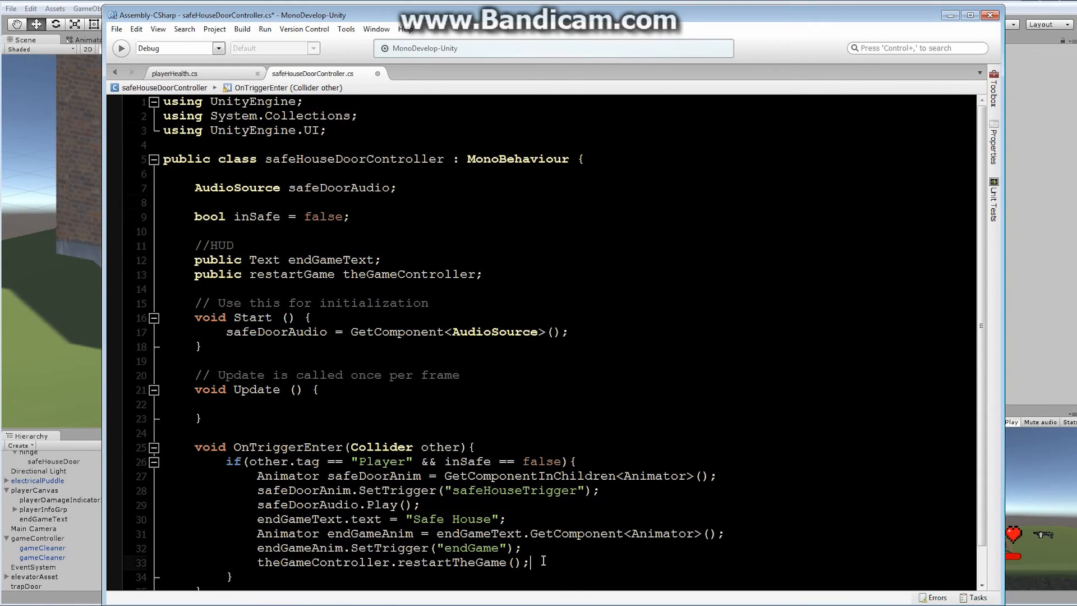
key(Return)
text(ins)
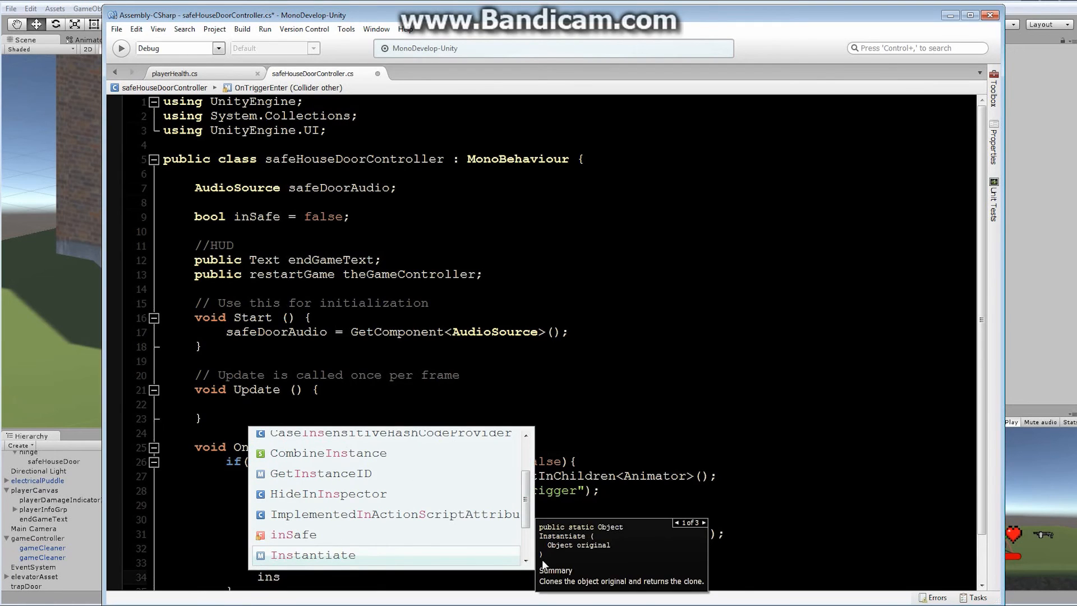
key(Up)
key(Return)
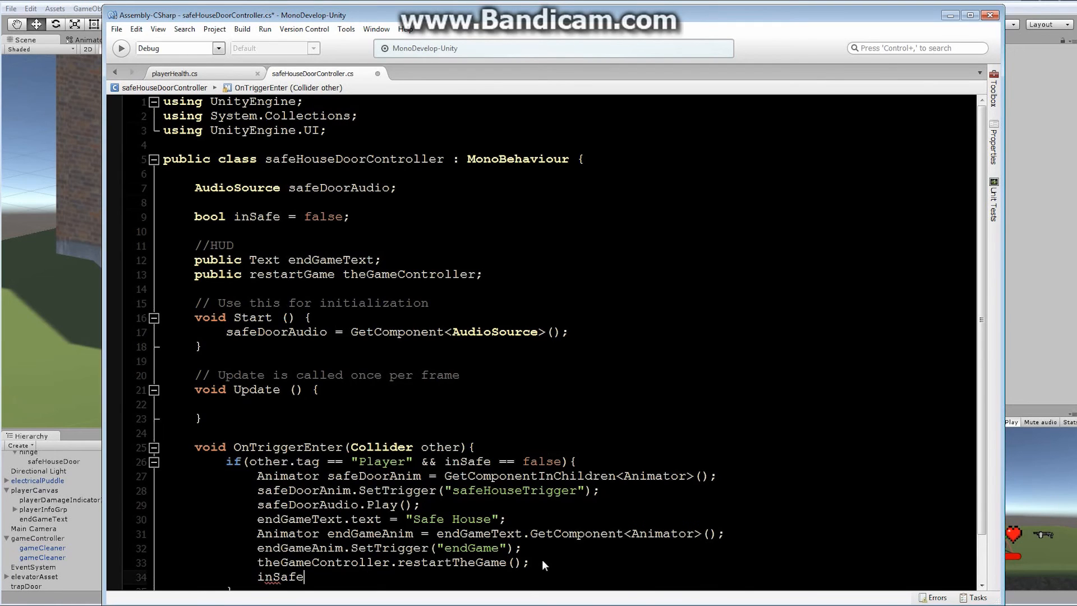
text(= true)
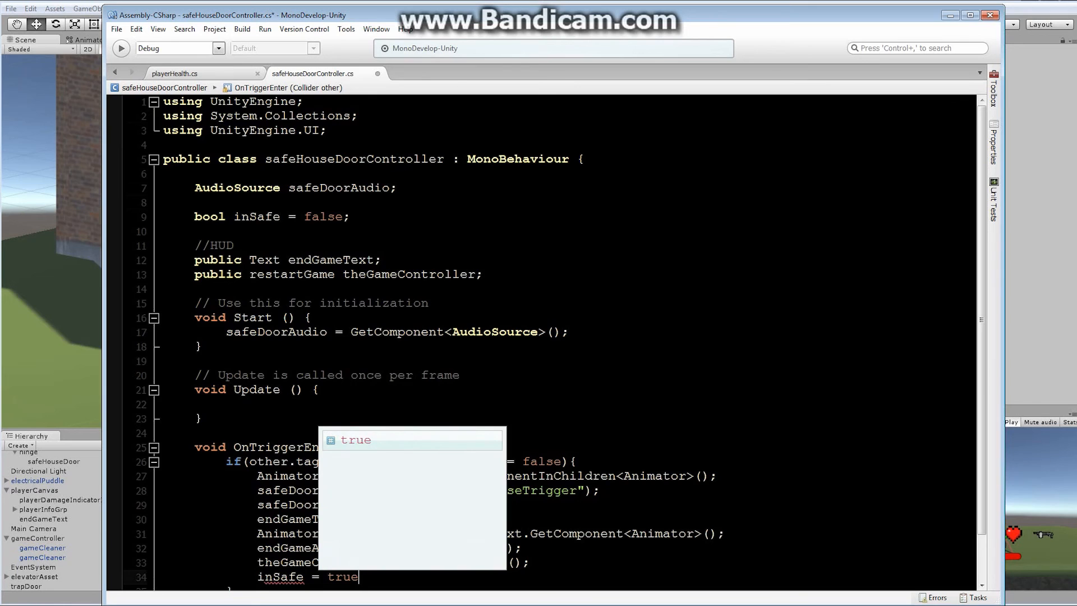
text(;)
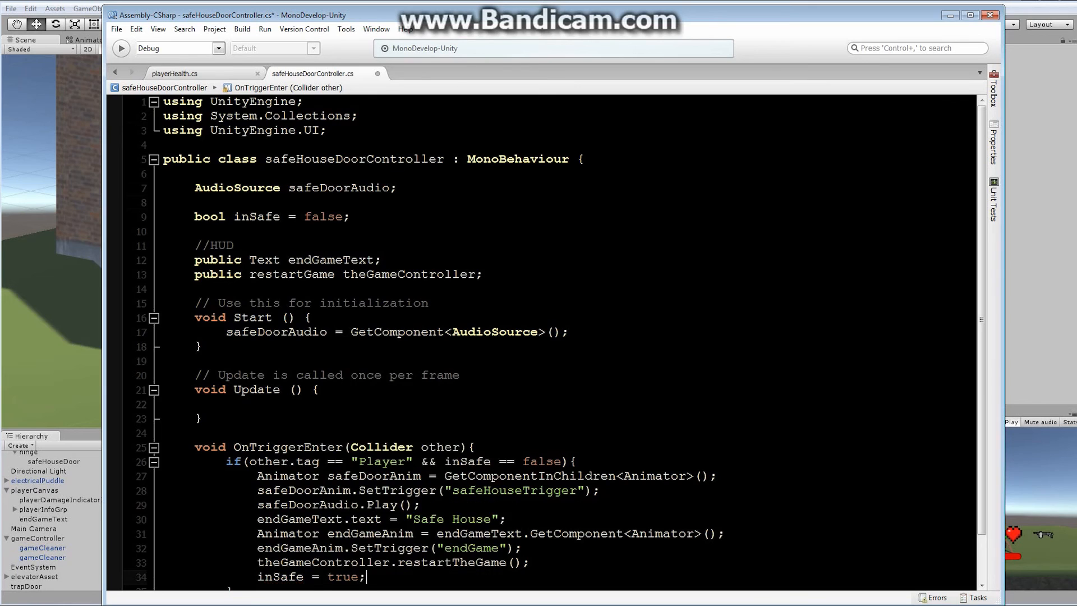
click(117, 29)
click(135, 77)
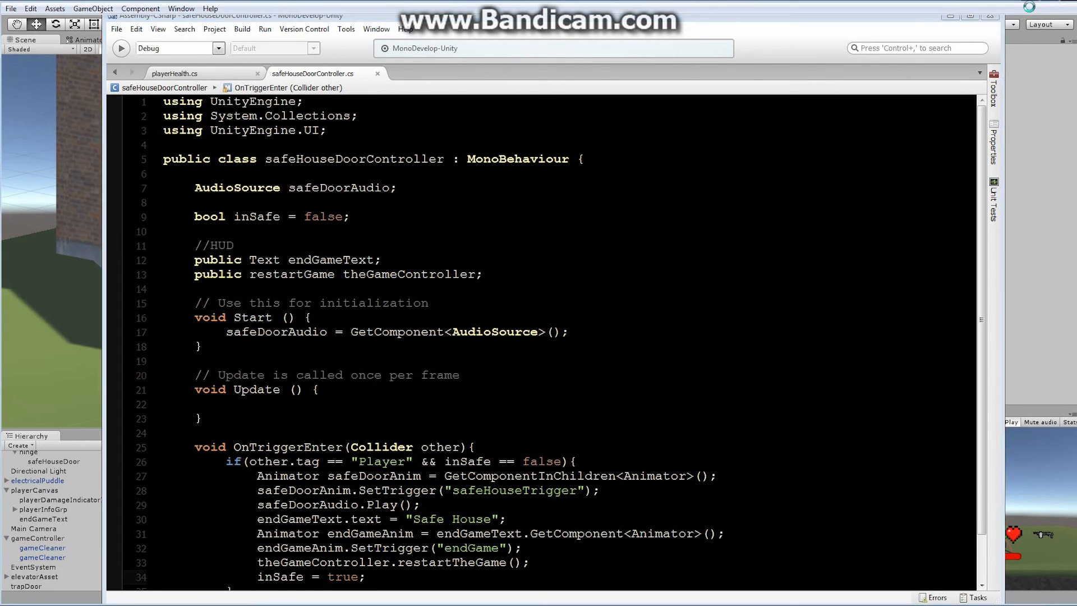
Return to Unity, playtest the level again from the start through the safe house ending, and stop the game.
click(1030, 6)
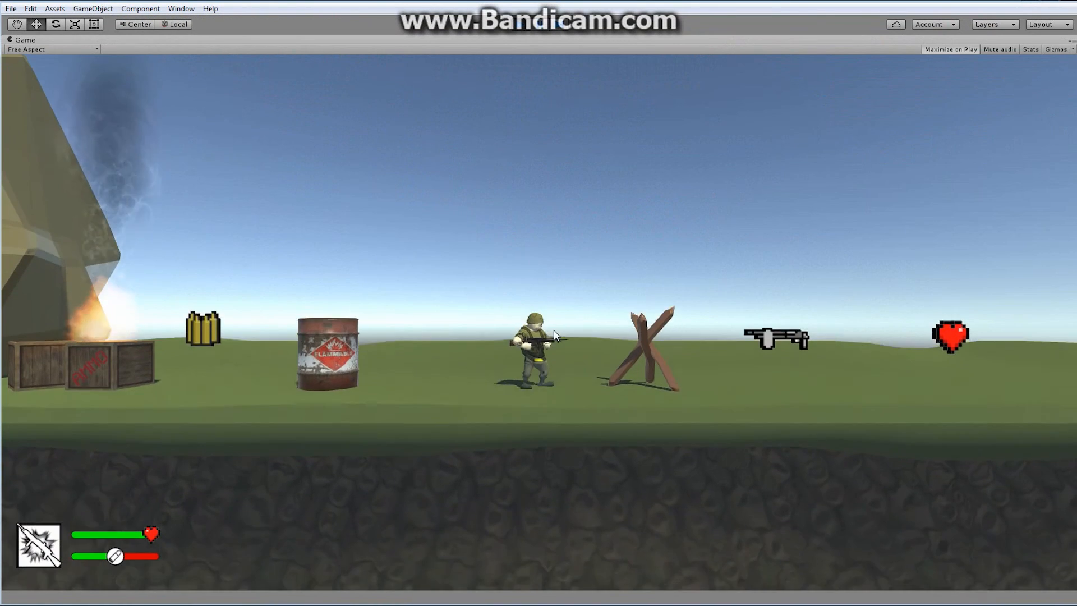
key(d)
key(space)
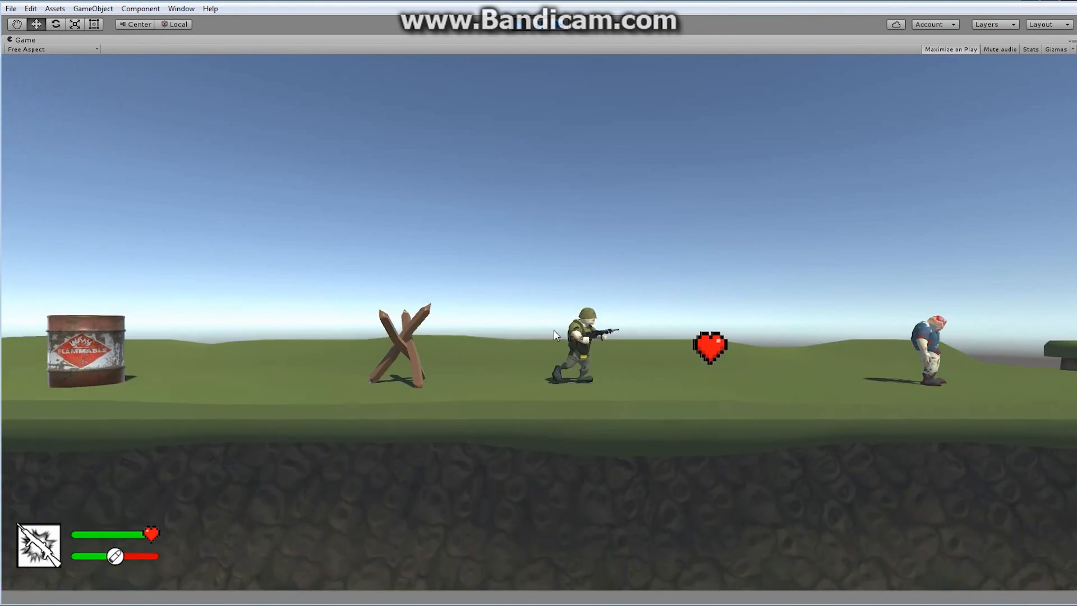
click(554, 331)
key(d)
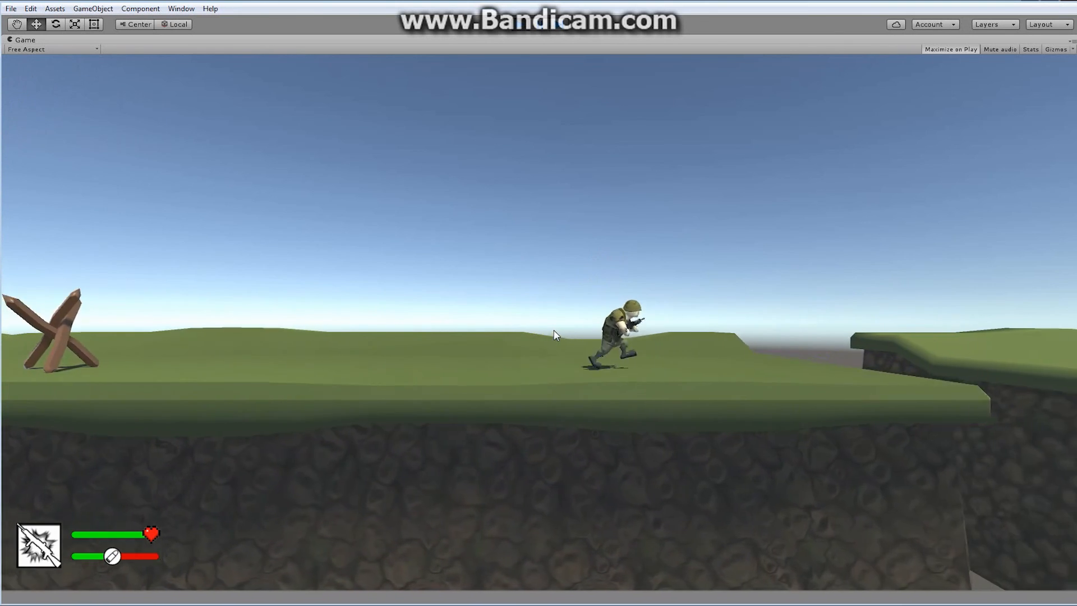
key(space)
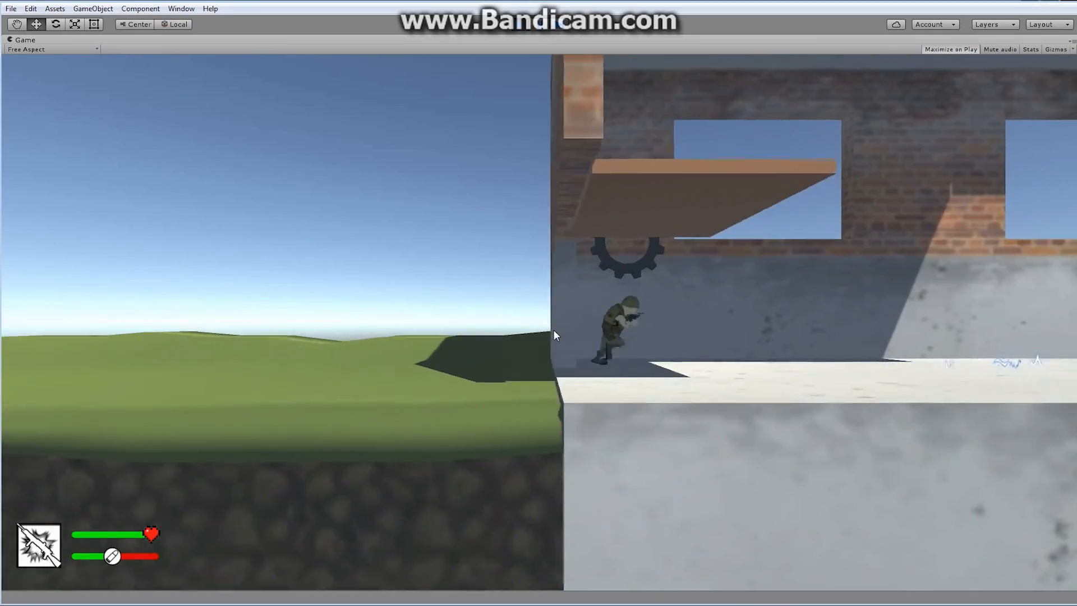
key(space)
key(space)
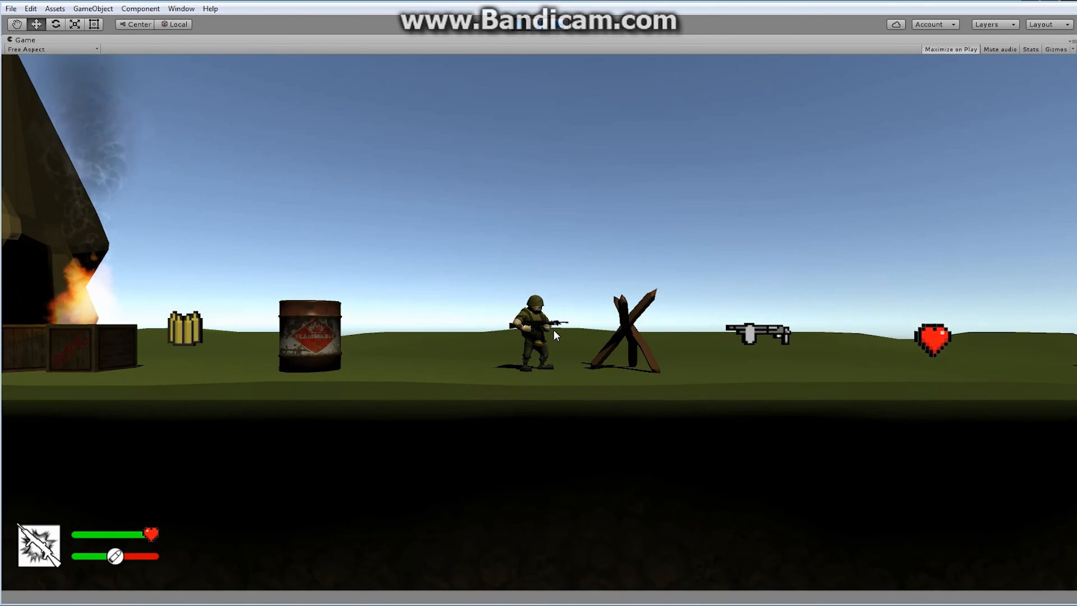
click(518, 25)
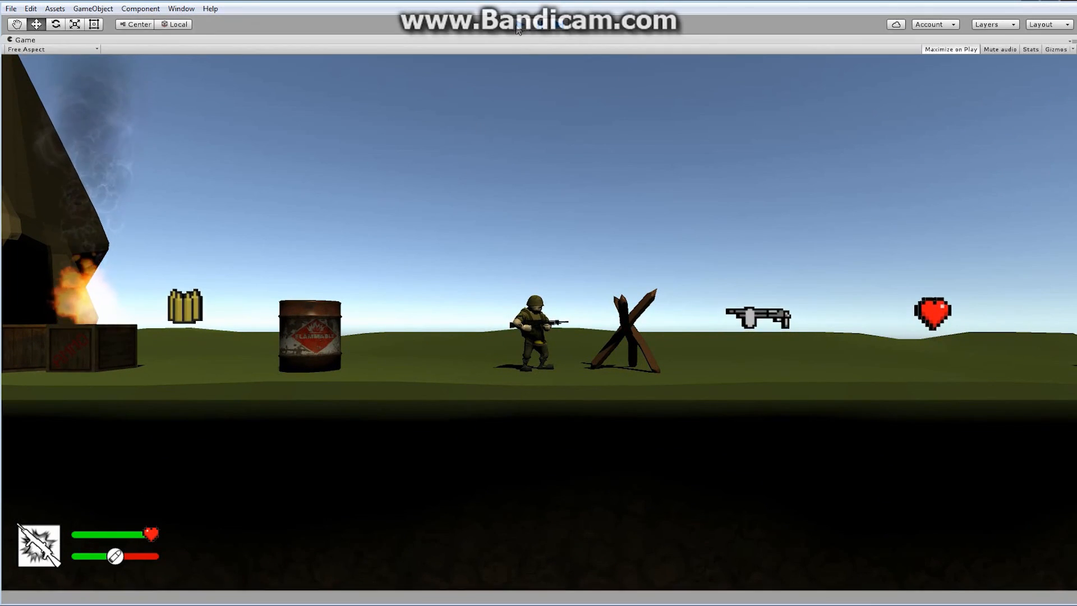